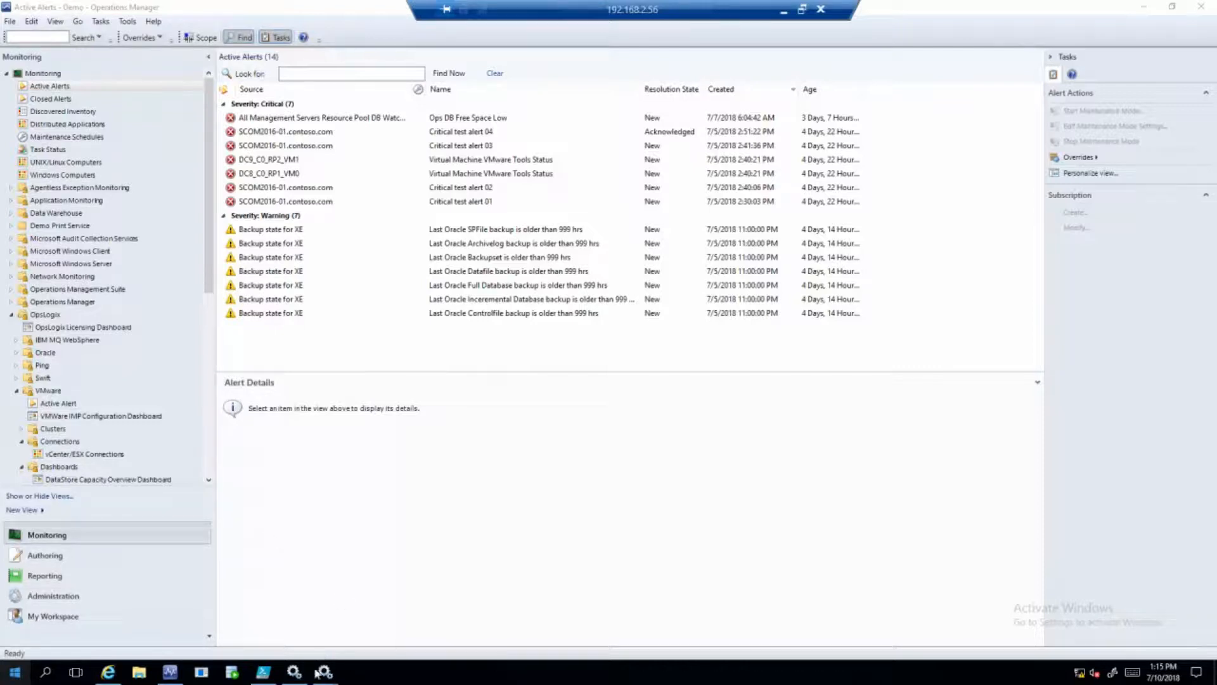
- Switch to PowerShell ISE and run the StopAllServices.ps1 script to stop the services on WinHost01 and WinHost02
left_click(265, 675)
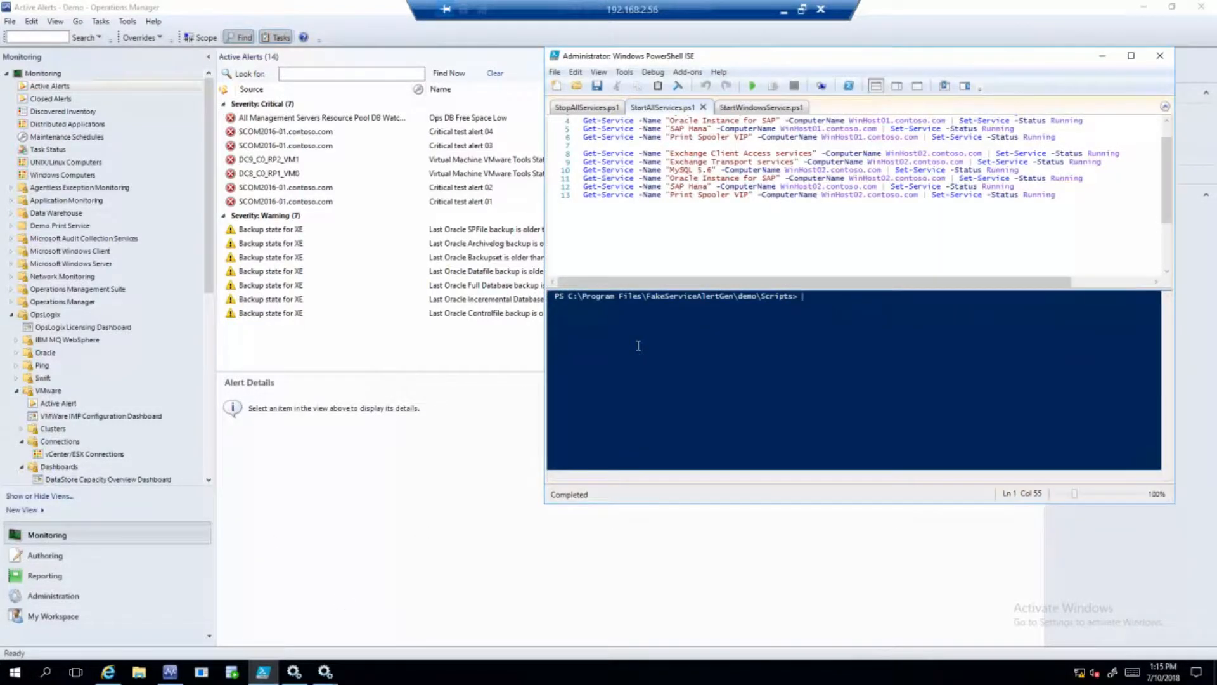
left_click(595, 109)
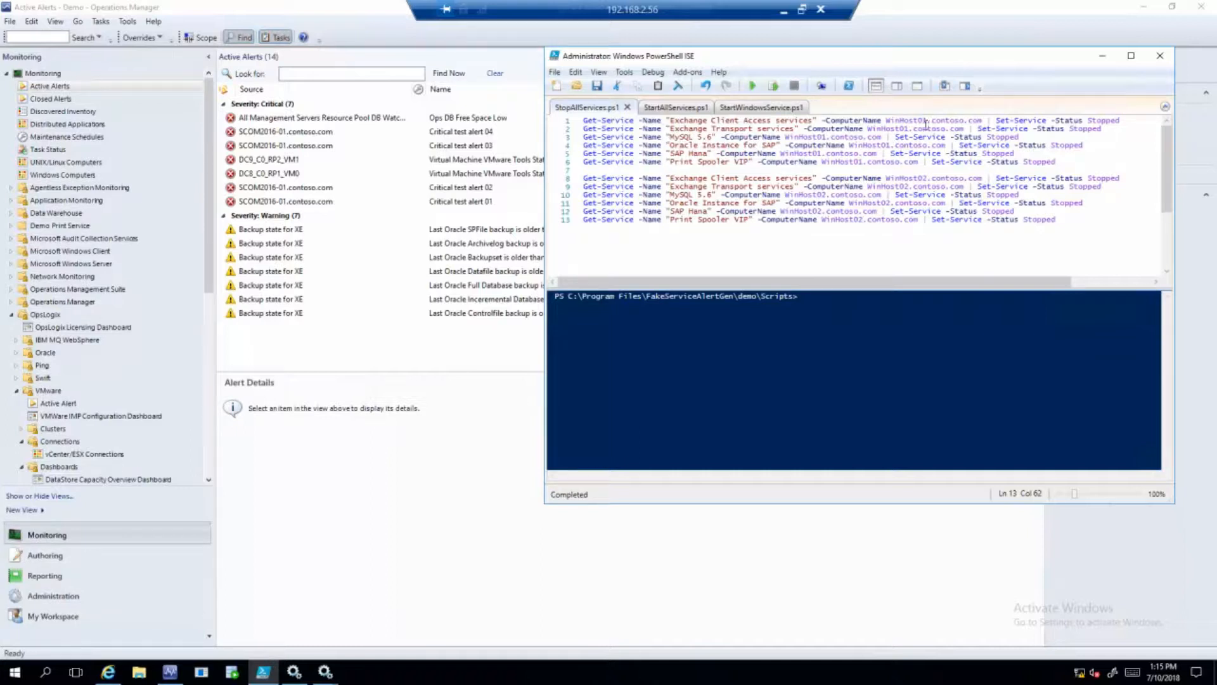
left_click_drag(926, 124, 895, 123)
left_click_drag(927, 179, 896, 180)
left_click(752, 87)
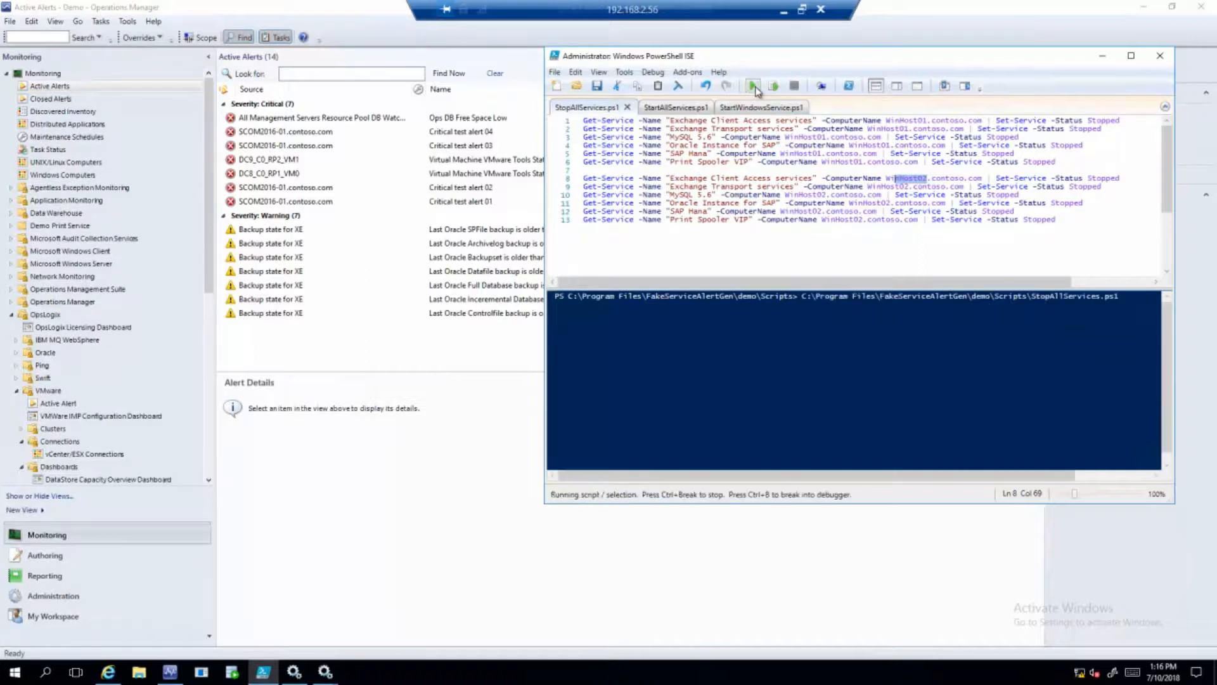
- Switch to Operations Manager and check the active alerts for the stopped services, viewing the details of the WinHost01 MySQL 5.6 alert
left_click(311, 162)
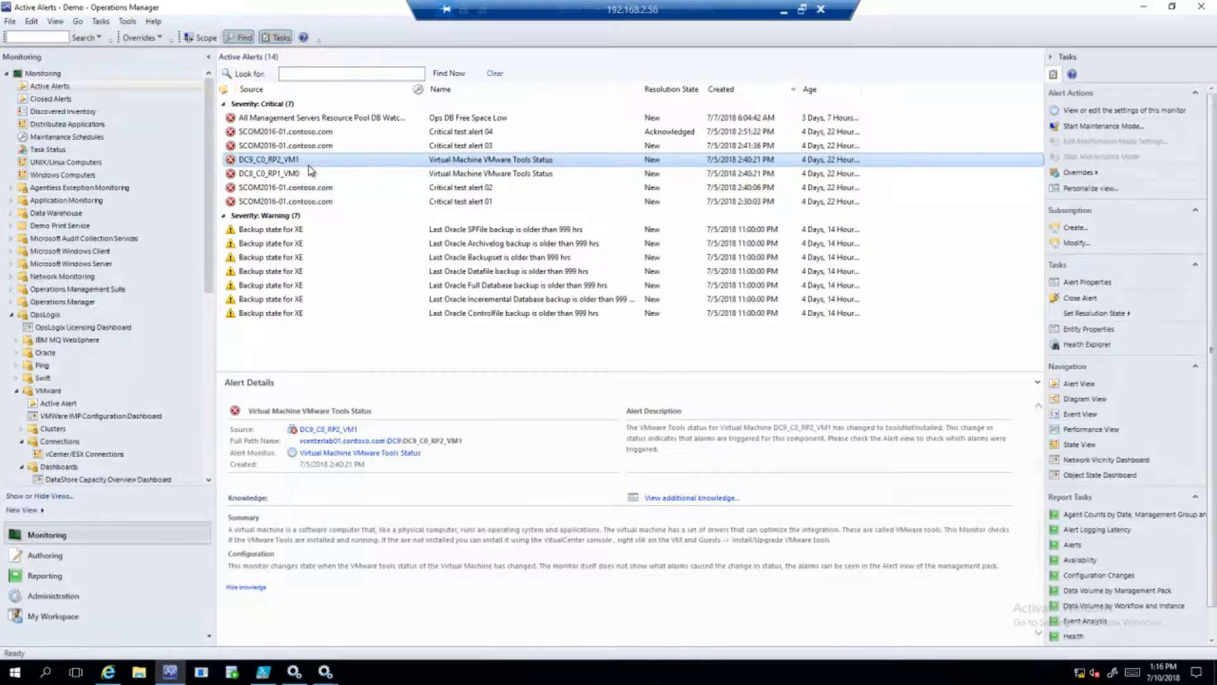
left_click(311, 148)
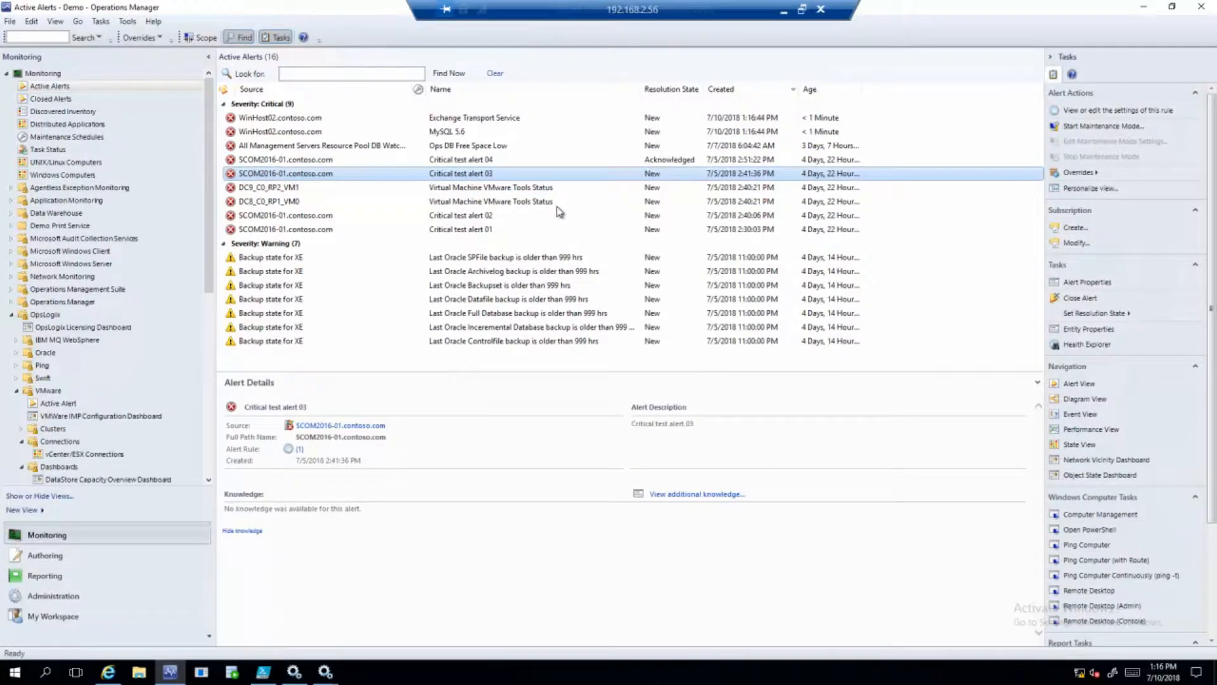
left_click(556, 203)
left_click(513, 174)
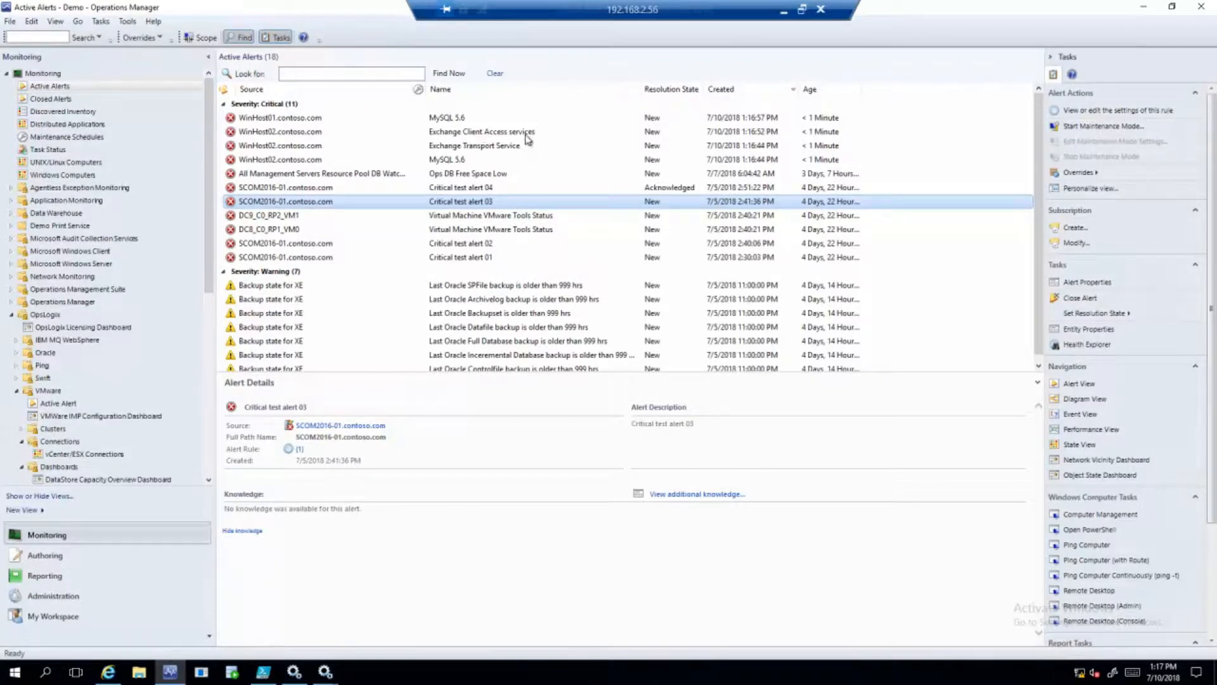
left_click(271, 120)
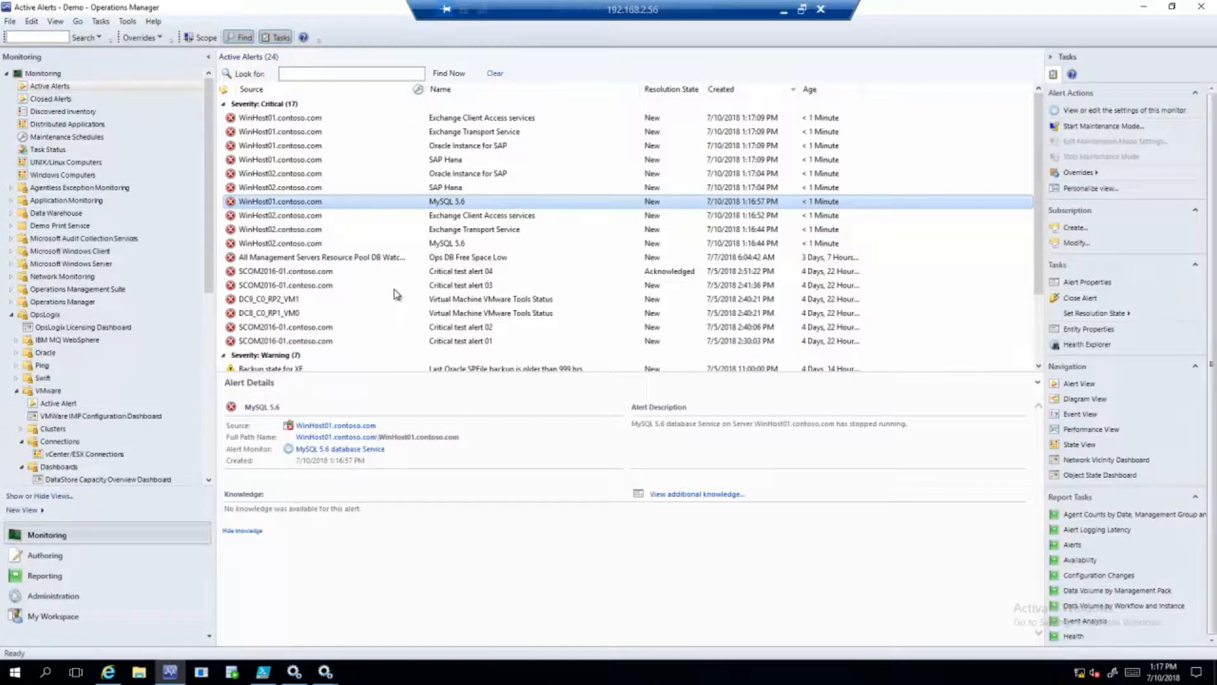
- Switch to EZalert, show the new alerts and train the WinHost01 MySQL 5.6 alert as MySQL Group
left_click(108, 672)
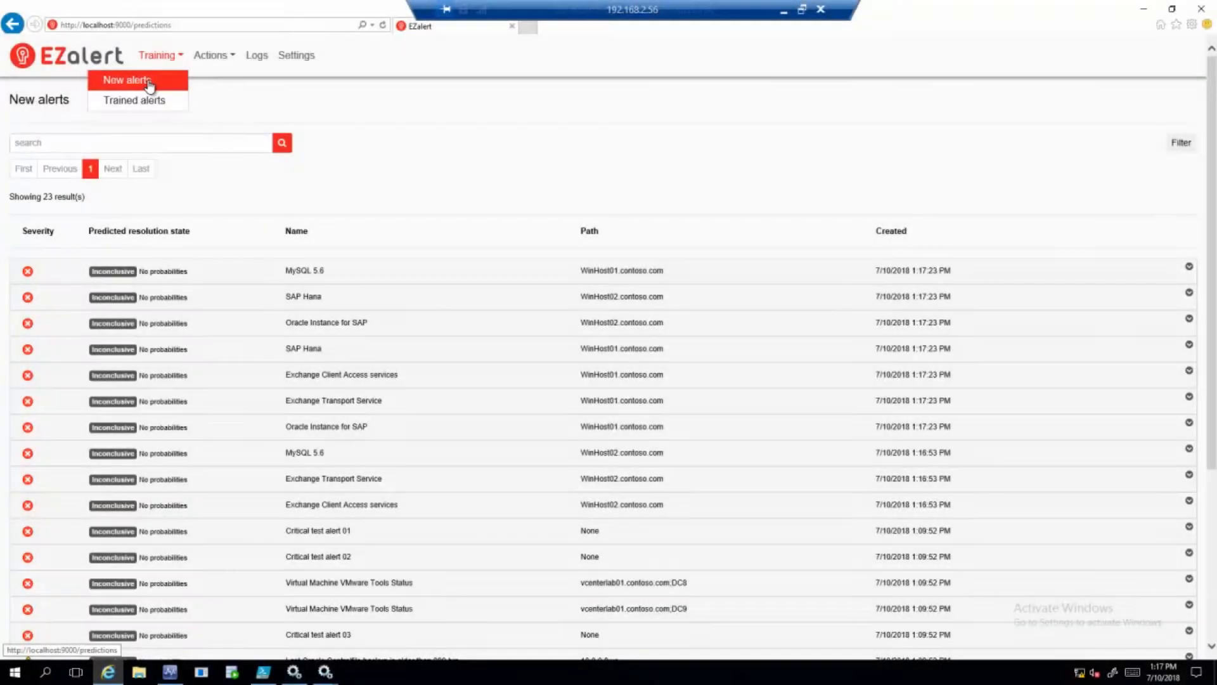
left_click(159, 82)
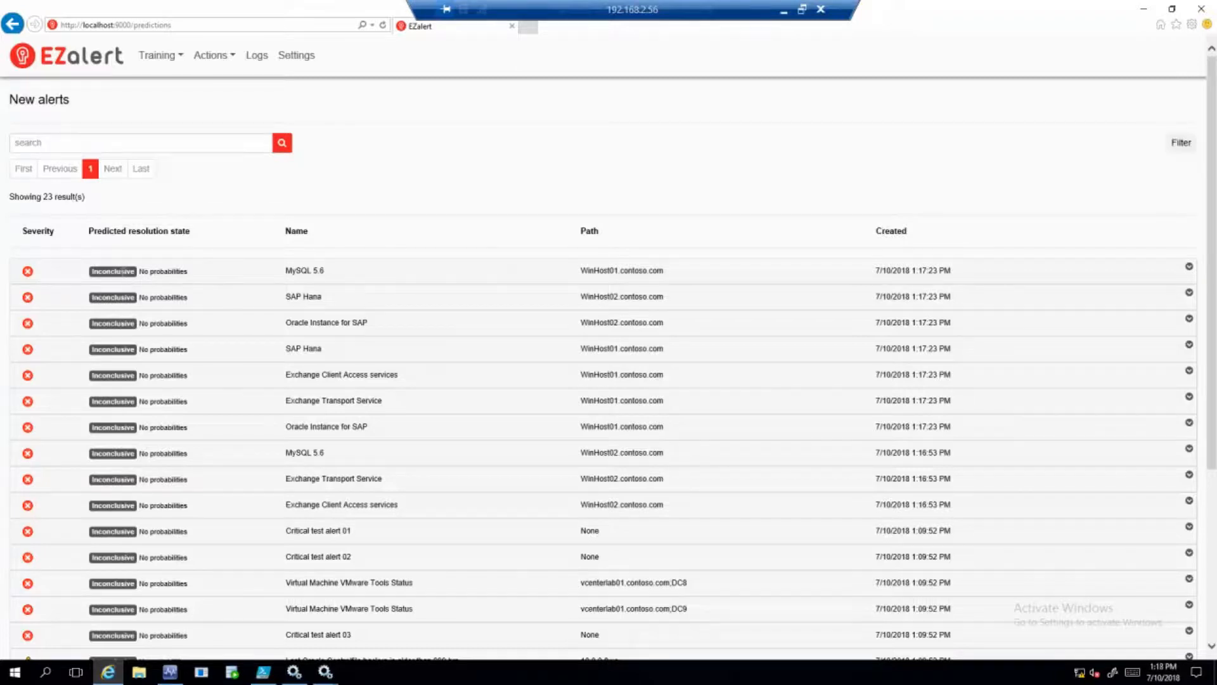
right_click(121, 272)
mouse_move(146, 286)
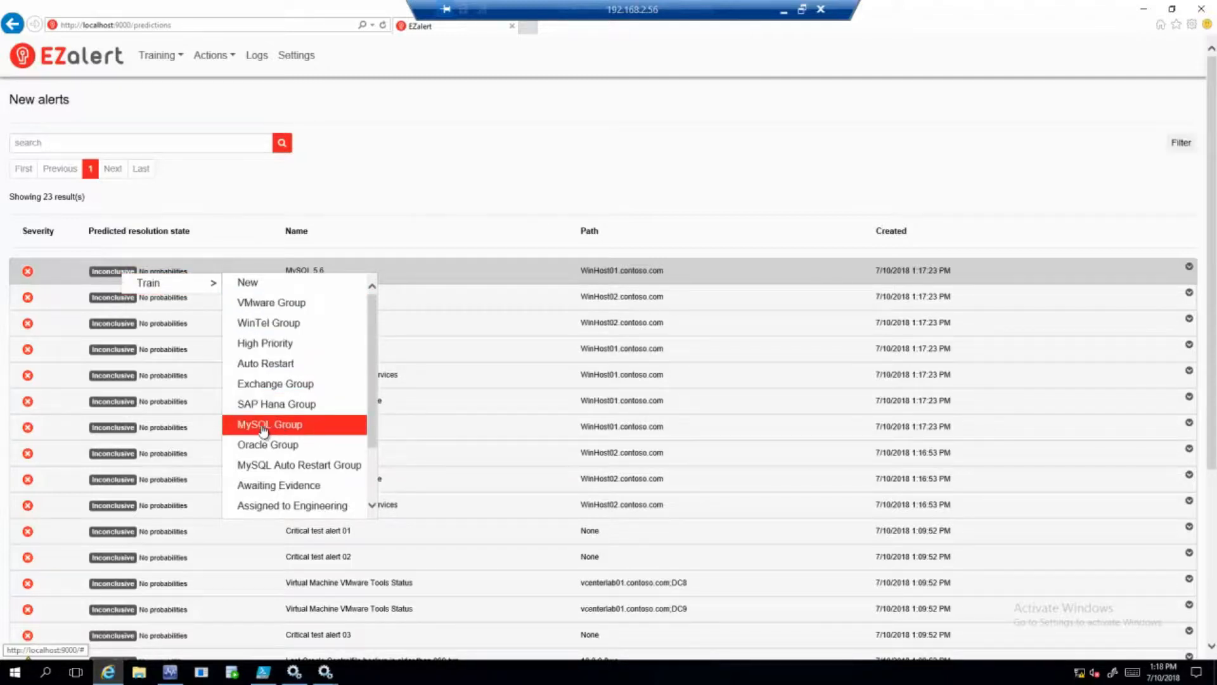
left_click(296, 428)
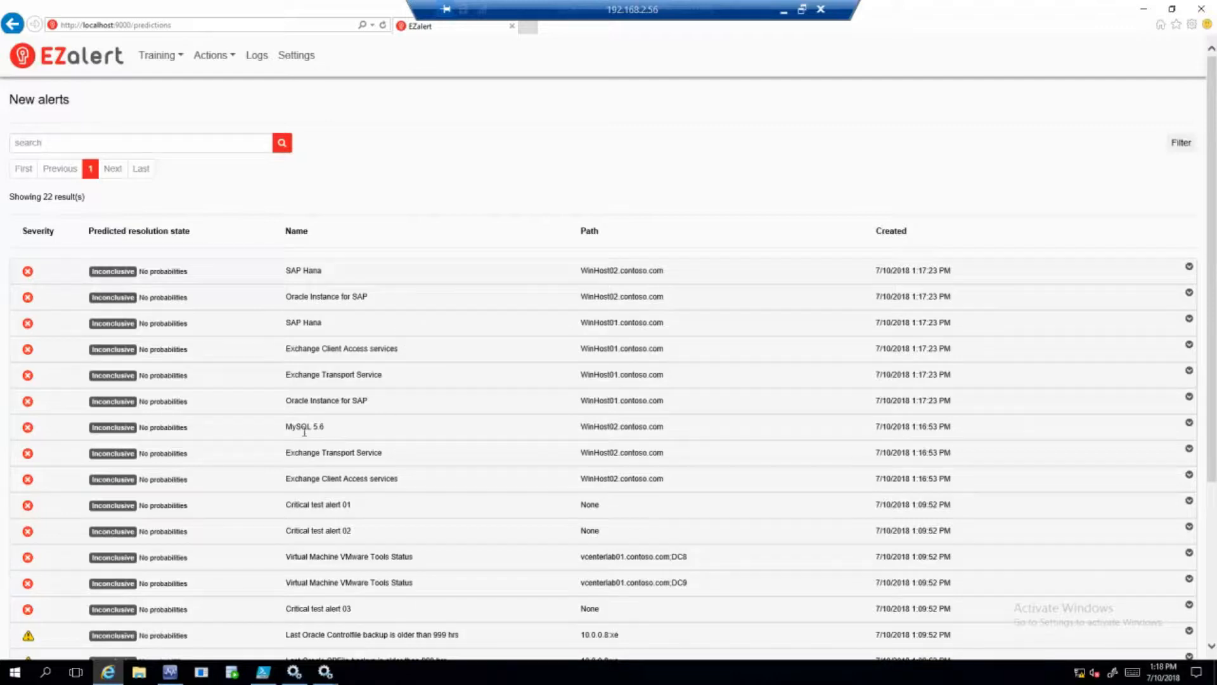
- Train the WinHost02 MySQL 5.6 alert as Auto Restart
left_click(267, 432)
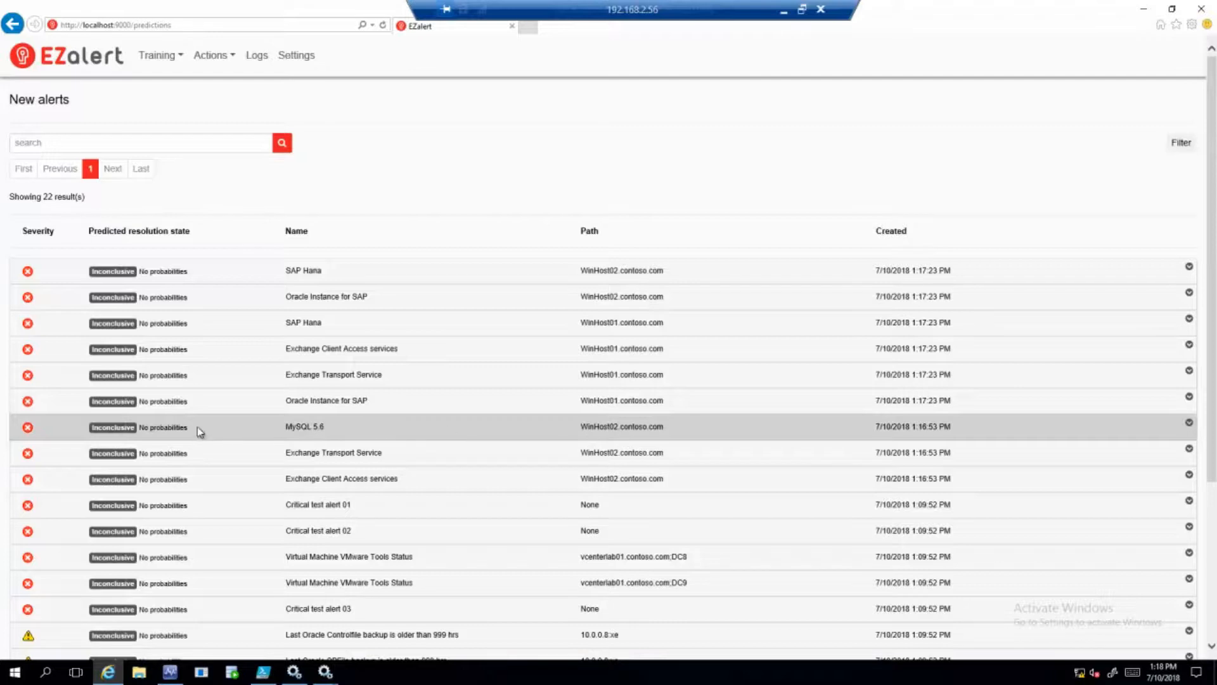
right_click(103, 427)
mouse_move(136, 441)
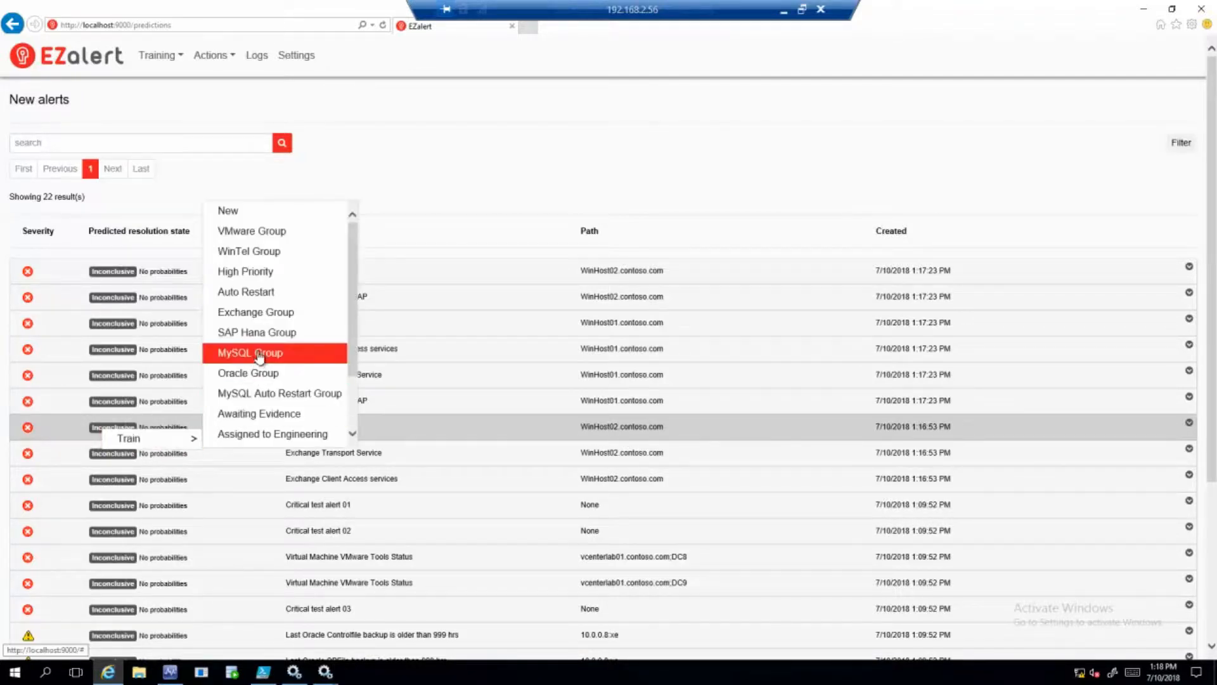
scroll(263, 315, "down", 1)
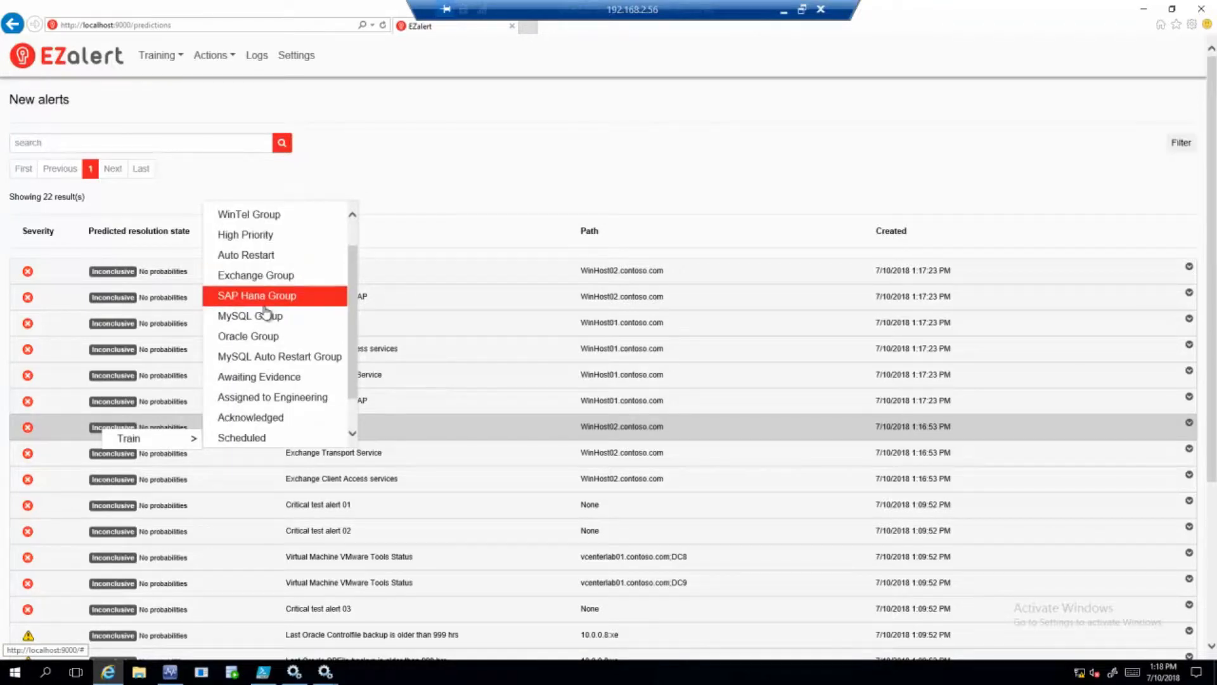
scroll(272, 313, "up", 1)
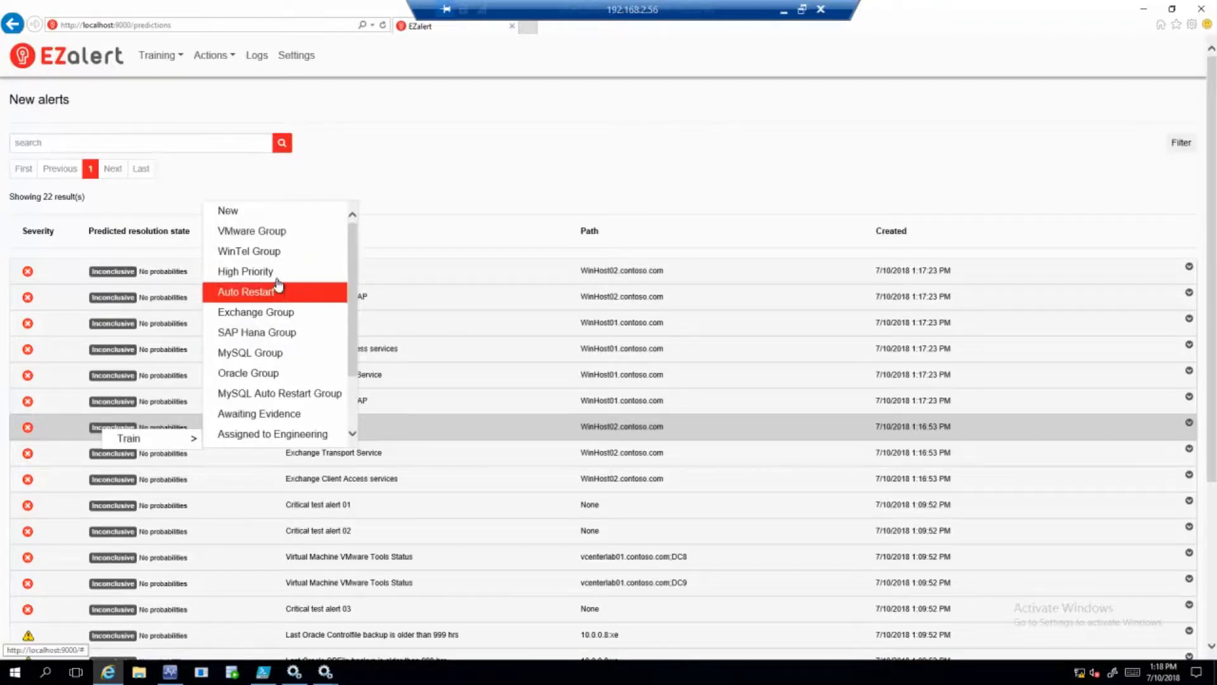
left_click(265, 292)
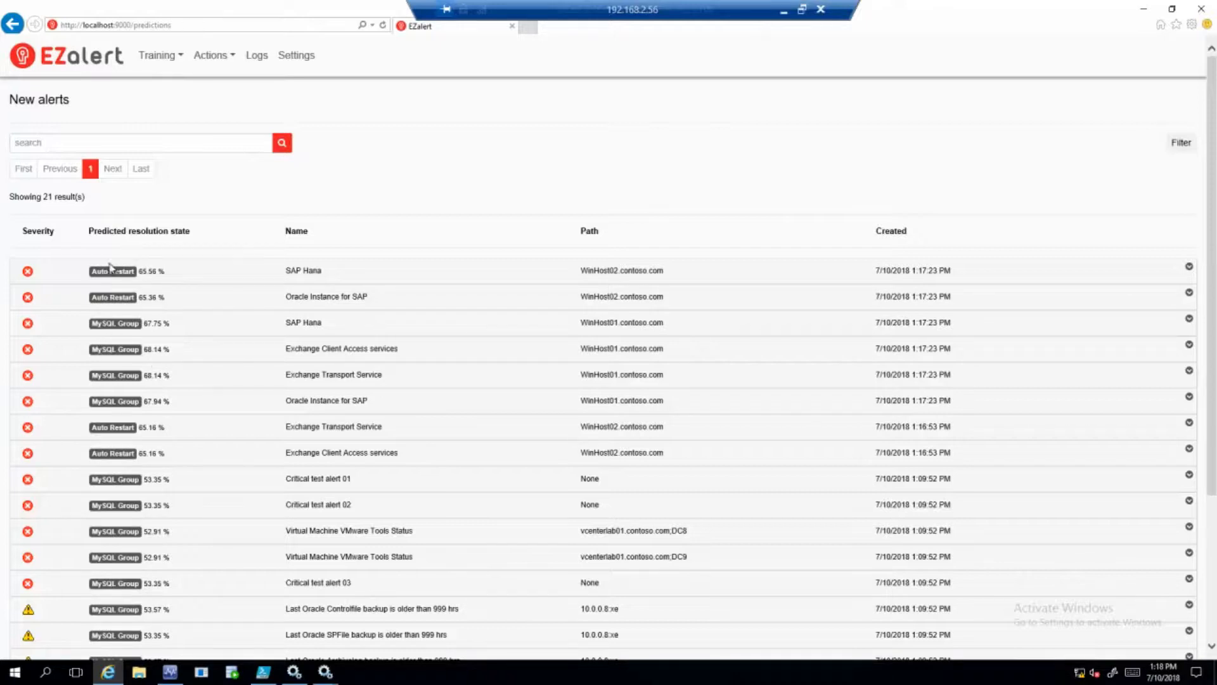
- Switch to Operations Manager, review the alert resolution states in the administration settings without changing them, and return to the active alerts
left_click(170, 674)
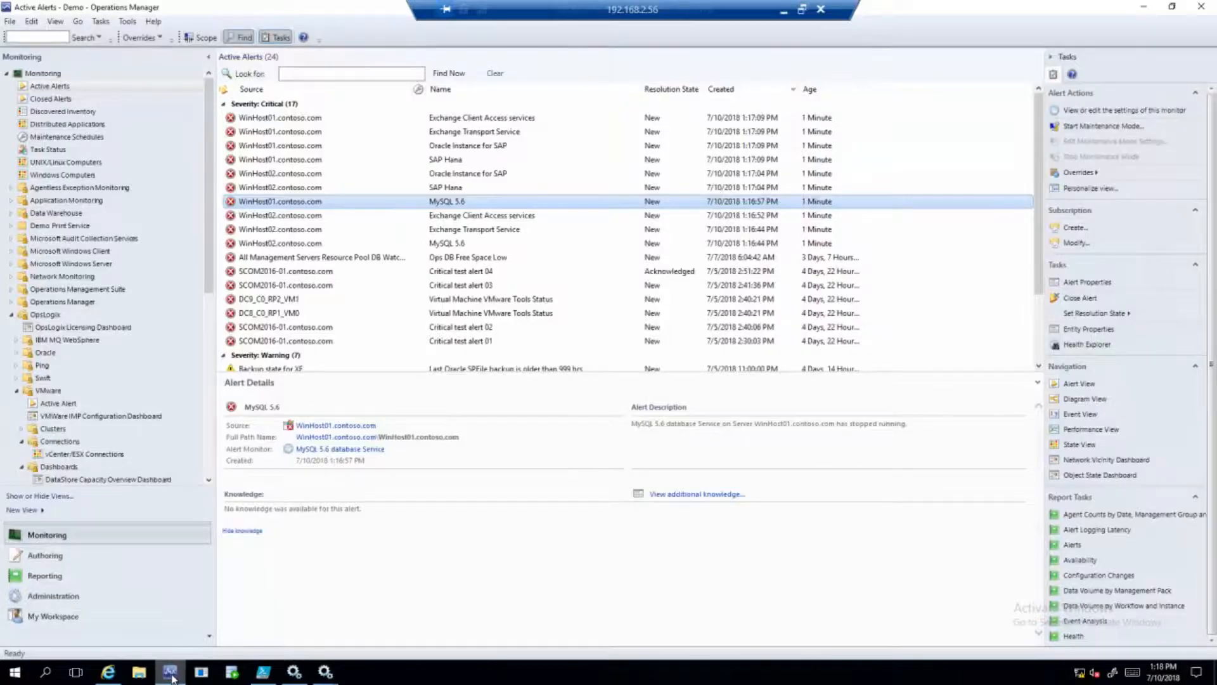
left_click(66, 597)
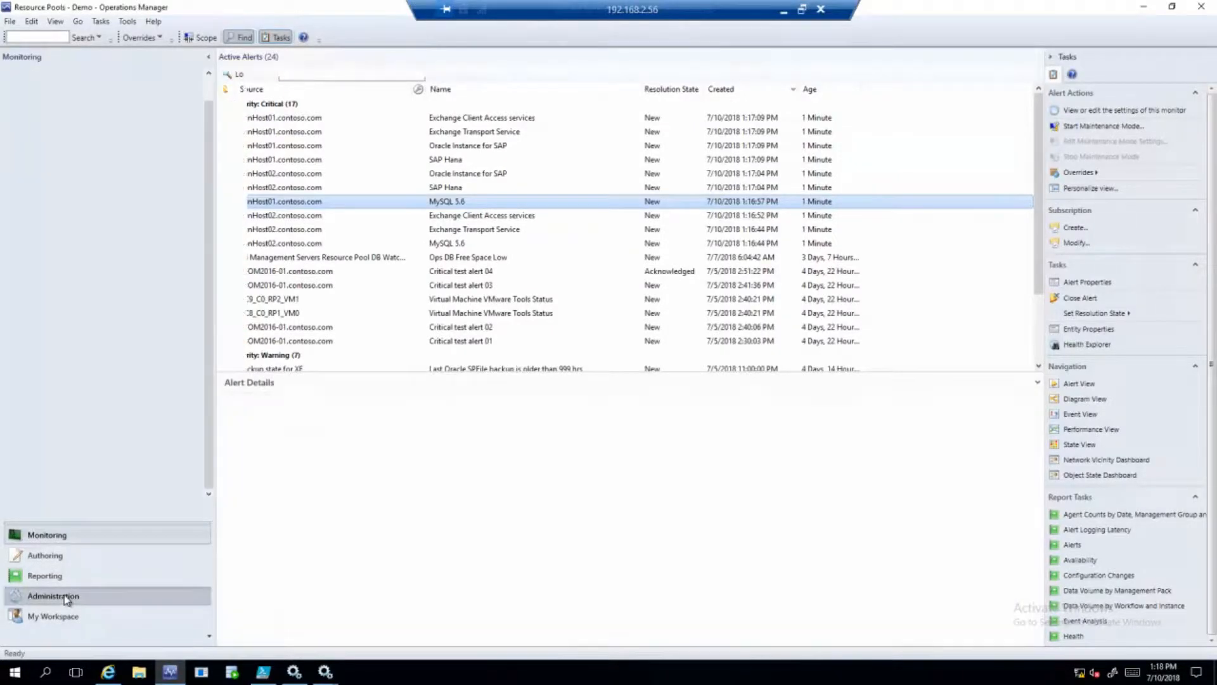
left_click(54, 492)
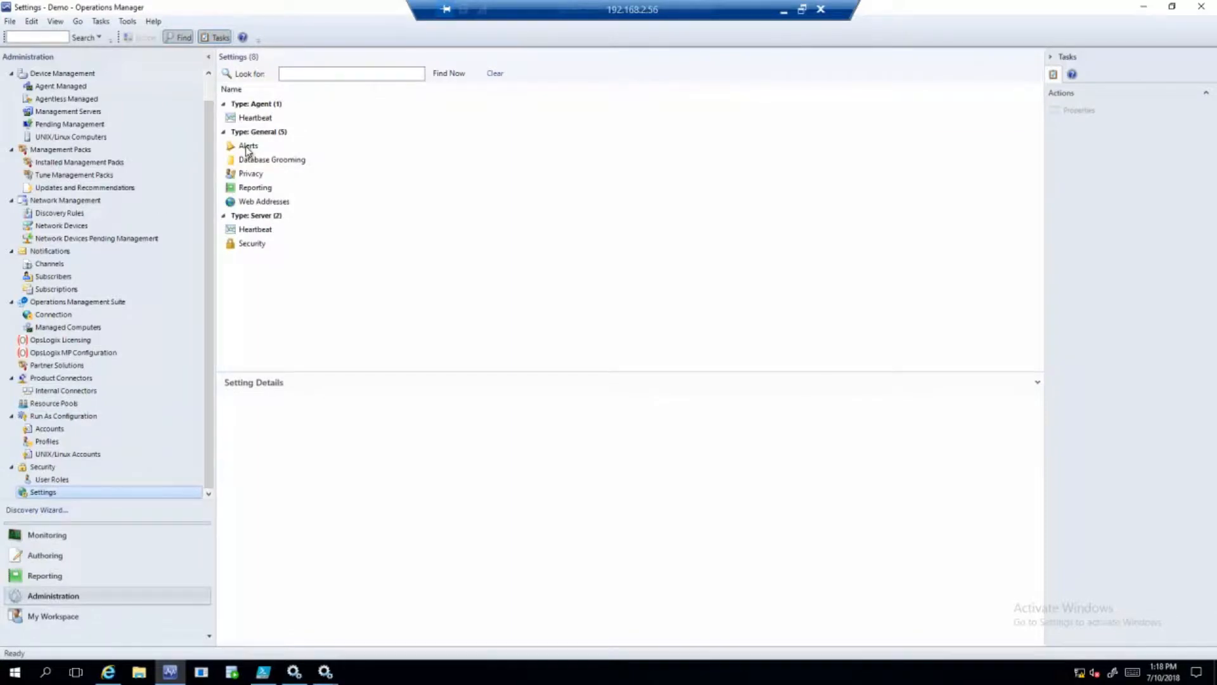
double_click(248, 147)
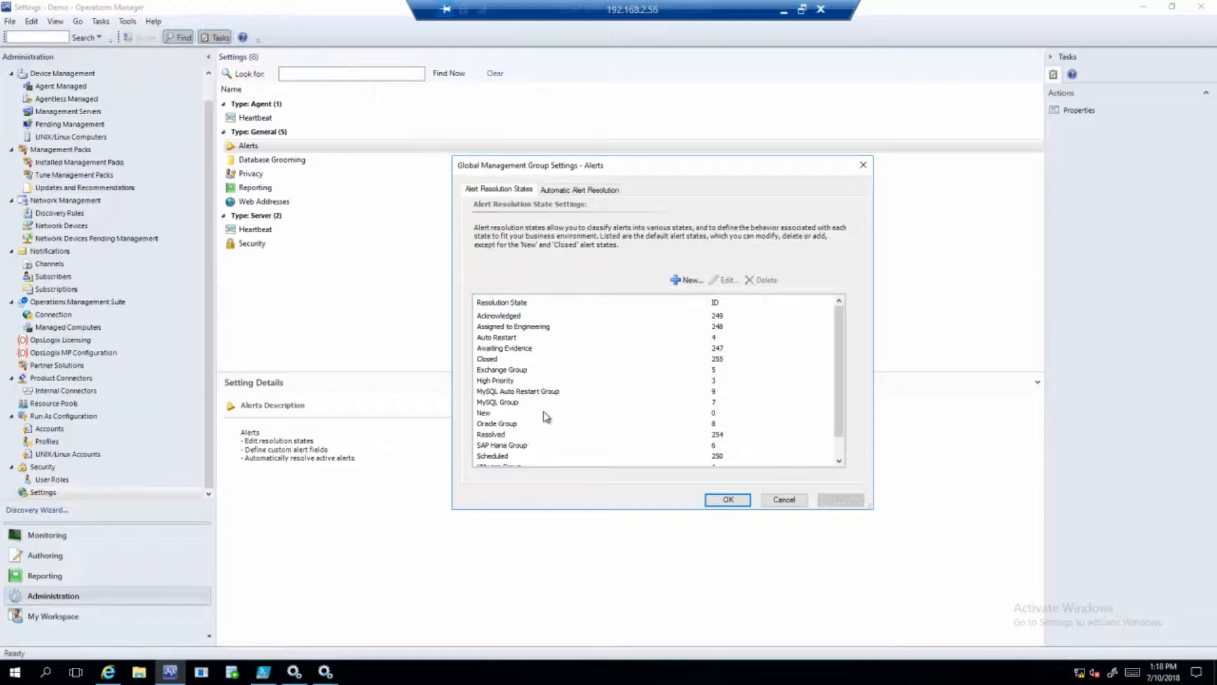
left_click(498, 403)
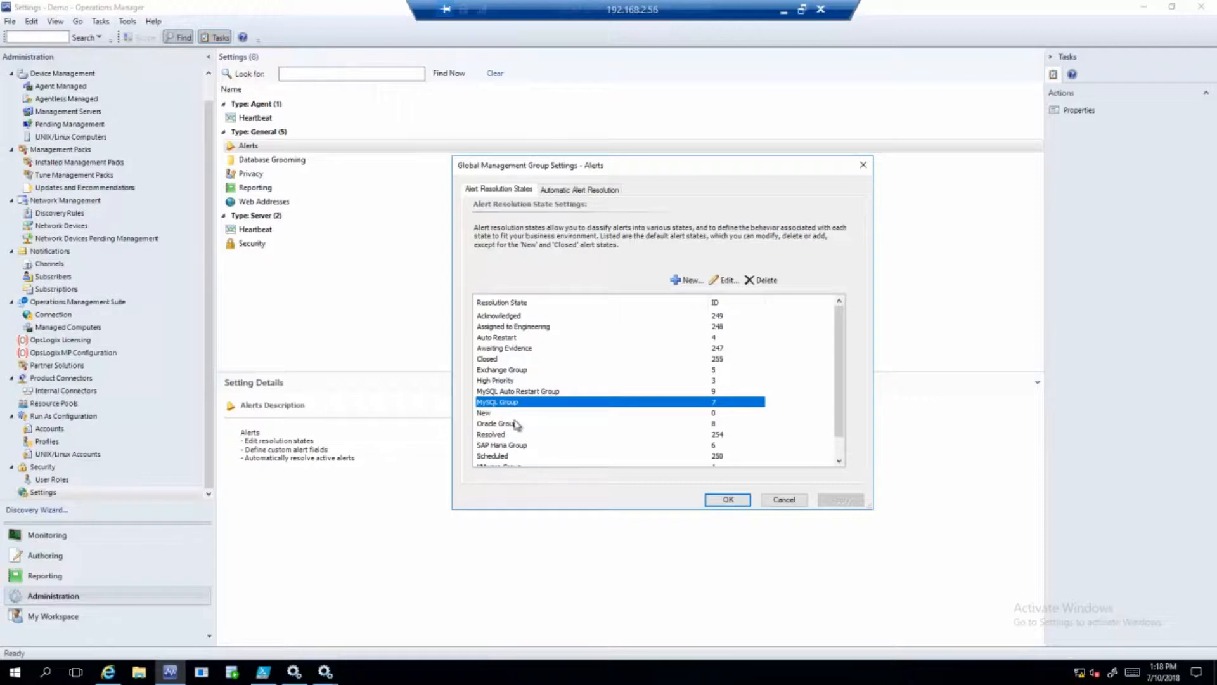
left_click(503, 371)
left_click(501, 337)
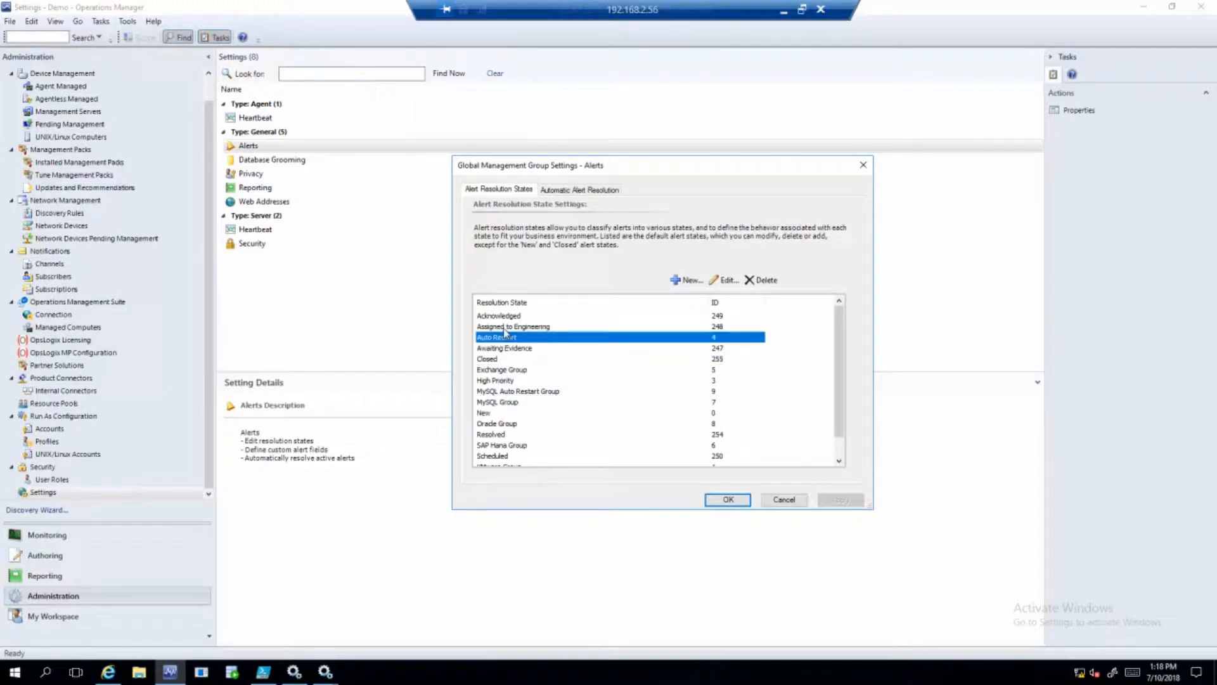
left_click(785, 500)
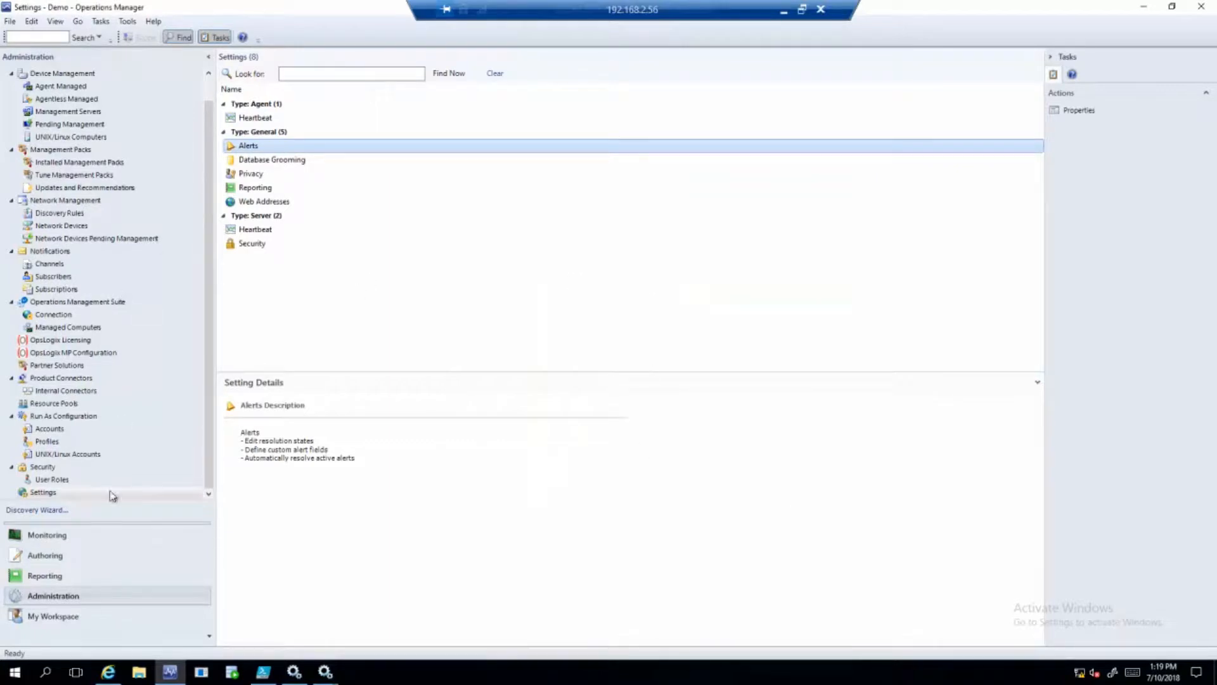
left_click(47, 533)
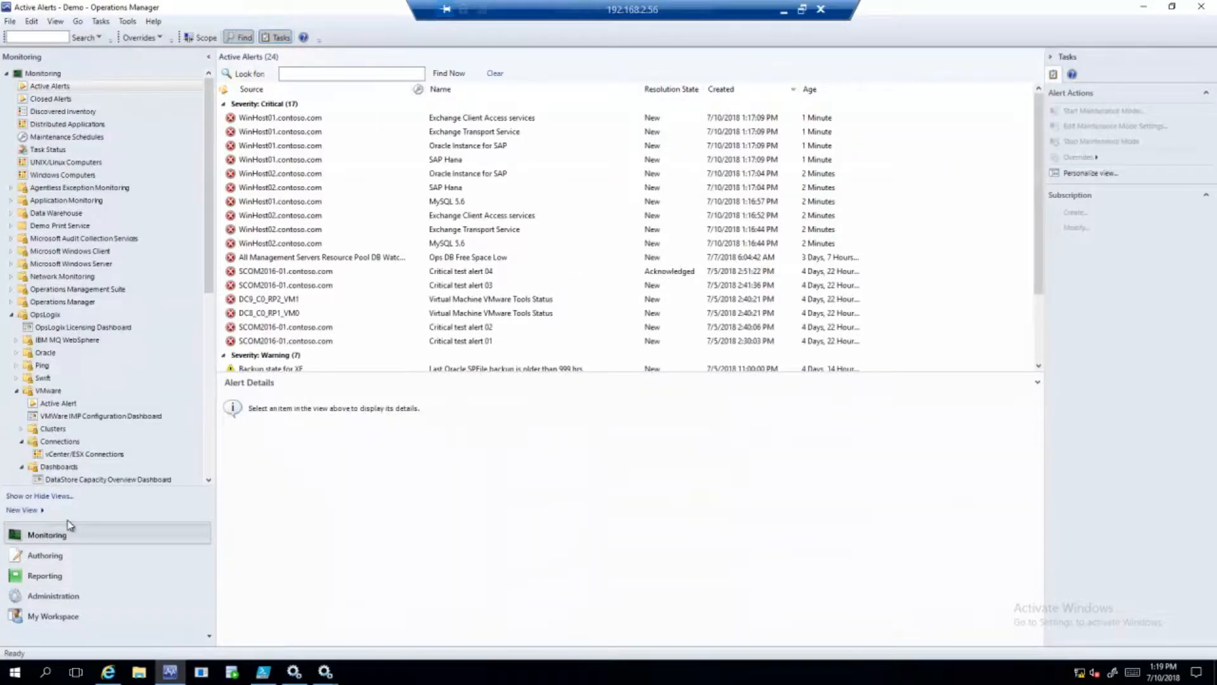
- Switch back to EZalert and train the WinHost02 SAP Hana alert as SAP Hana Group
left_click(109, 671)
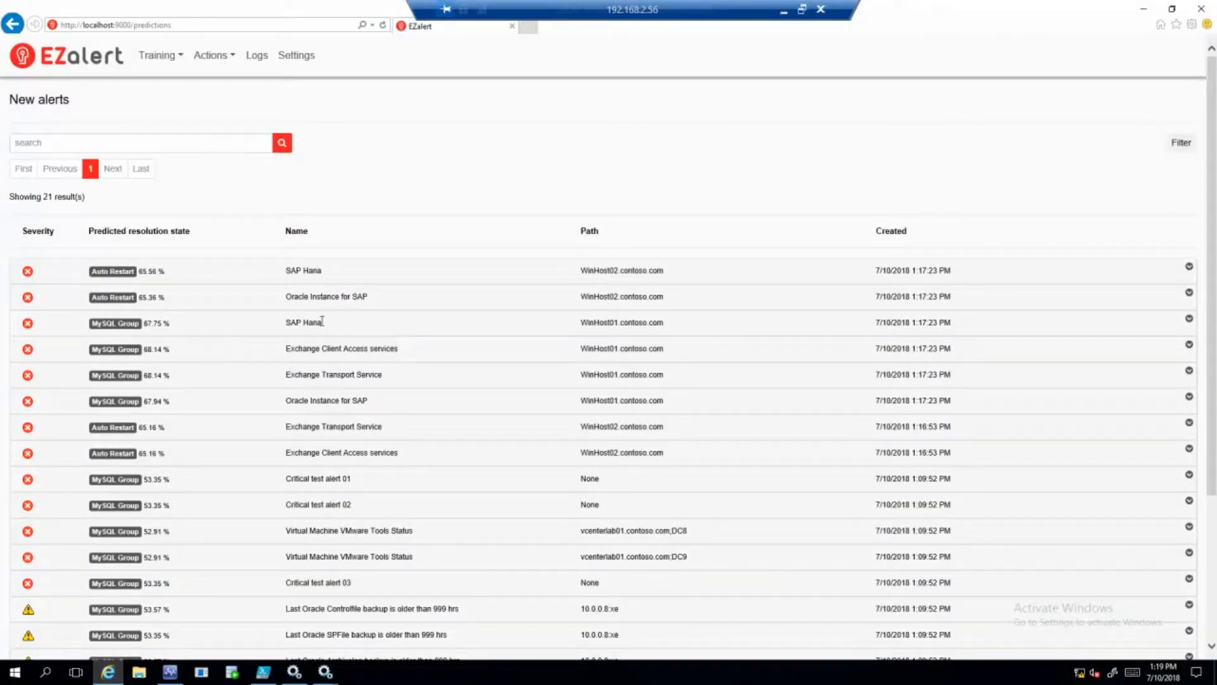
right_click(124, 277)
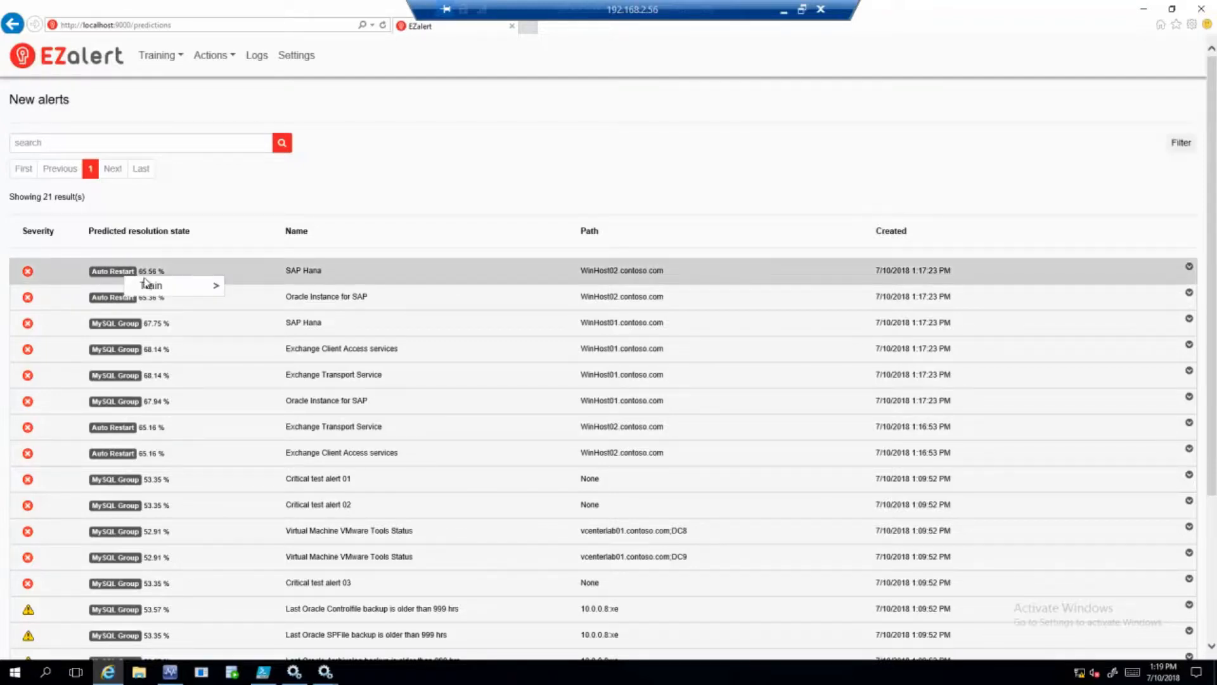
mouse_move(149, 286)
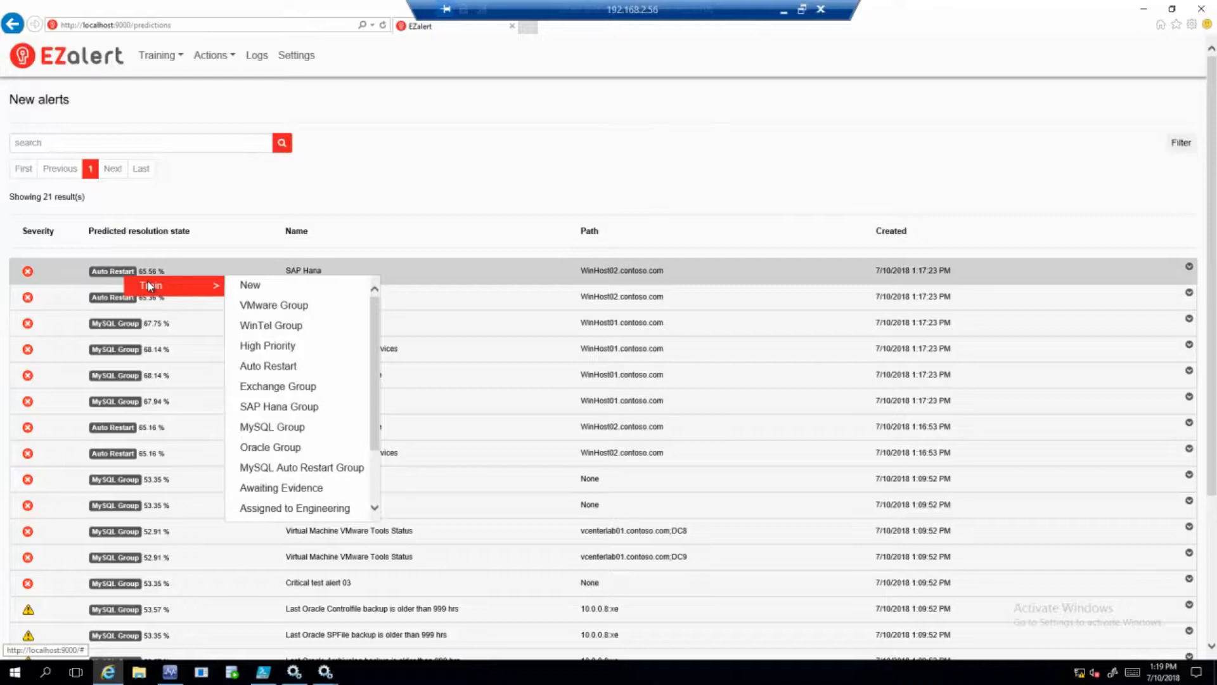
left_click(309, 407)
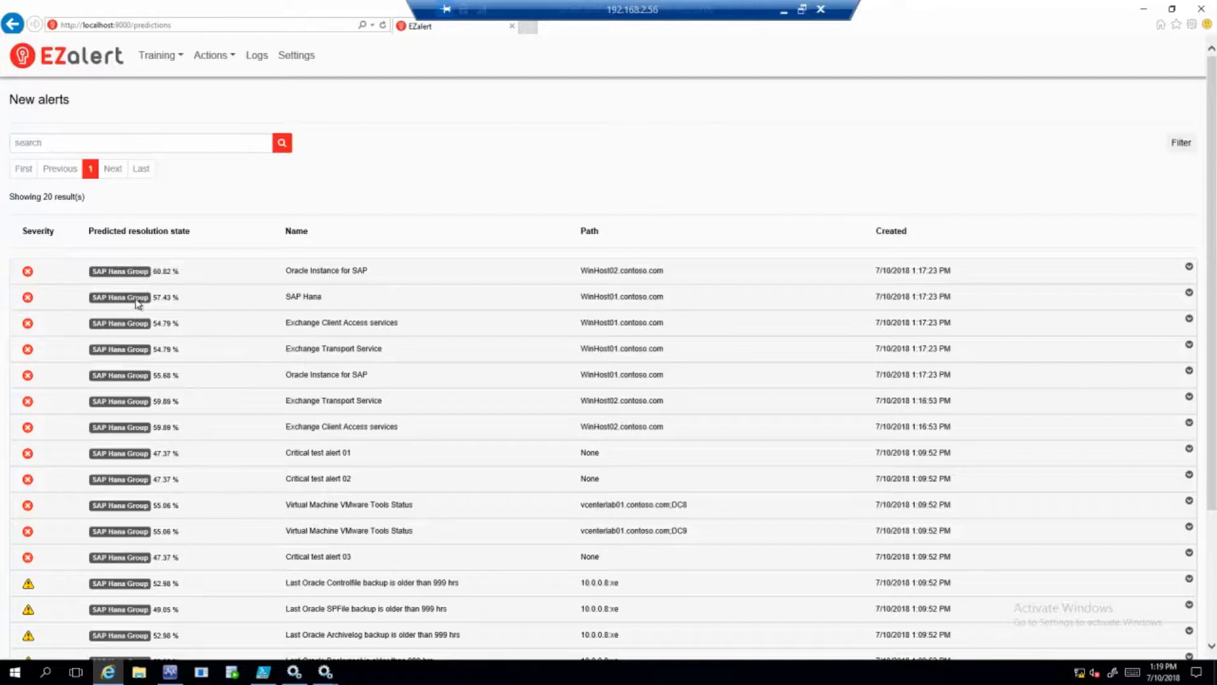
- Train the WinHost02 Oracle Instance for SAP alert as Oracle Group
scroll(135, 448, "down", 3)
scroll(135, 448, "up", 3)
right_click(108, 269)
left_click(137, 277)
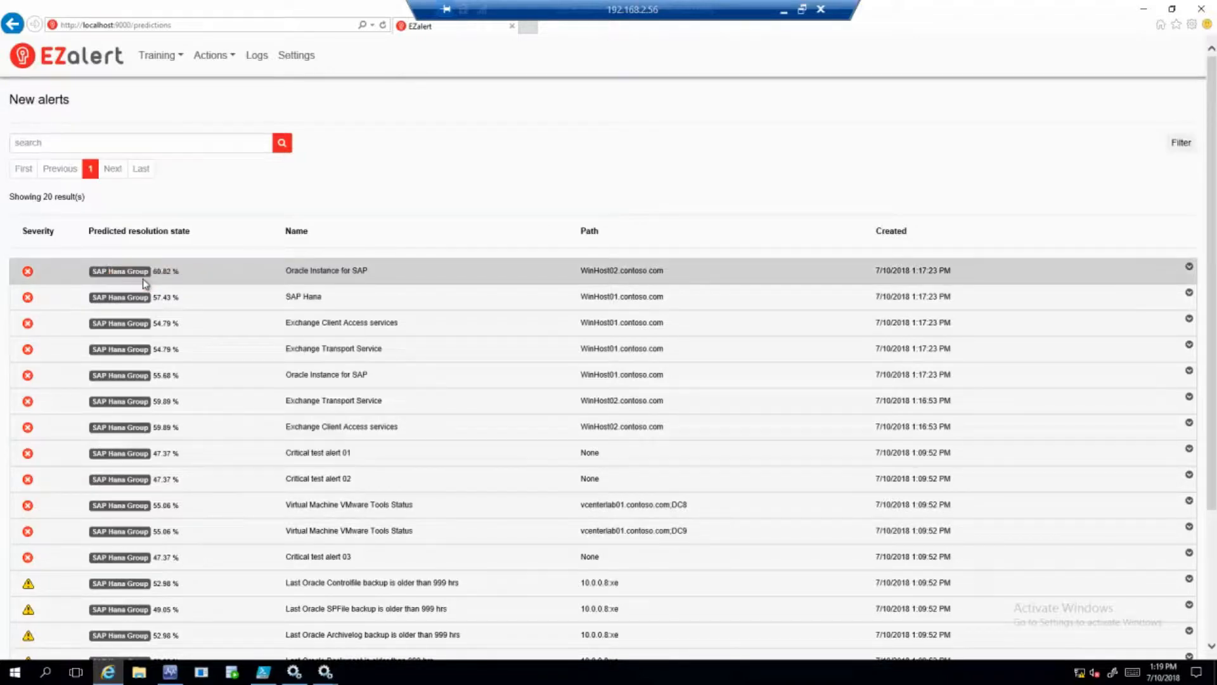
right_click(139, 277)
mouse_move(164, 287)
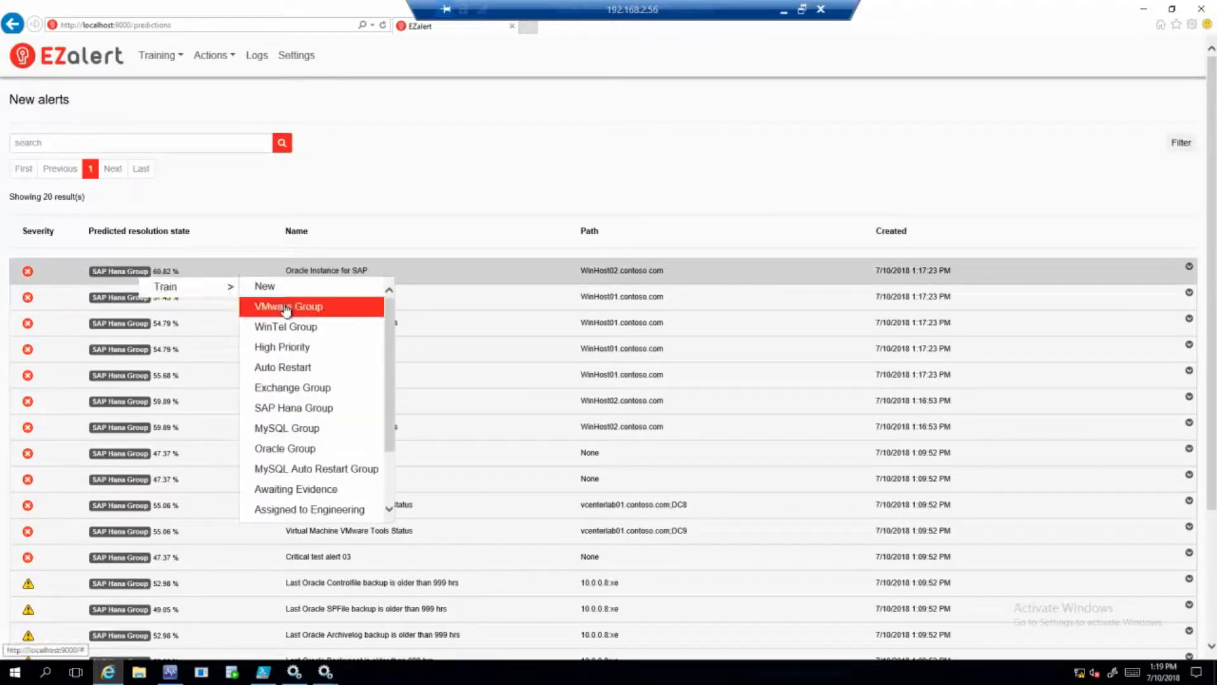
left_click(309, 449)
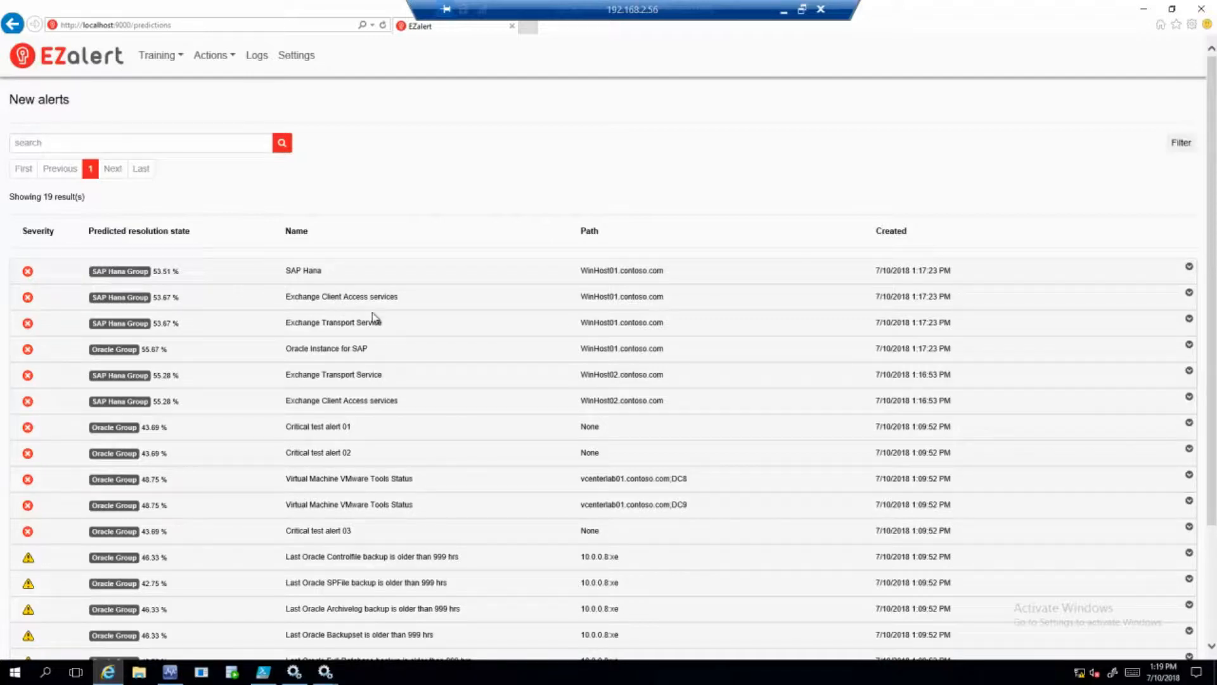
- Train the WinHost01 Exchange Client Access services alert as Auto Restart
right_click(128, 298)
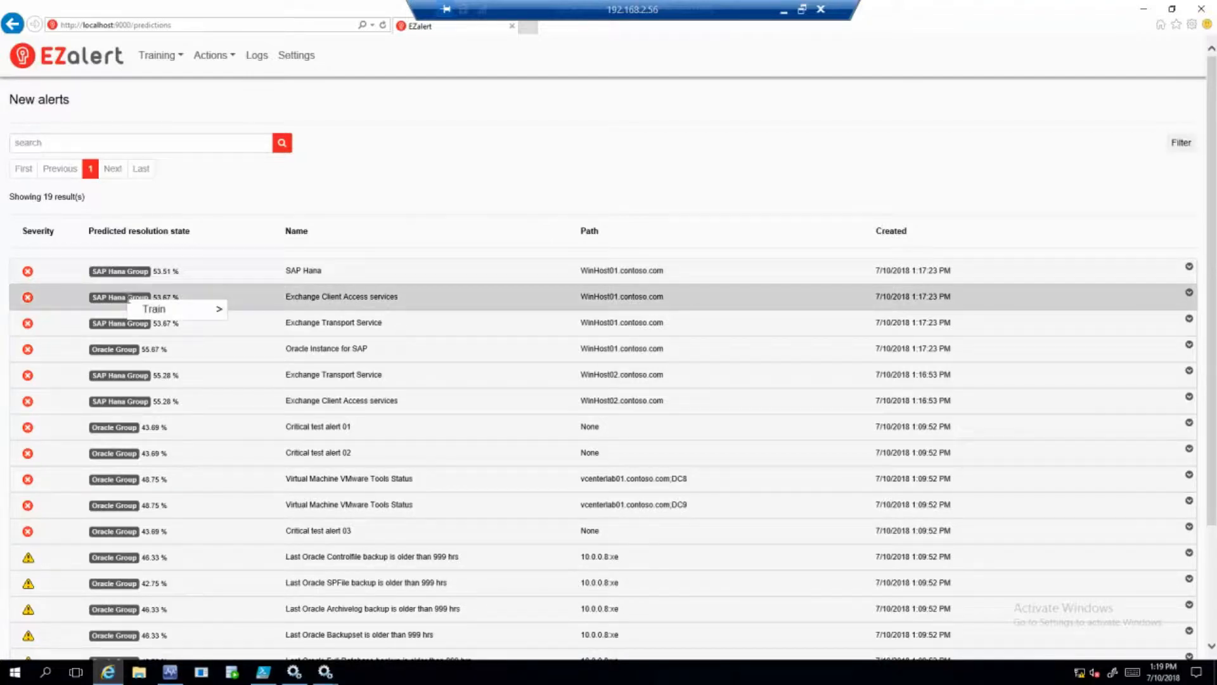
mouse_move(156, 312)
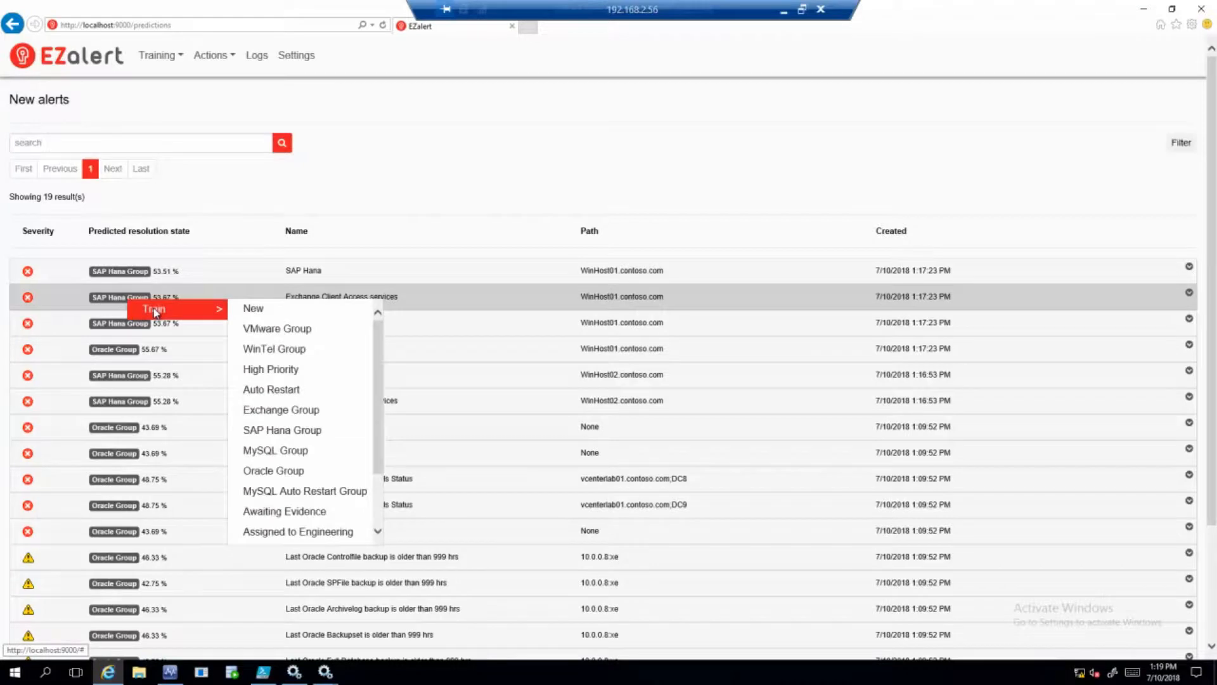
left_click(271, 389)
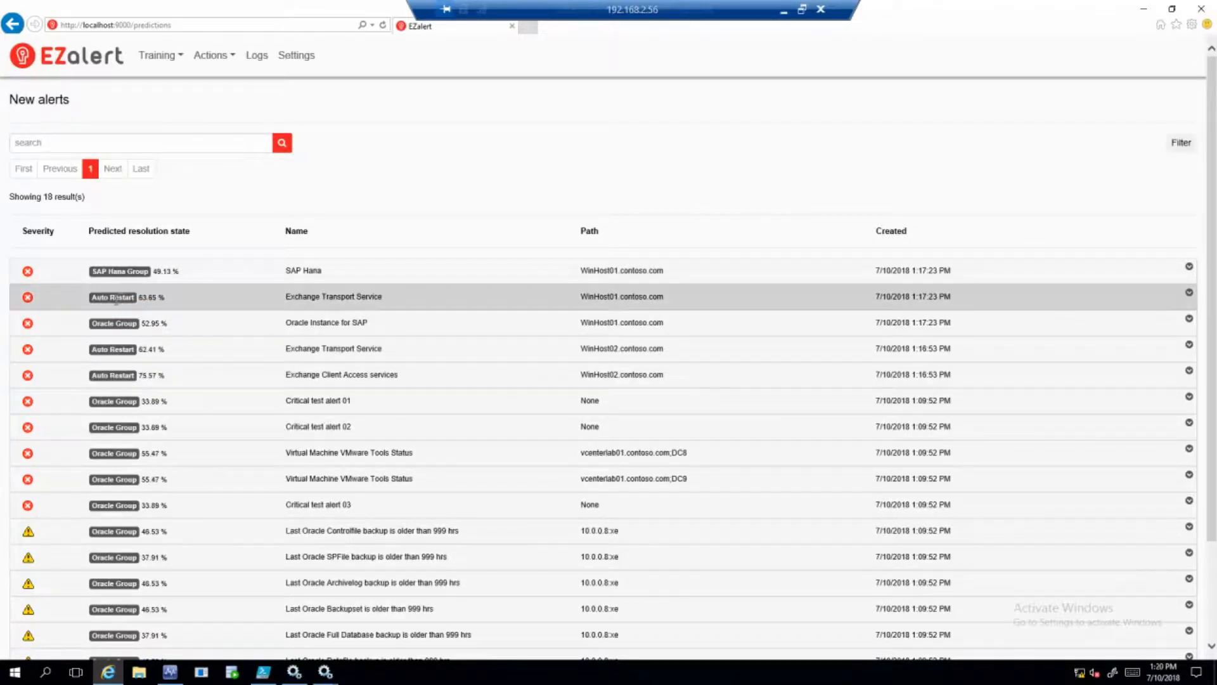
- Train the WinHost01 Exchange Transport Service alert as Exchange Group
right_click(115, 299)
mouse_move(136, 311)
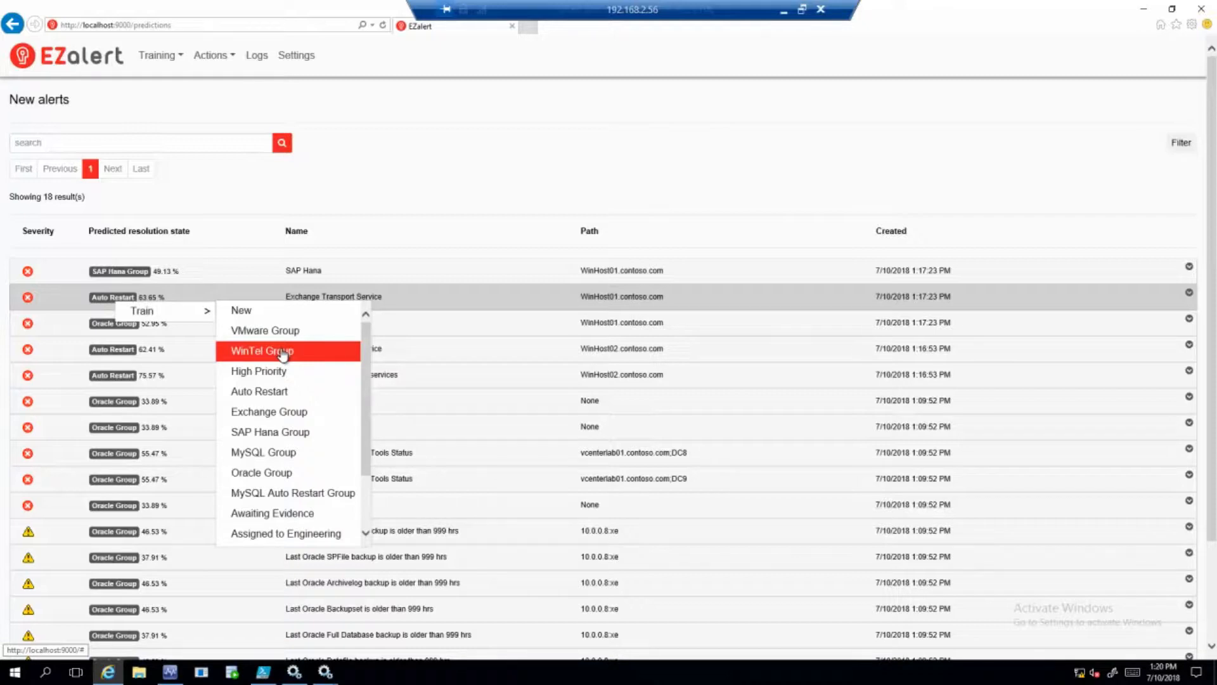
left_click(285, 413)
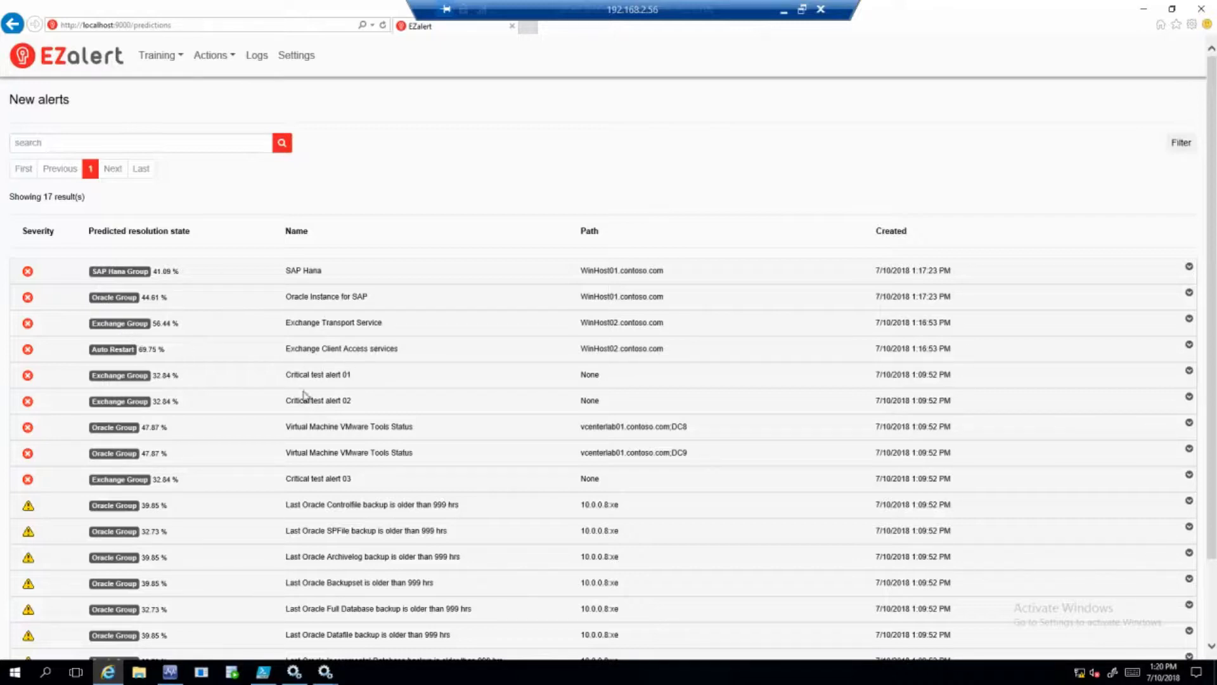
- Train the Critical test alert 01 alert as Assigned to Engineering
left_click_drag(366, 379, 154, 388)
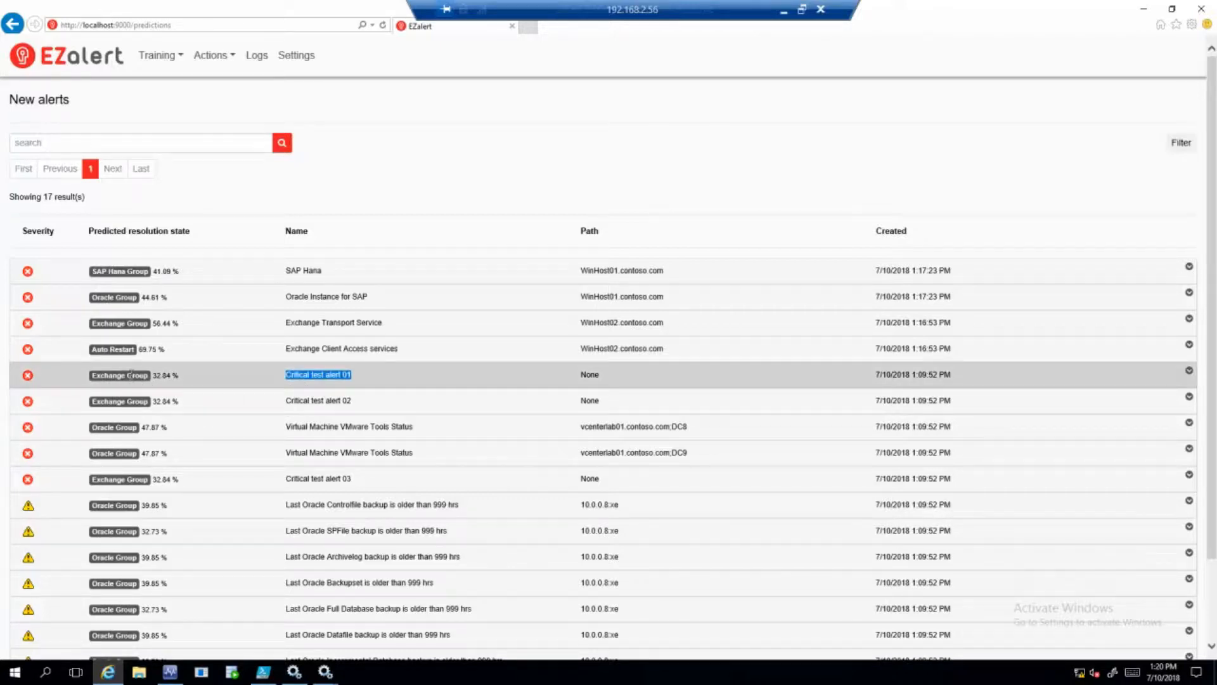
right_click(131, 374)
mouse_move(151, 388)
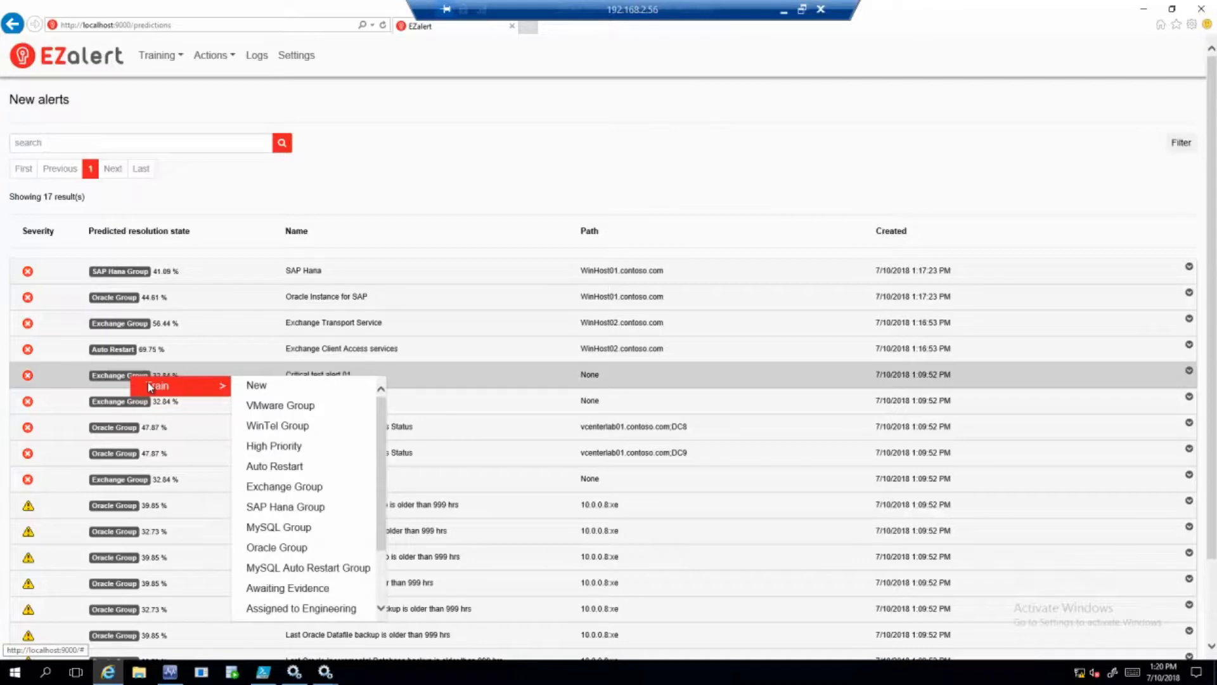
scroll(289, 422, "down", 2)
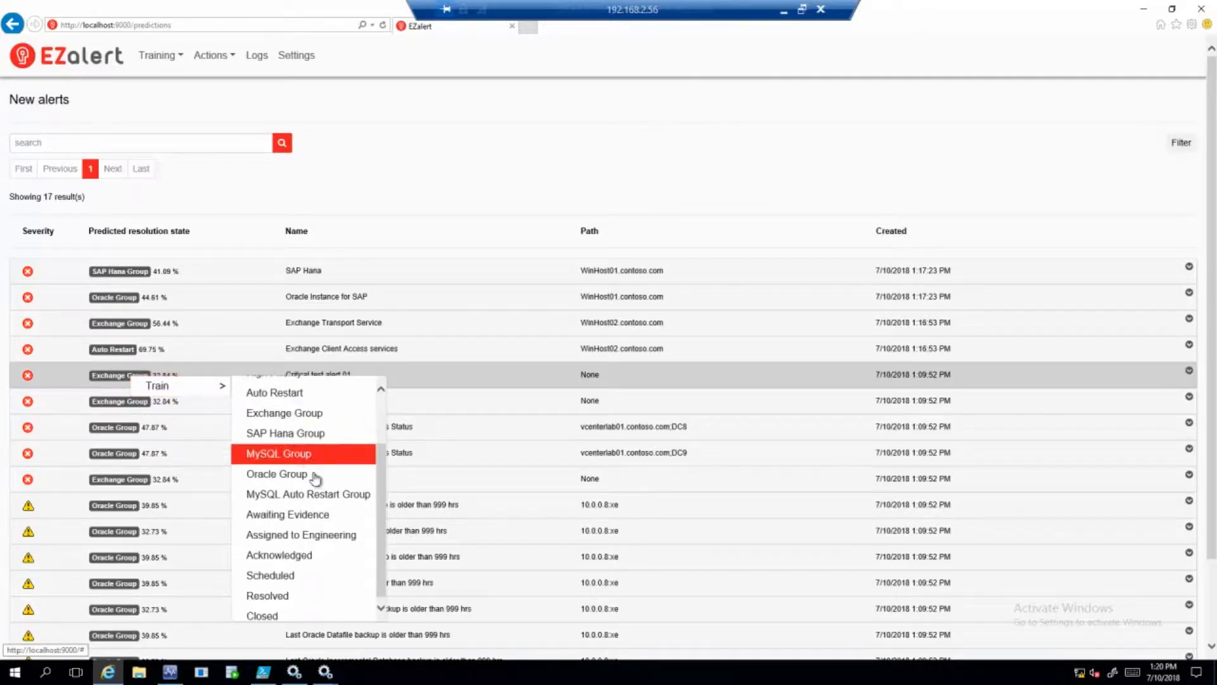
left_click(343, 536)
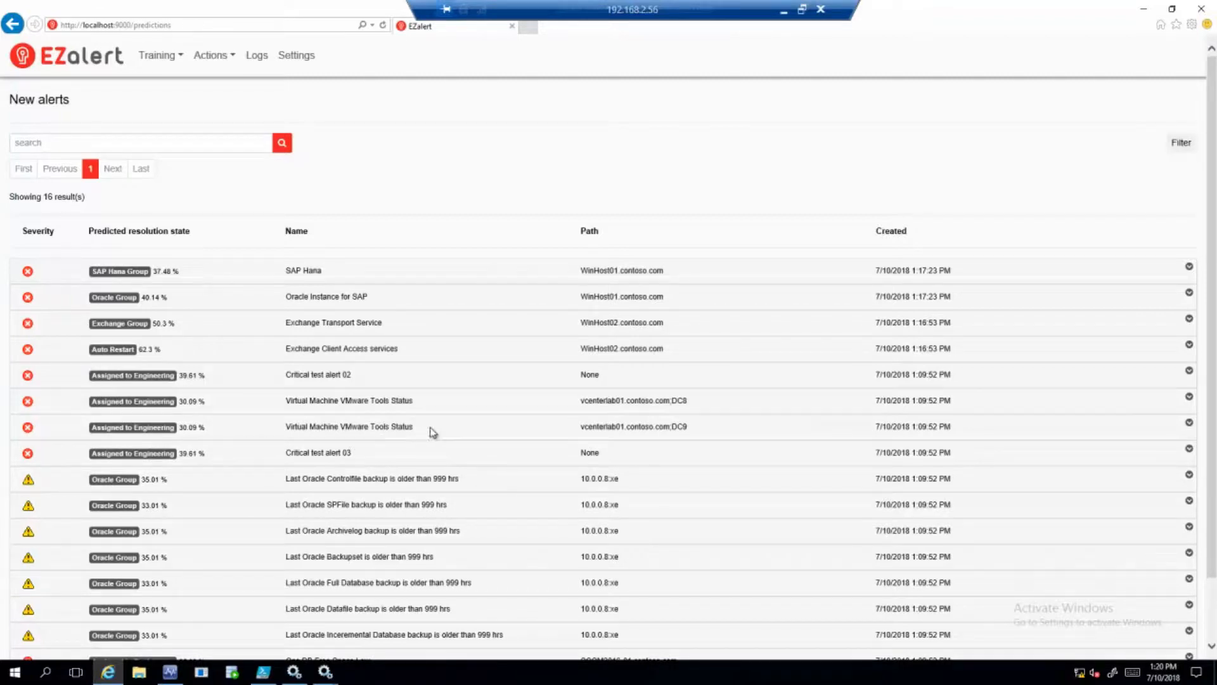
- Train the Virtual Machine VMware Tools Status alert for vcenterlab01.contoso.com;DC9 as VMware Group
right_click(153, 431)
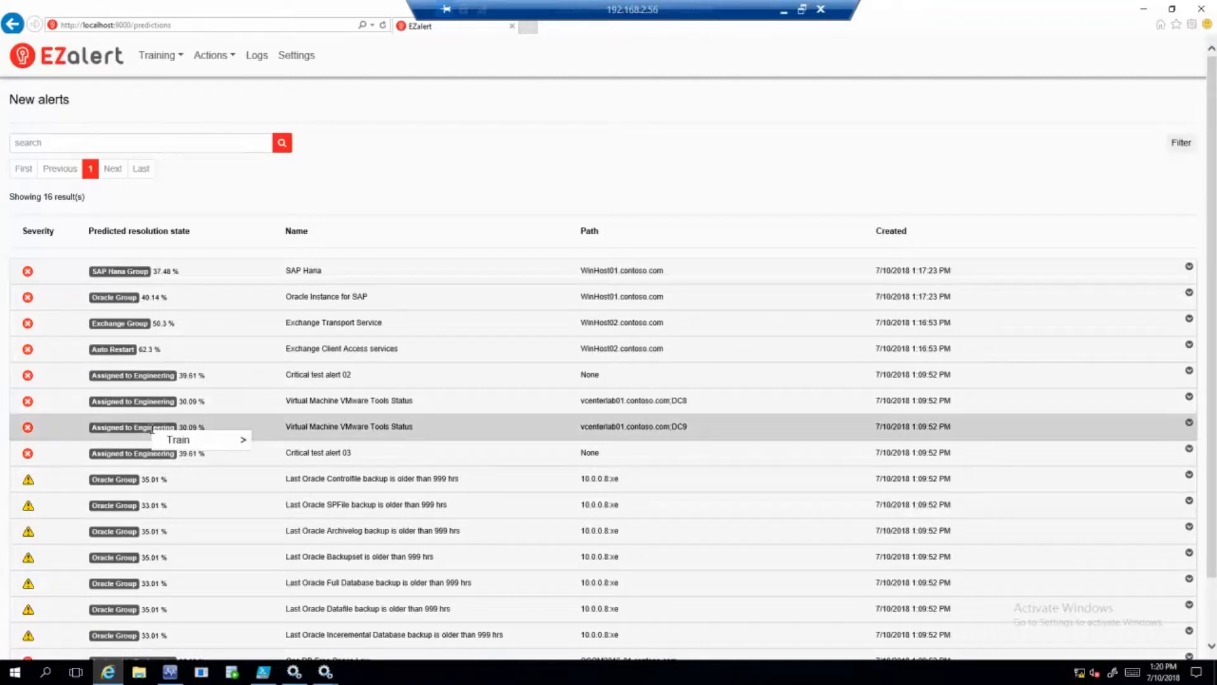
mouse_move(180, 440)
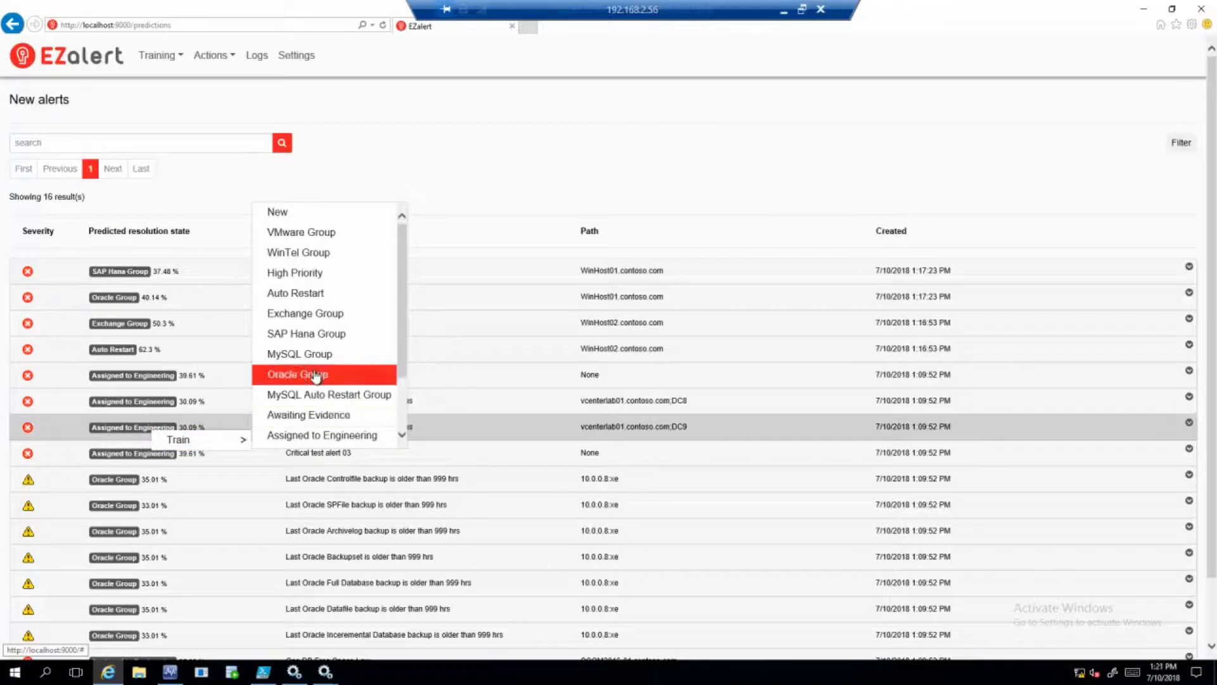
left_click(305, 237)
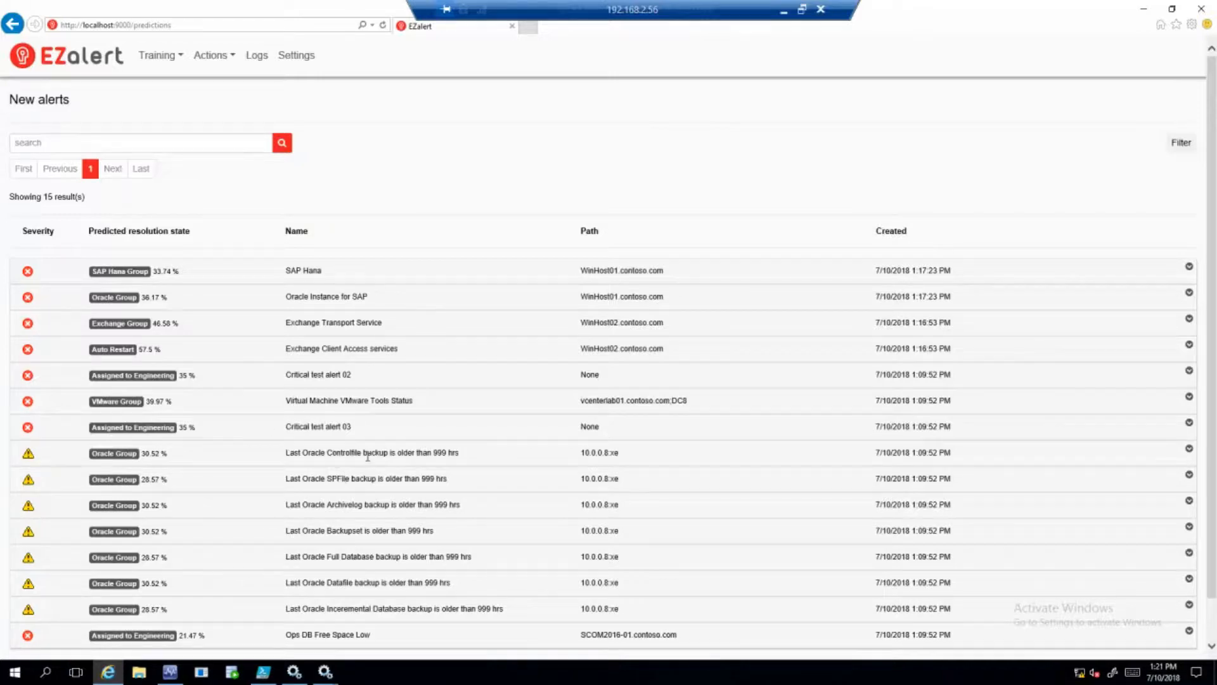
- Review the updated predictions for the new alerts and open the list of trained alerts
scroll(203, 440, "down", 1)
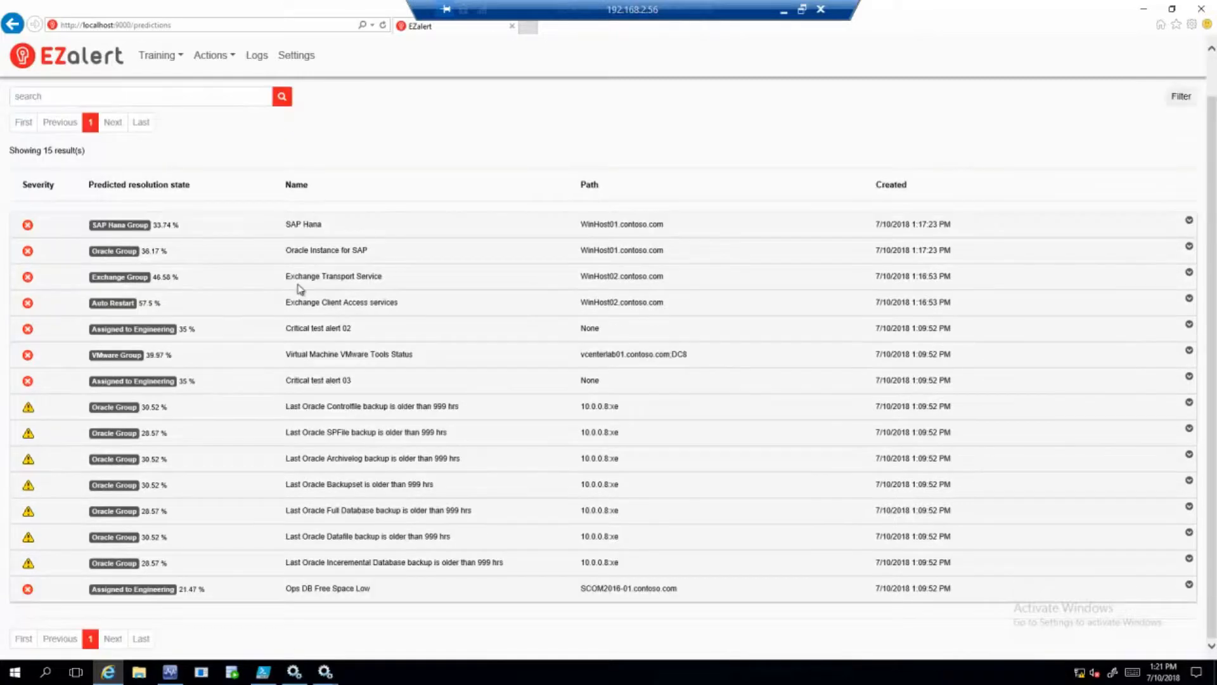
left_click(178, 57)
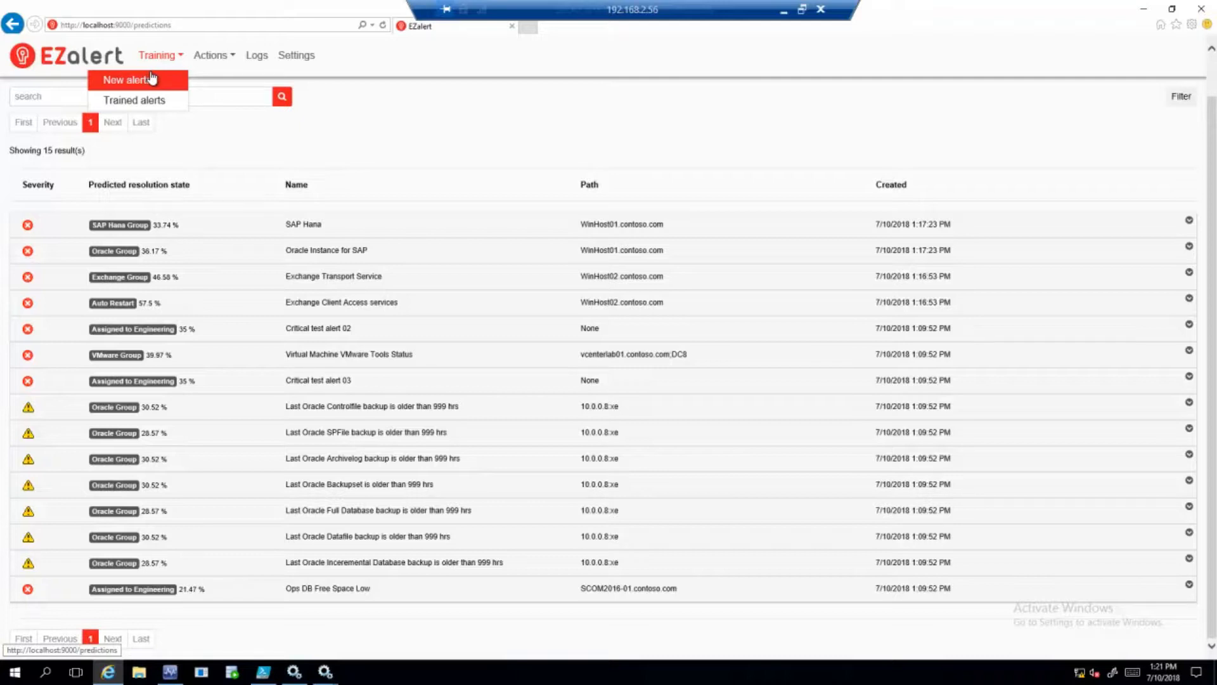
left_click(147, 101)
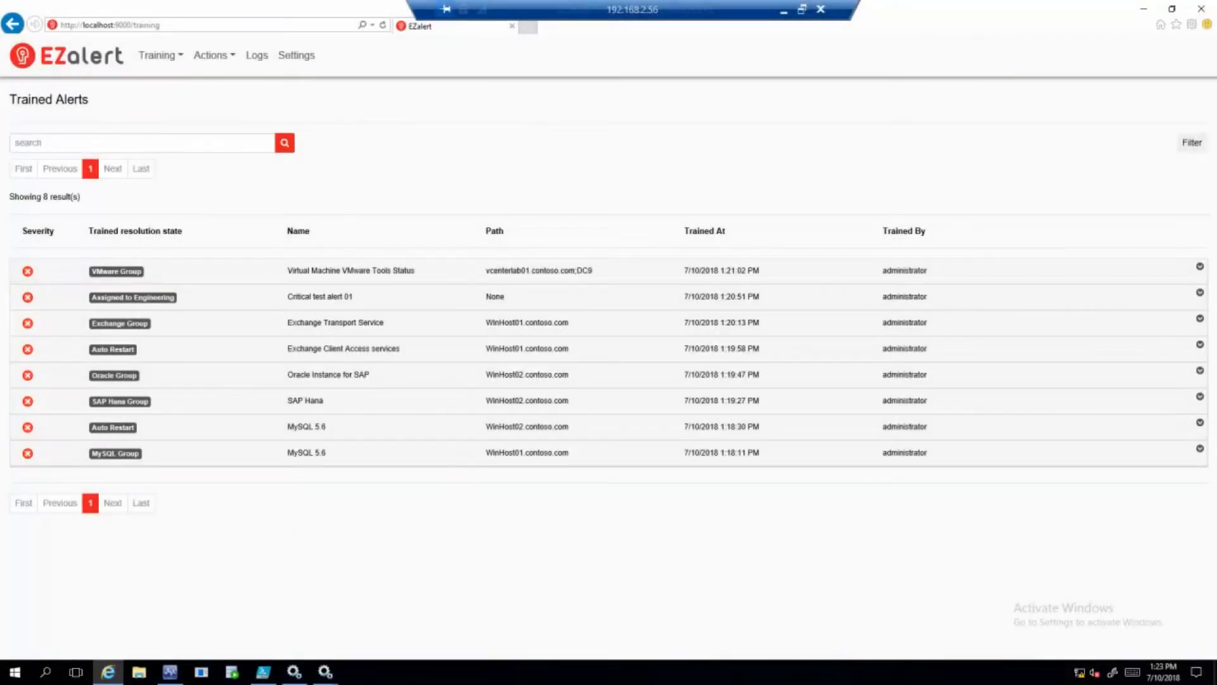
- Switch to Operations Manager, look at the administration settings, and return to the active alerts to check their resolution states
left_click(170, 672)
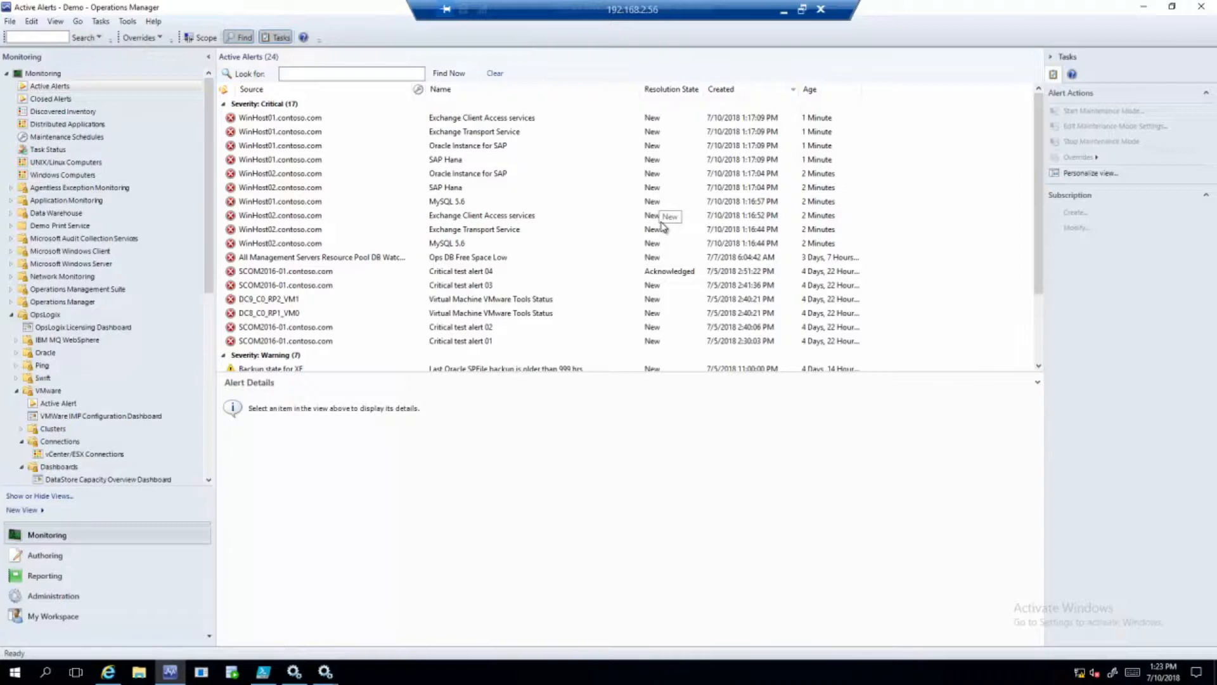
left_click(54, 599)
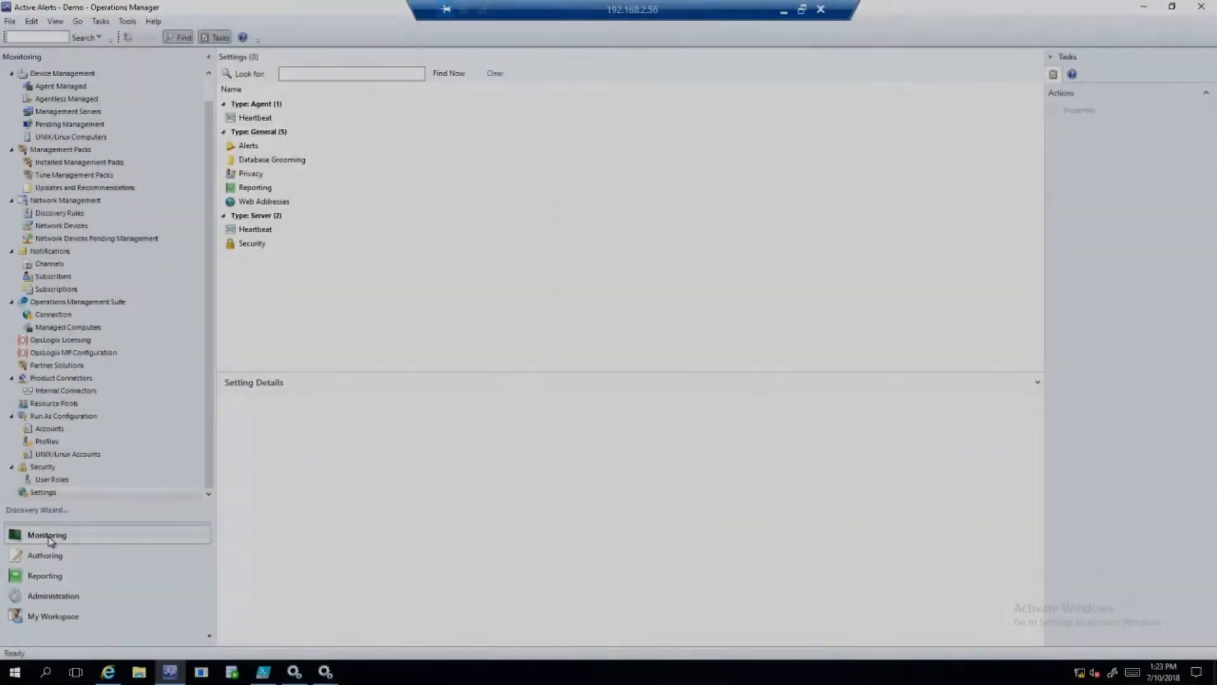
left_click(51, 537)
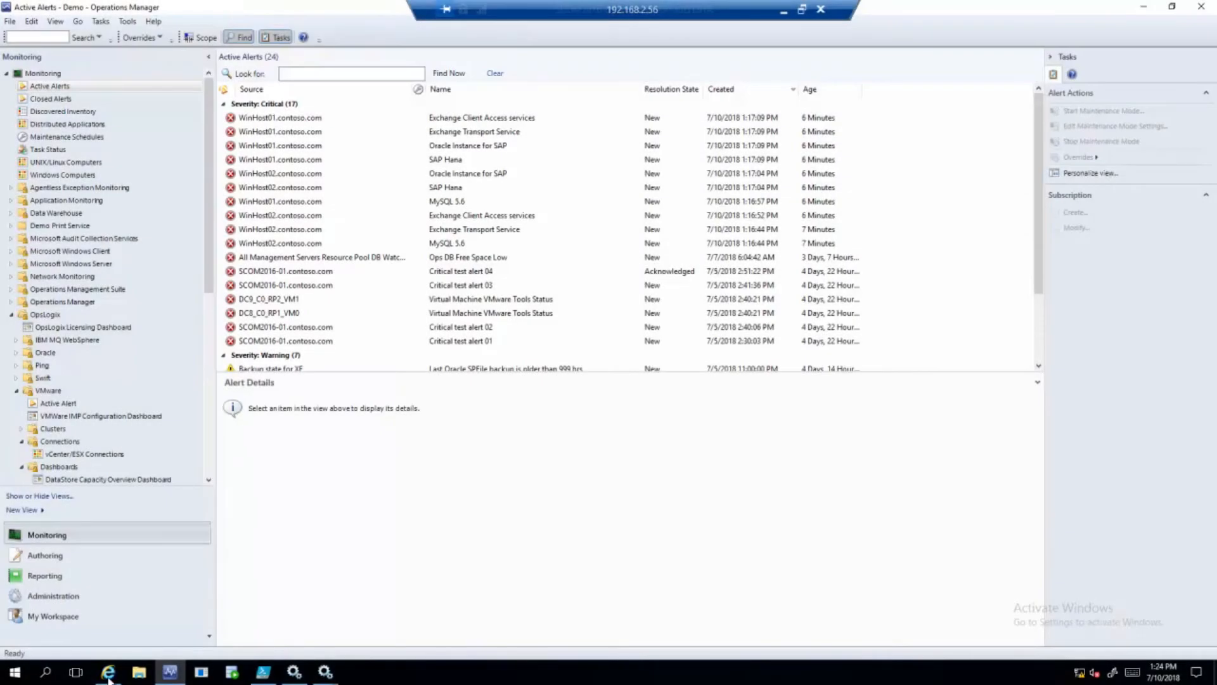
- Switch back to EZalert and start adding a new post action
left_click(107, 673)
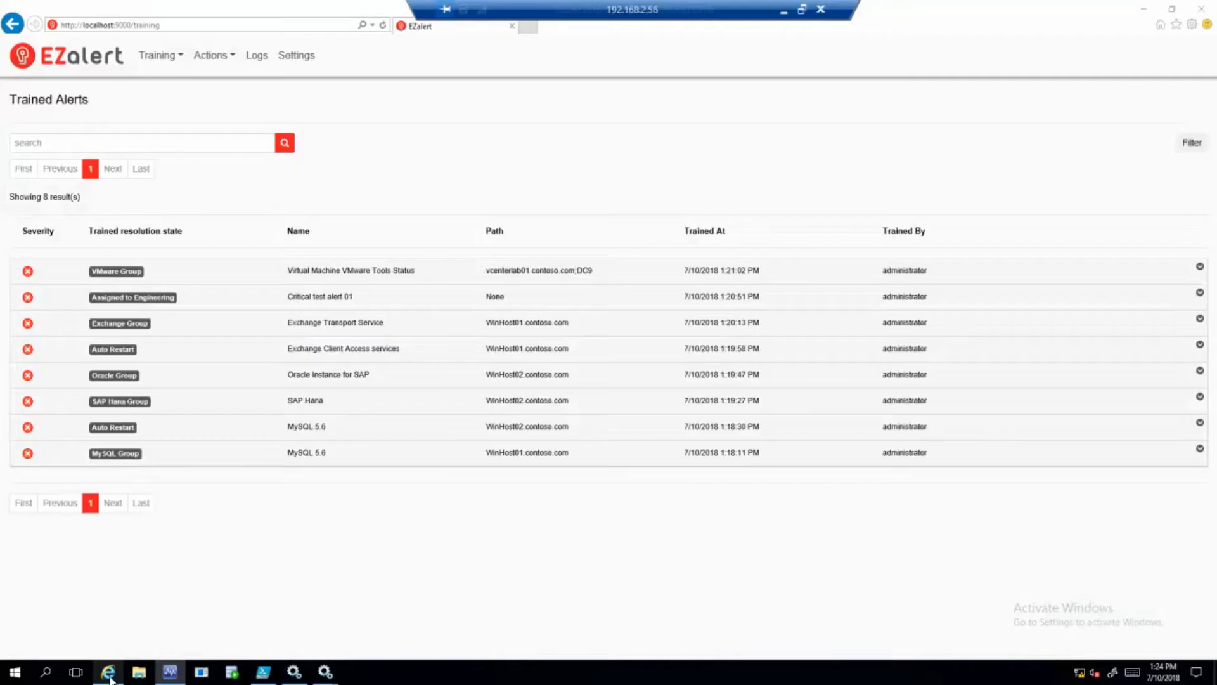
left_click(223, 59)
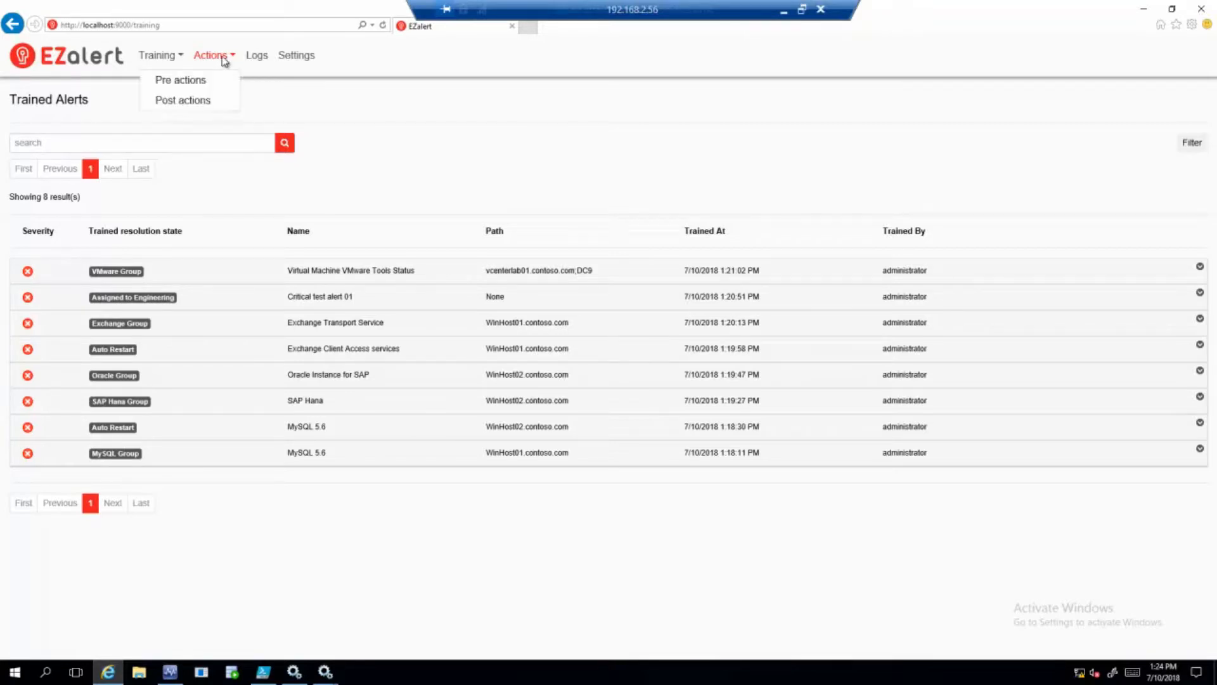
left_click(206, 101)
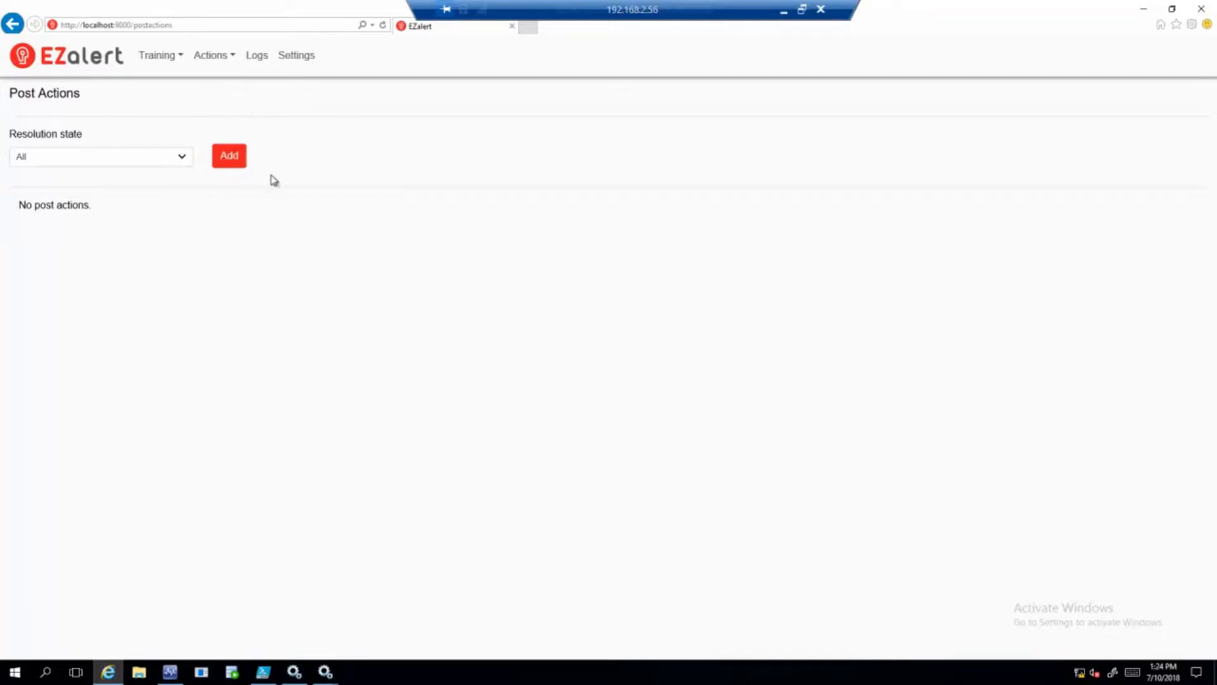
left_click(234, 162)
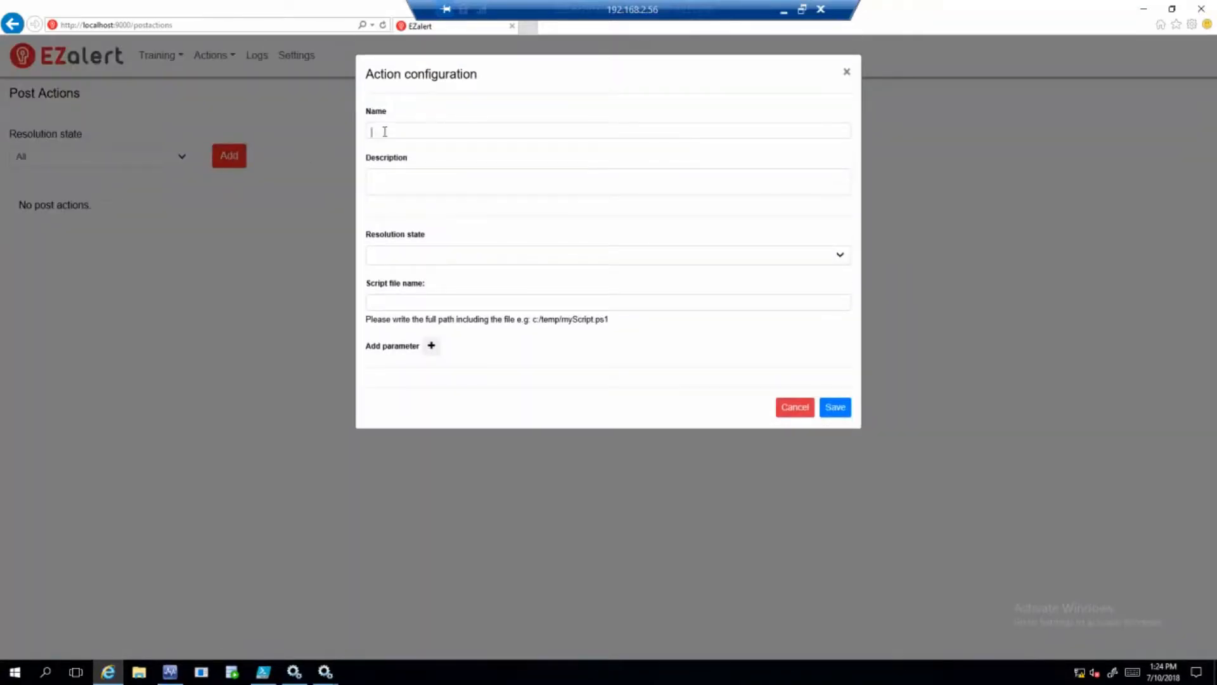
- Name the post action "Auto Restart Service" and describe it as "This action auto restarts a service"
left_click(412, 130)
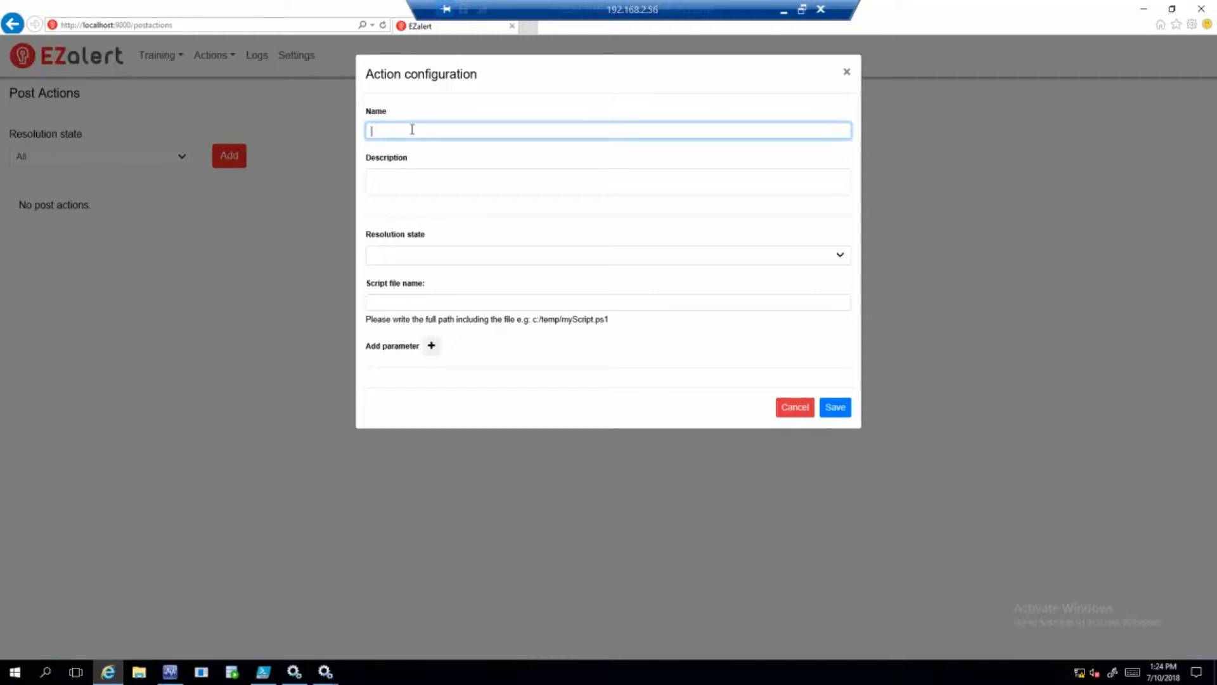
type("Auto Restart S")
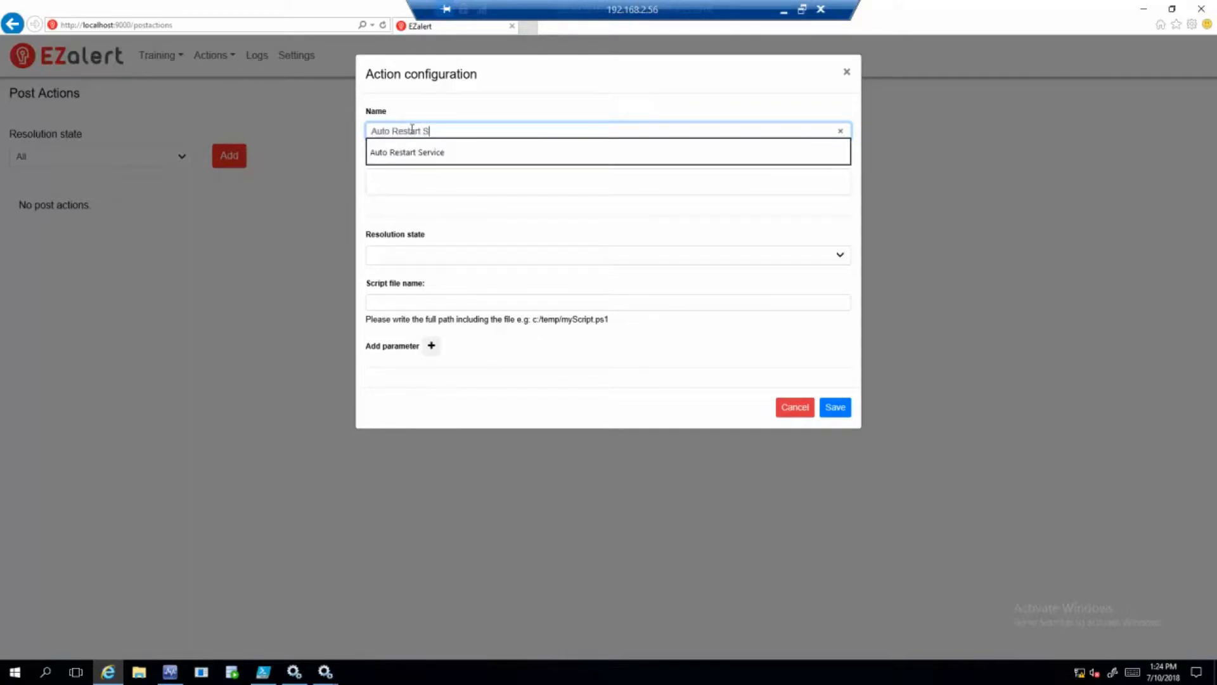
type("ervice")
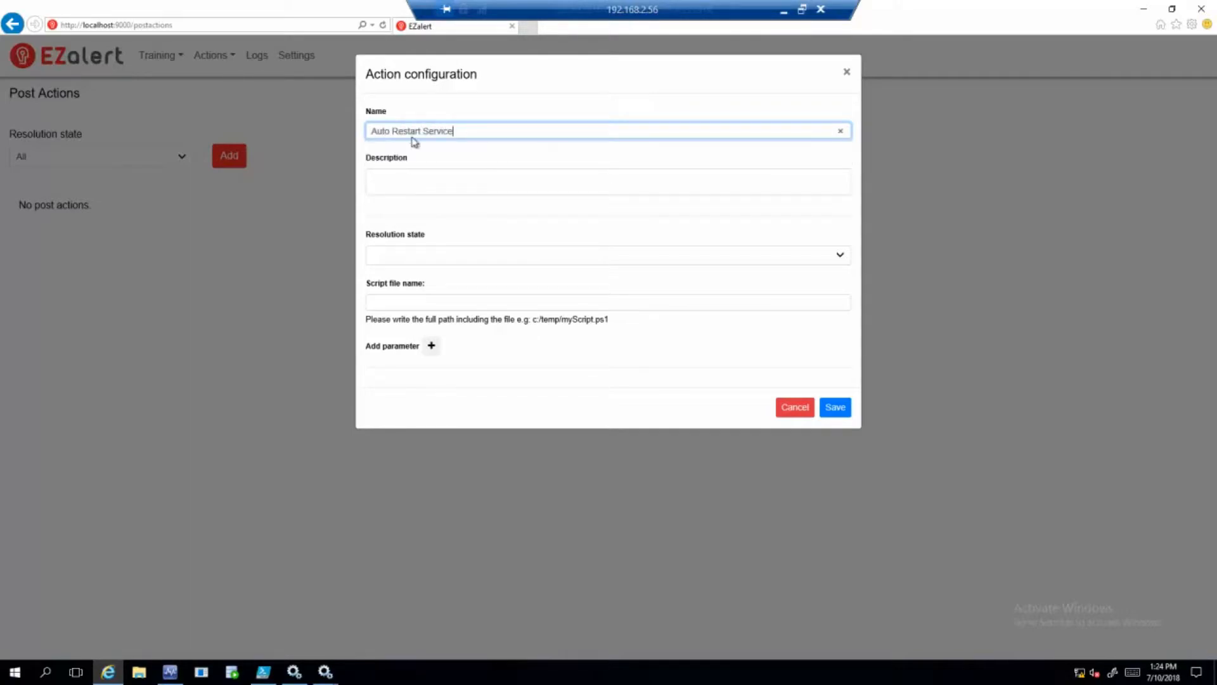
left_click(413, 178)
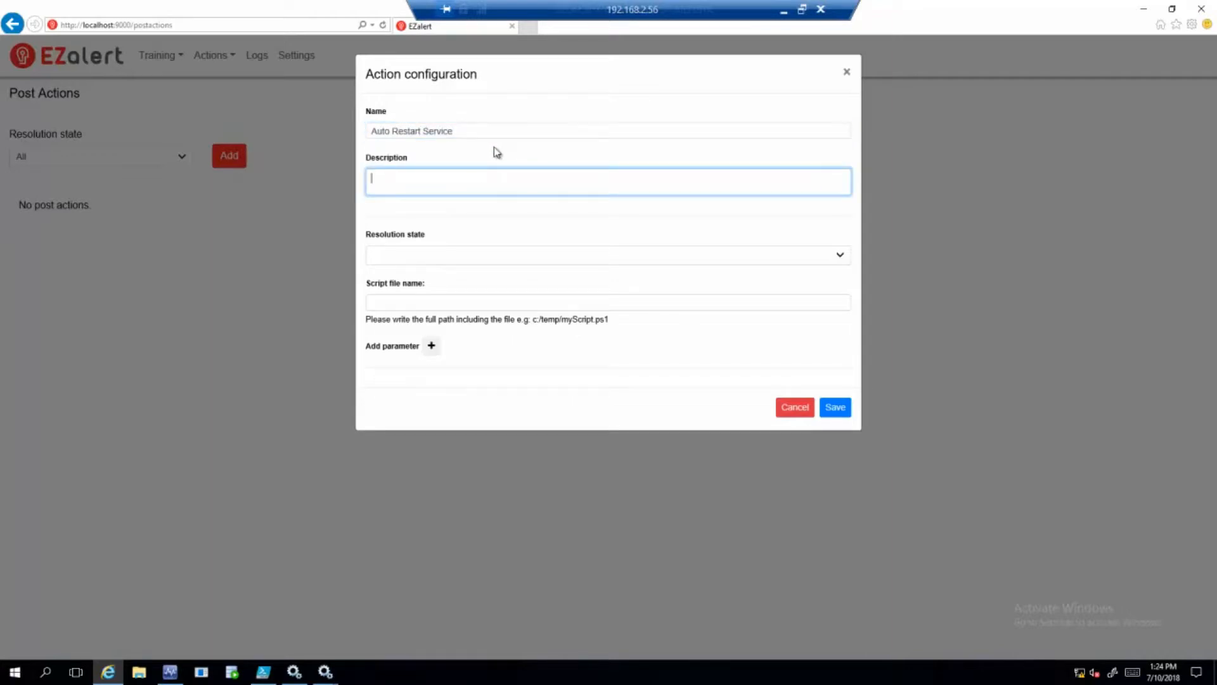
type("This action auto restarts a service")
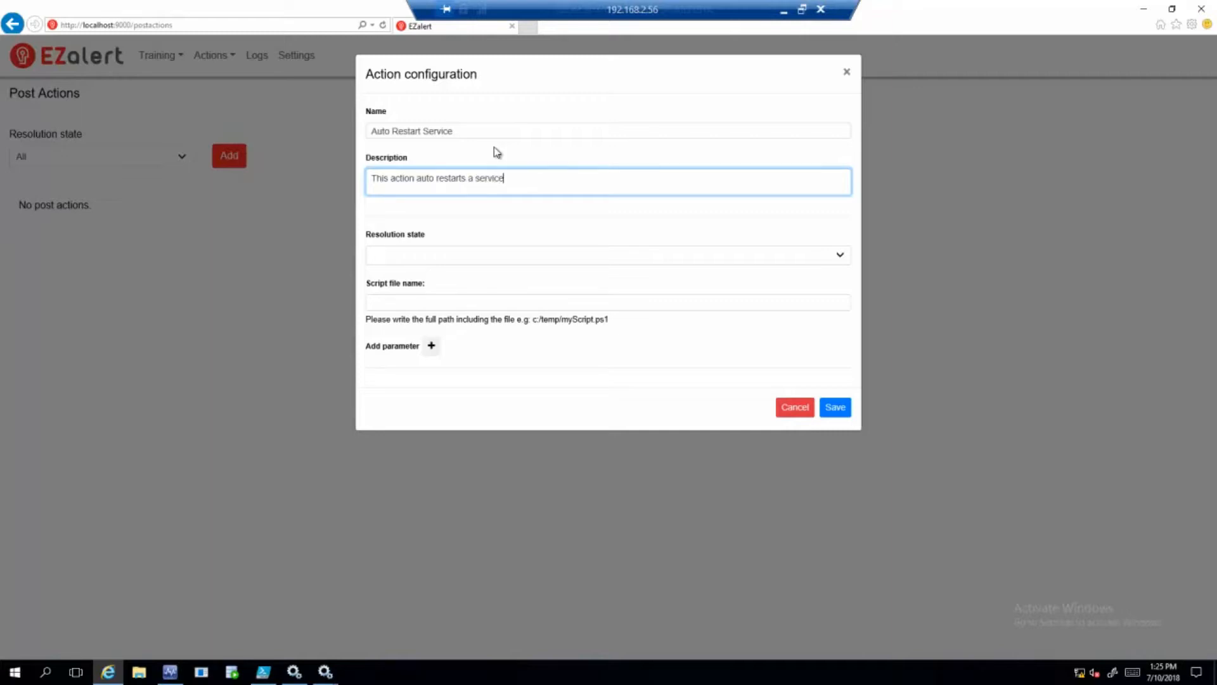
- Set the action's resolution state to Auto Restart and its script file to C:\Program Files\OpsLogix\EZalert\Action Scripts\StartWindowsService.ps1
left_click(840, 255)
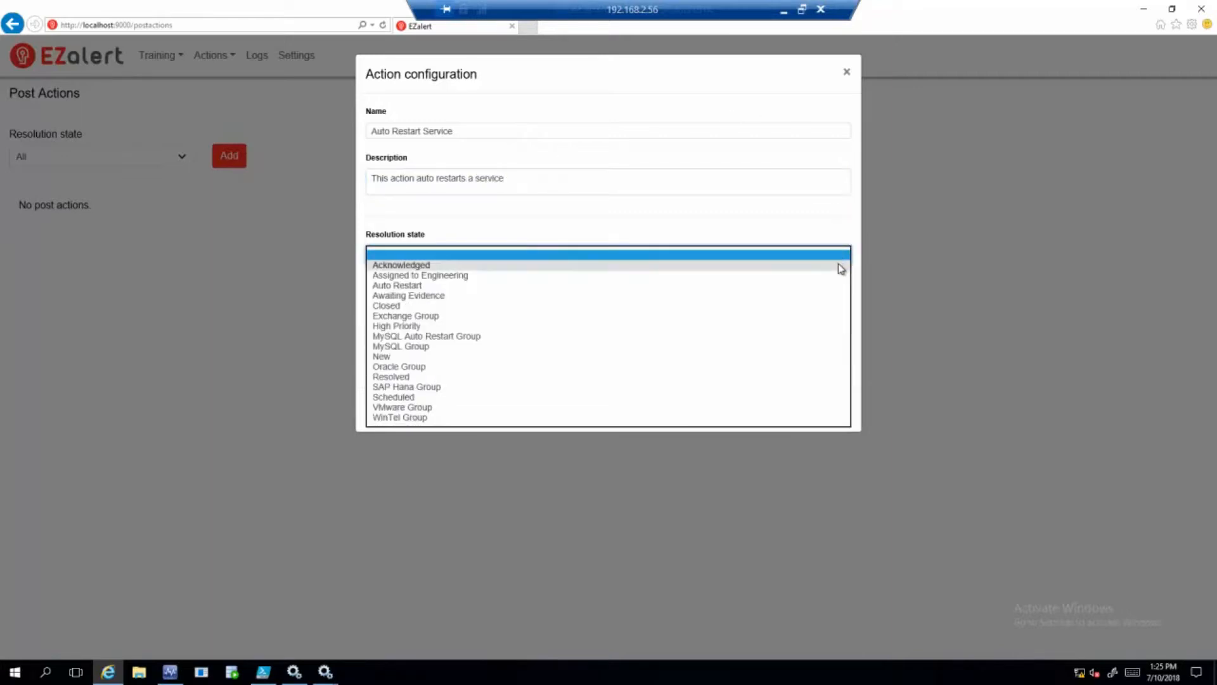
left_click(797, 286)
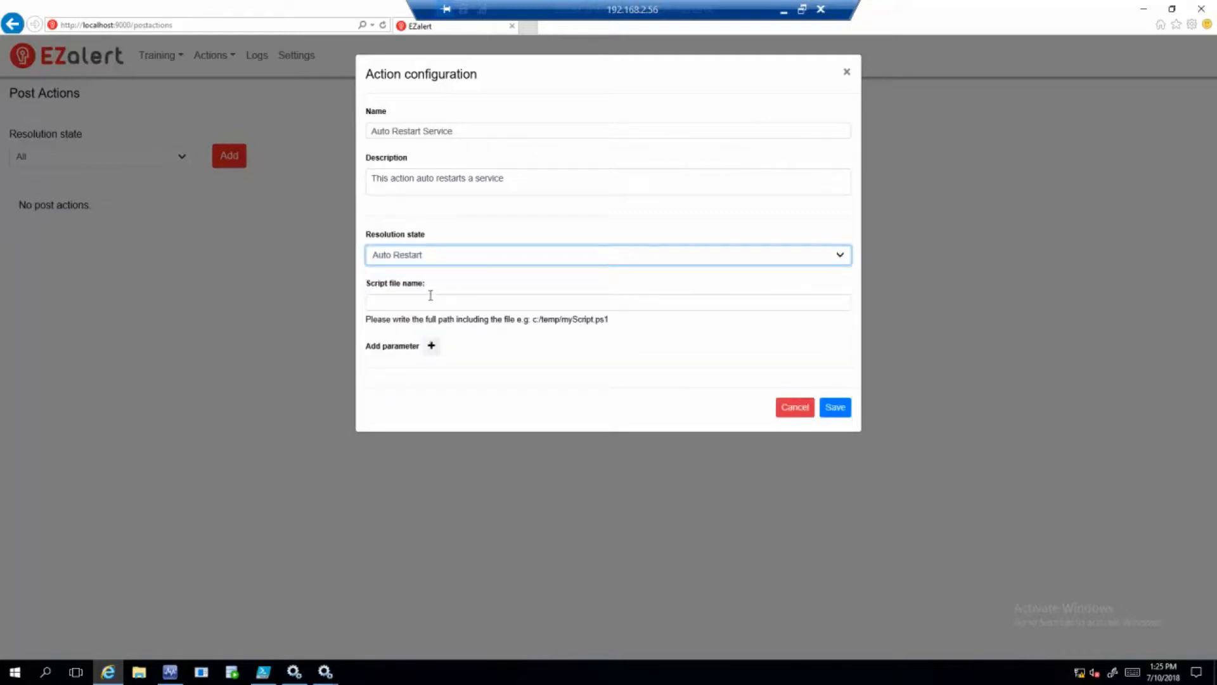
left_click(419, 300)
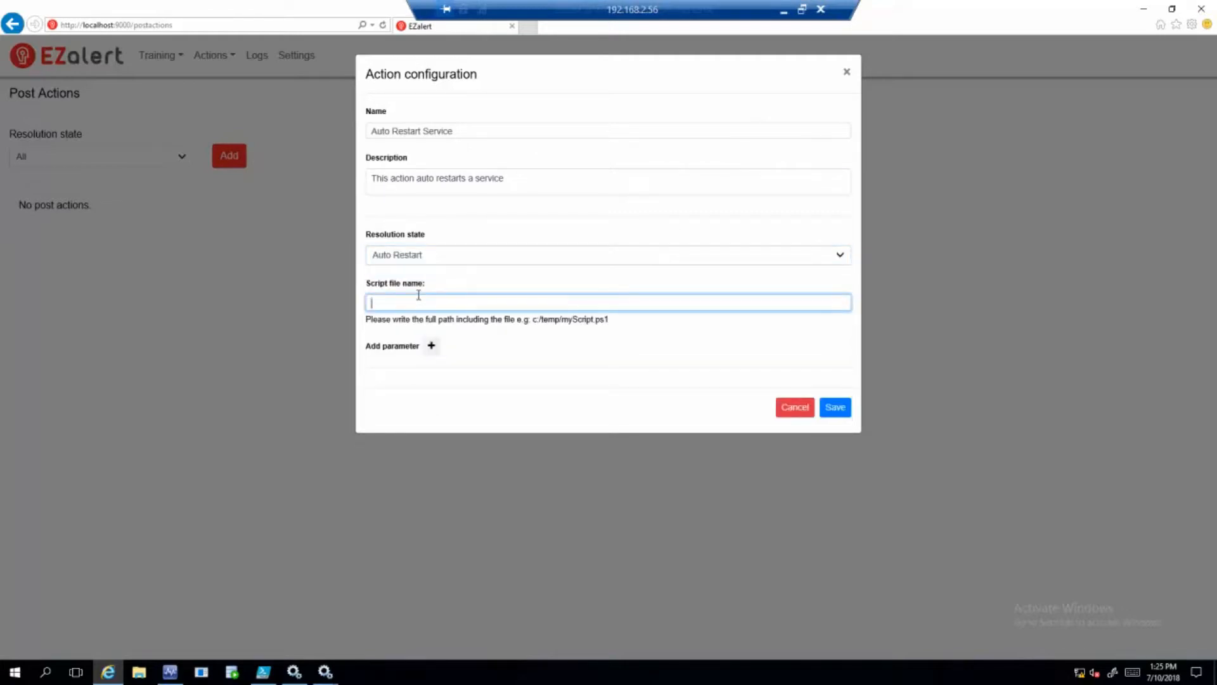
type("c")
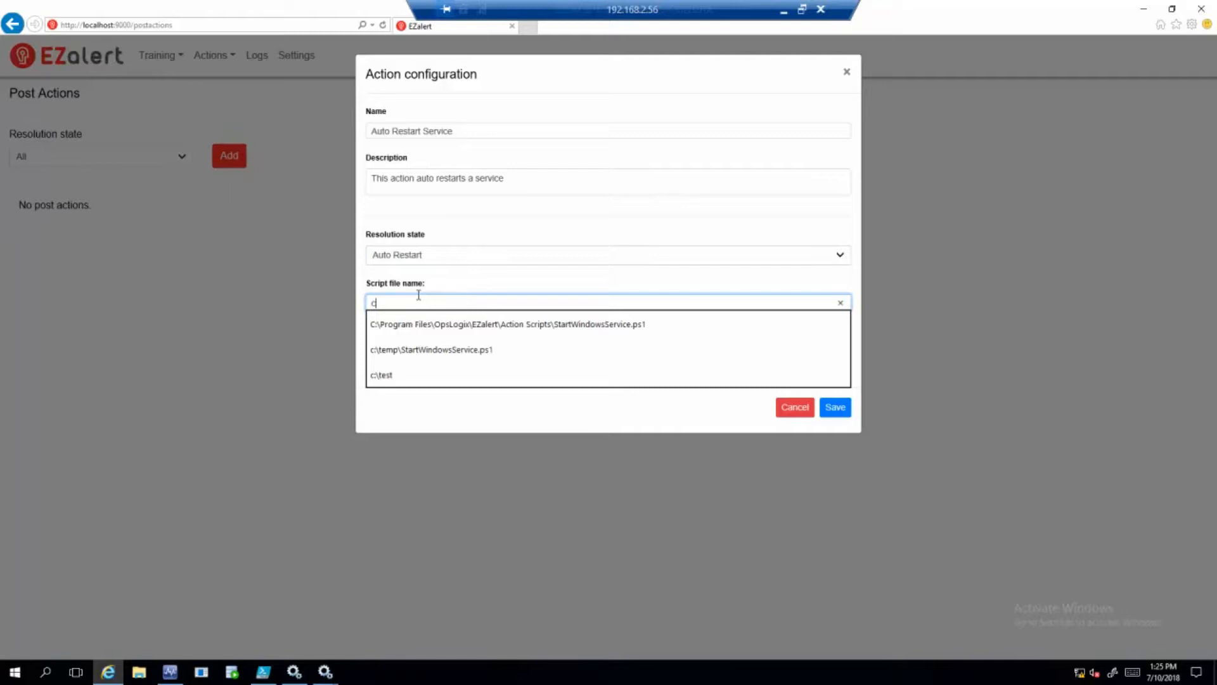
left_click(593, 327)
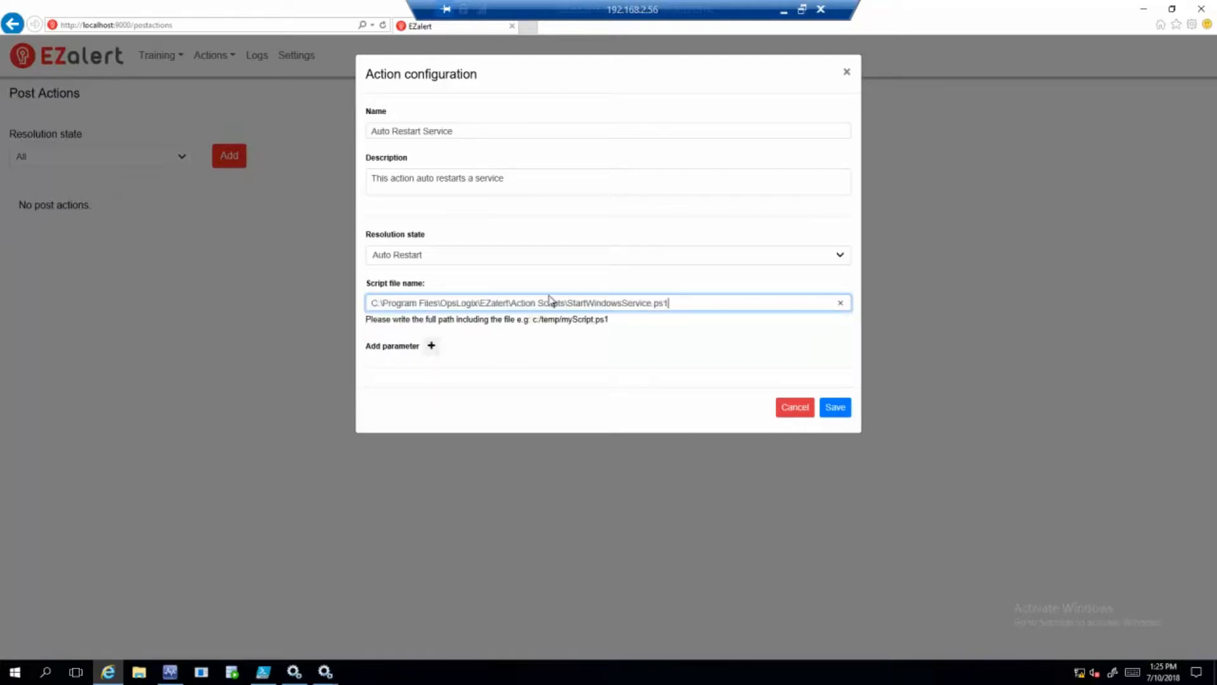
- Switch to File Explorer and browse to the folder C:\Program Files\OpsLogix\EZalert\Action Scripts
left_click(146, 676)
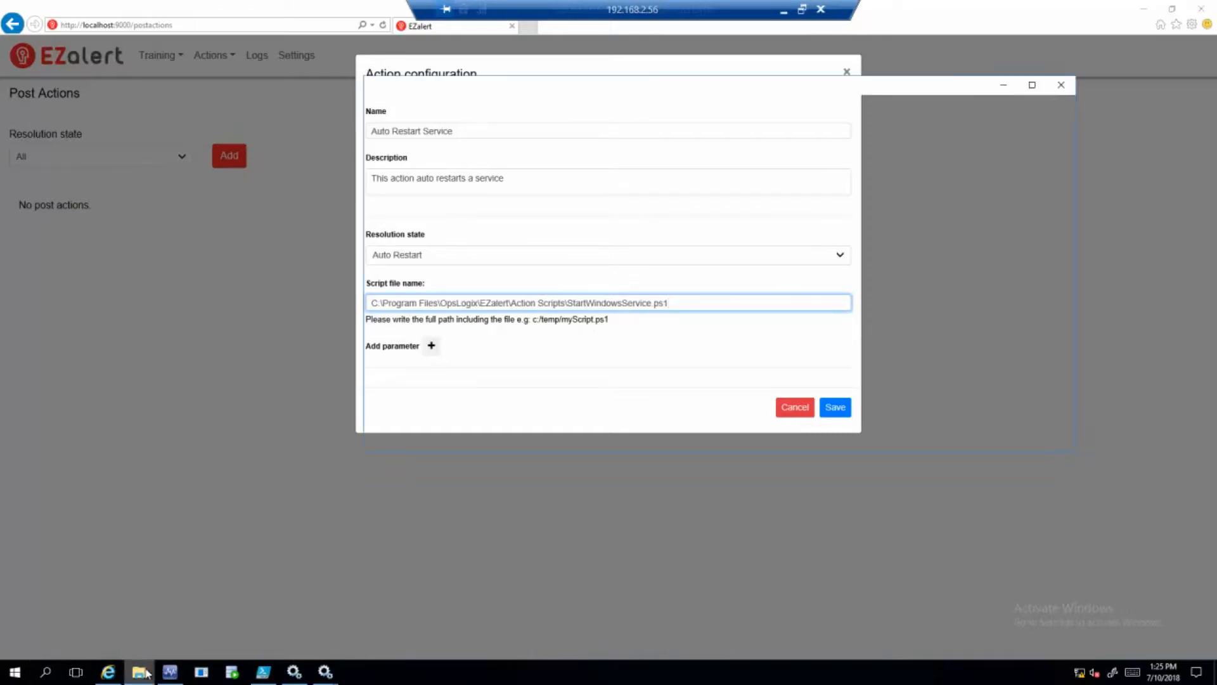
left_click(409, 278)
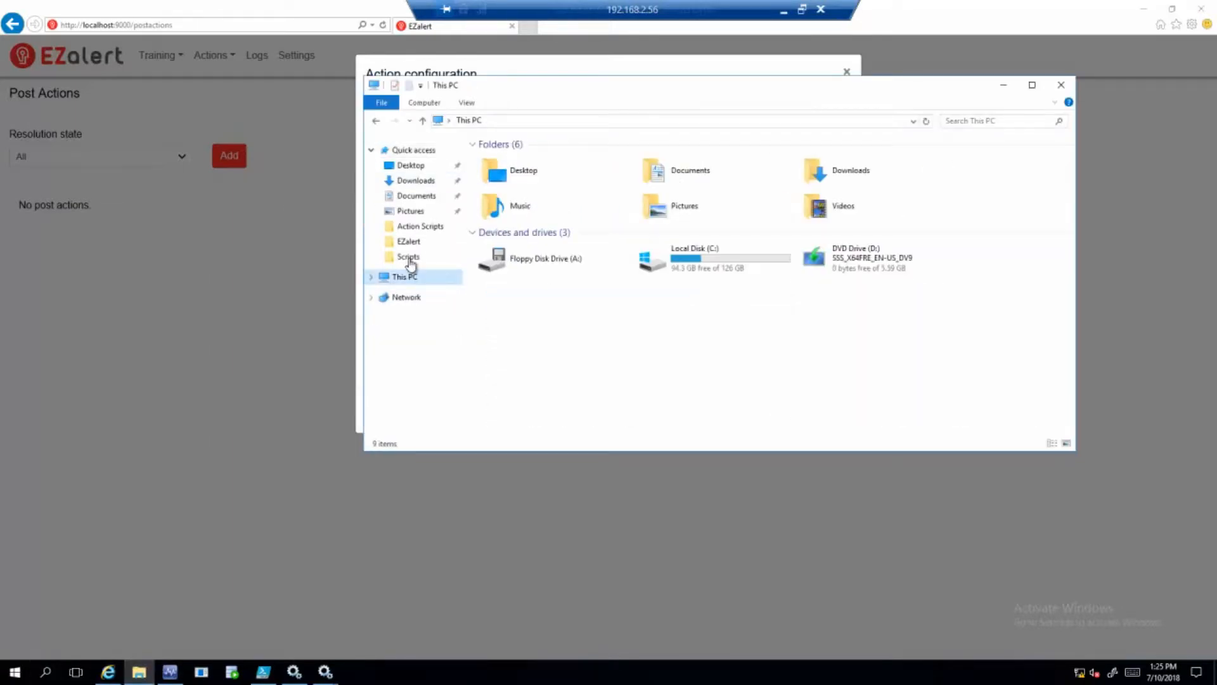
double_click(698, 265)
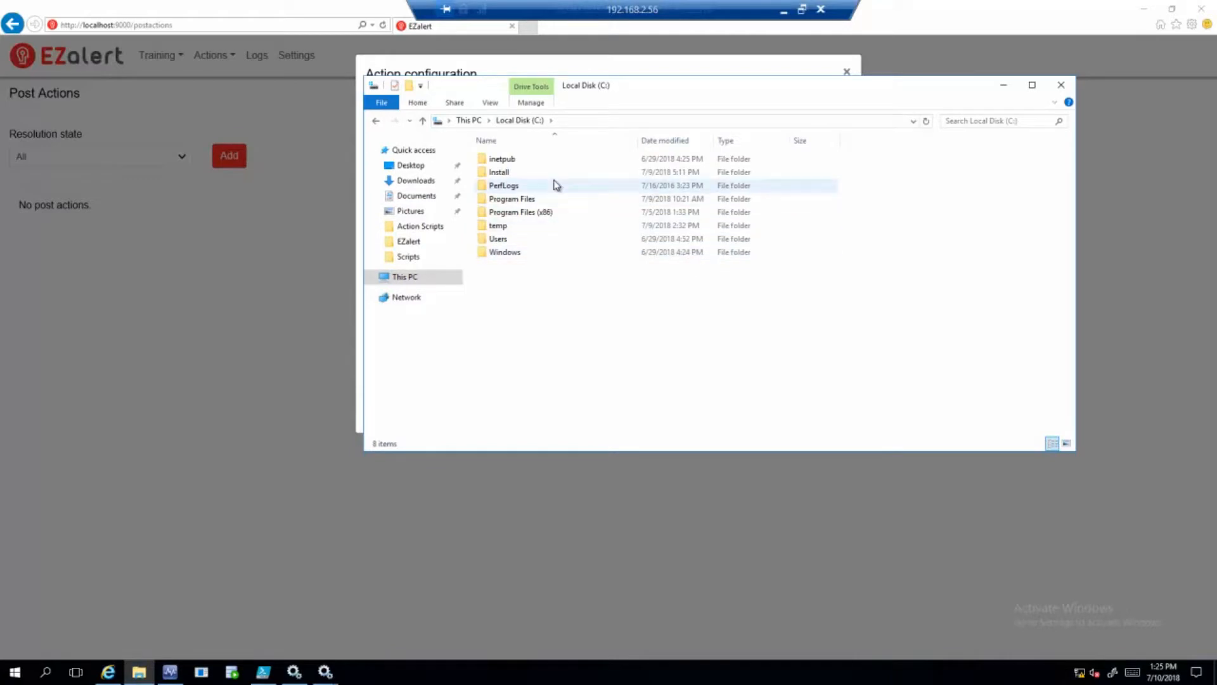
double_click(532, 199)
left_click(527, 293)
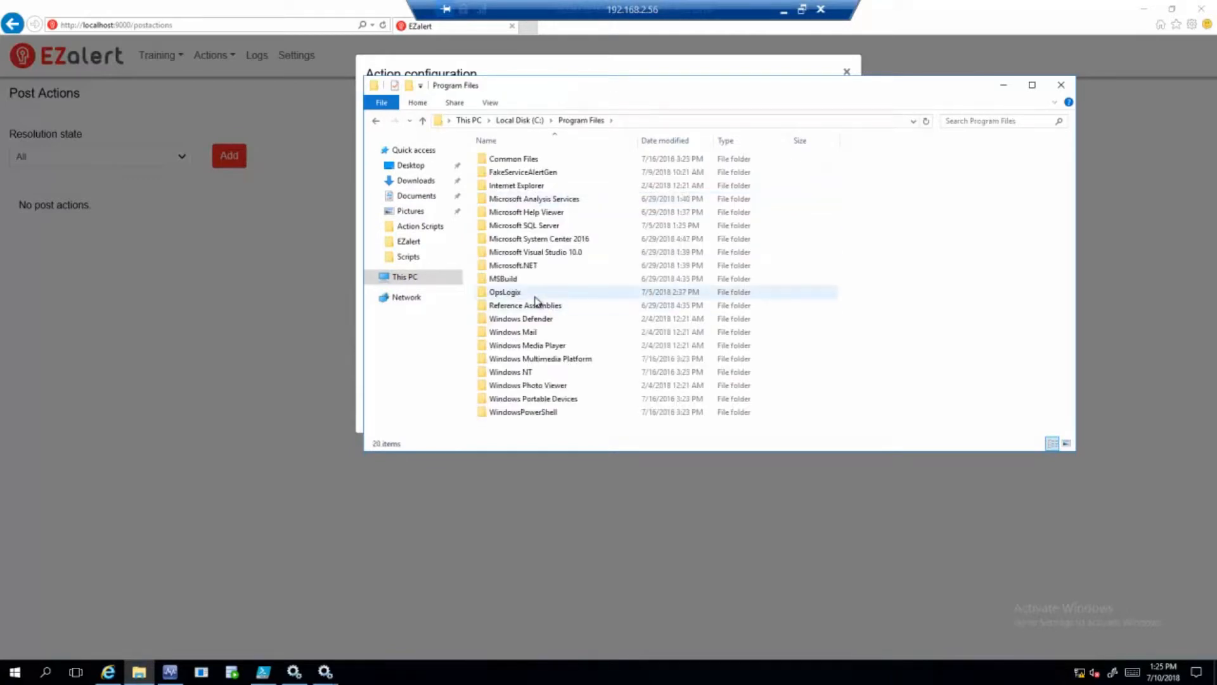
double_click(527, 293)
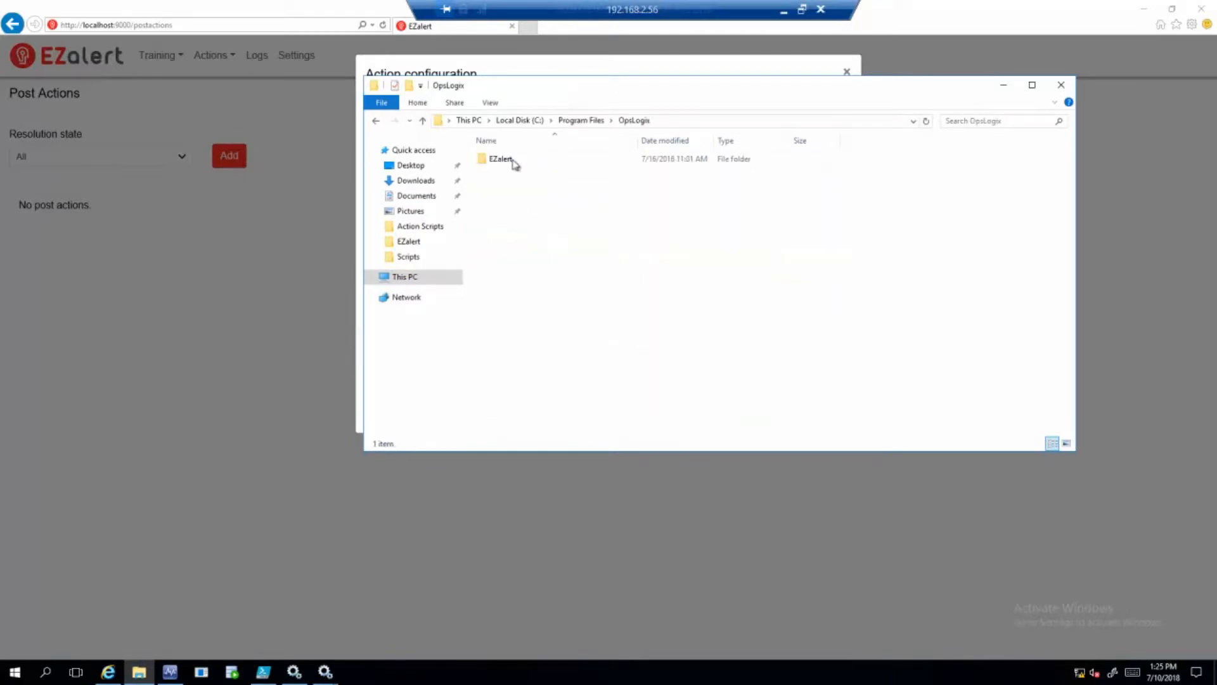
double_click(507, 161)
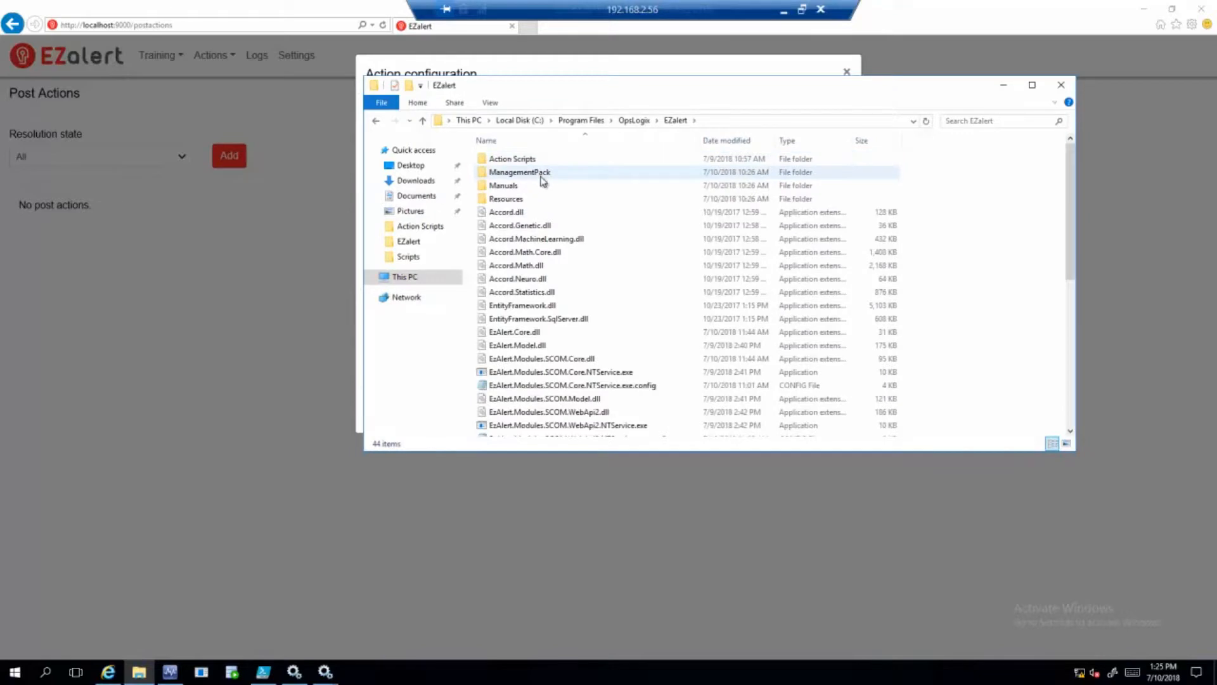
double_click(508, 161)
- Open StartWindowsService.ps1 for editing in PowerShell ISE and examine the parameters it declares
right_click(502, 165)
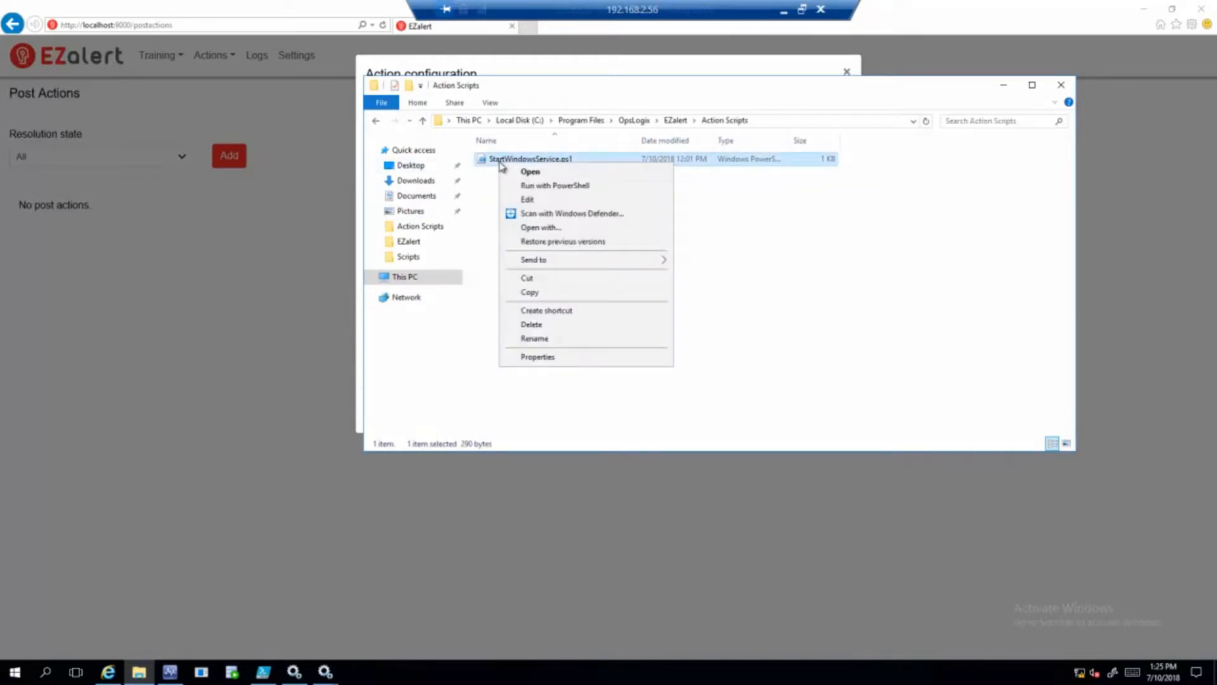
left_click(527, 199)
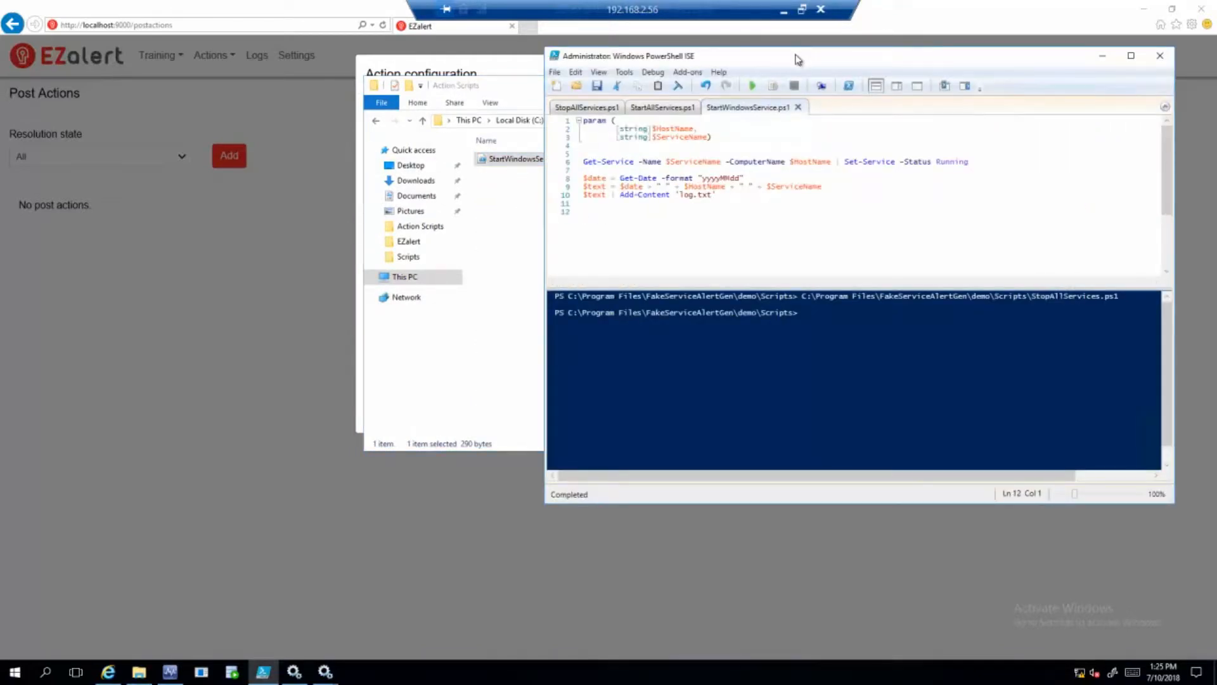
left_click_drag(798, 60, 657, 90)
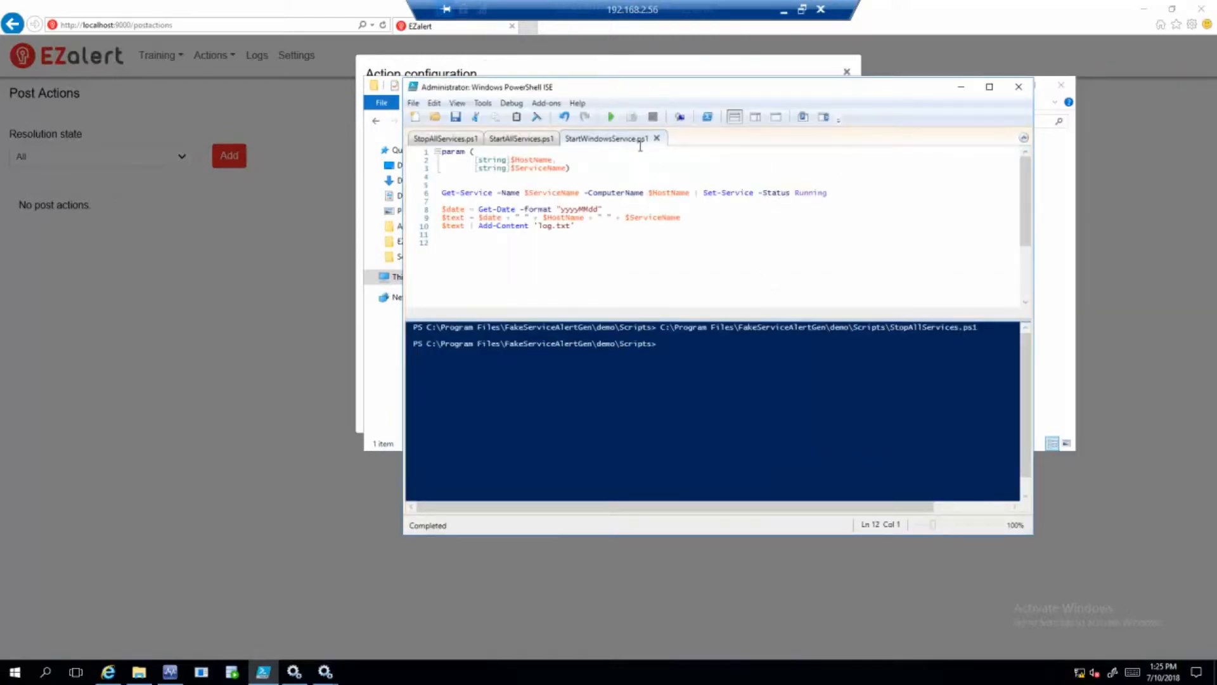
left_click_drag(552, 160, 525, 175)
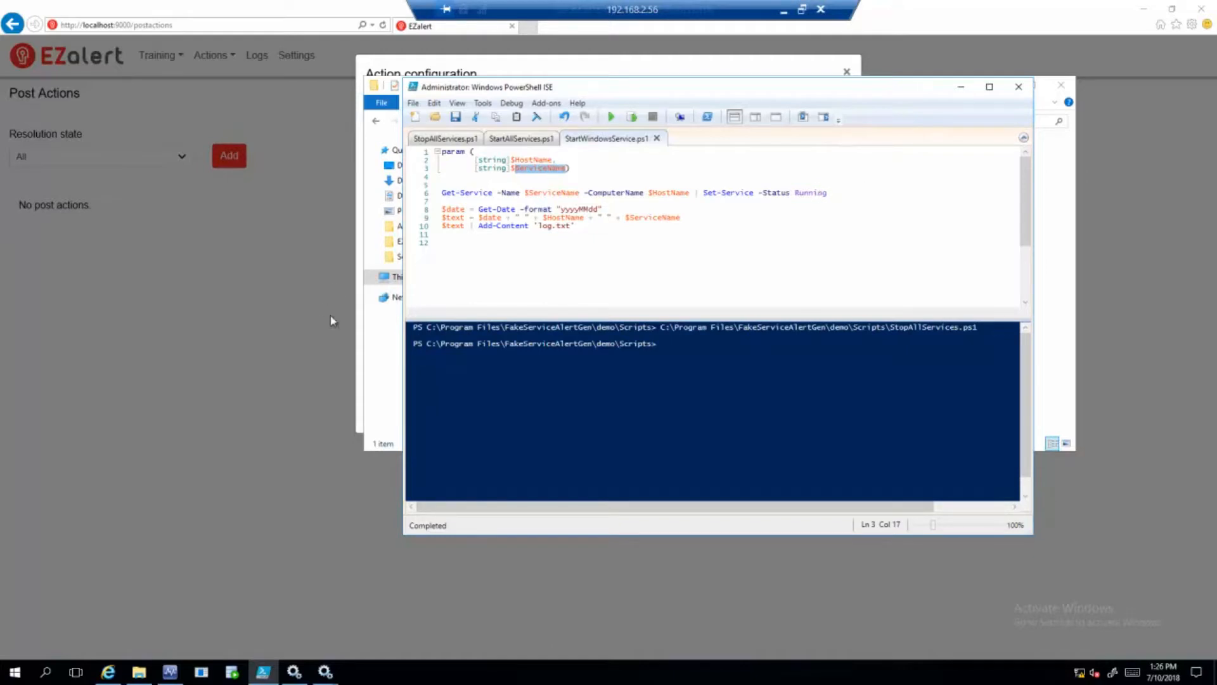
left_click(961, 88)
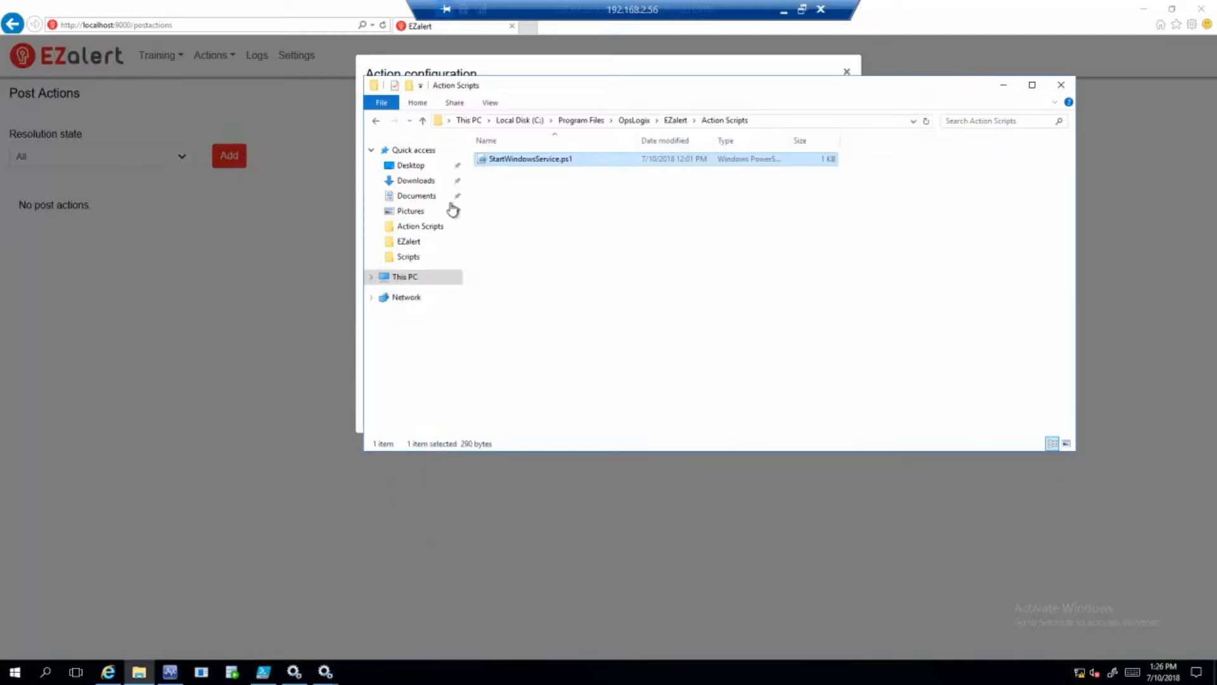
- Return to EZalert and add a script parameter named HostName, copying the name from the StartWindowsService.ps1 script
left_click(110, 671)
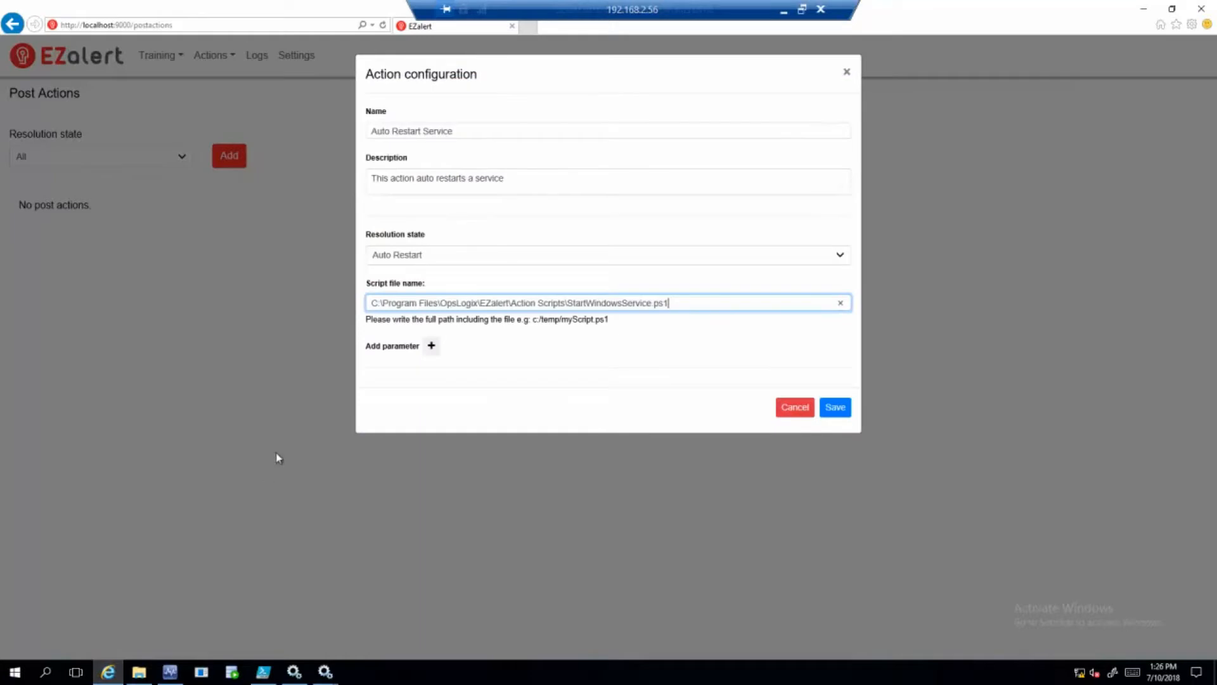
left_click(432, 346)
left_click(433, 346)
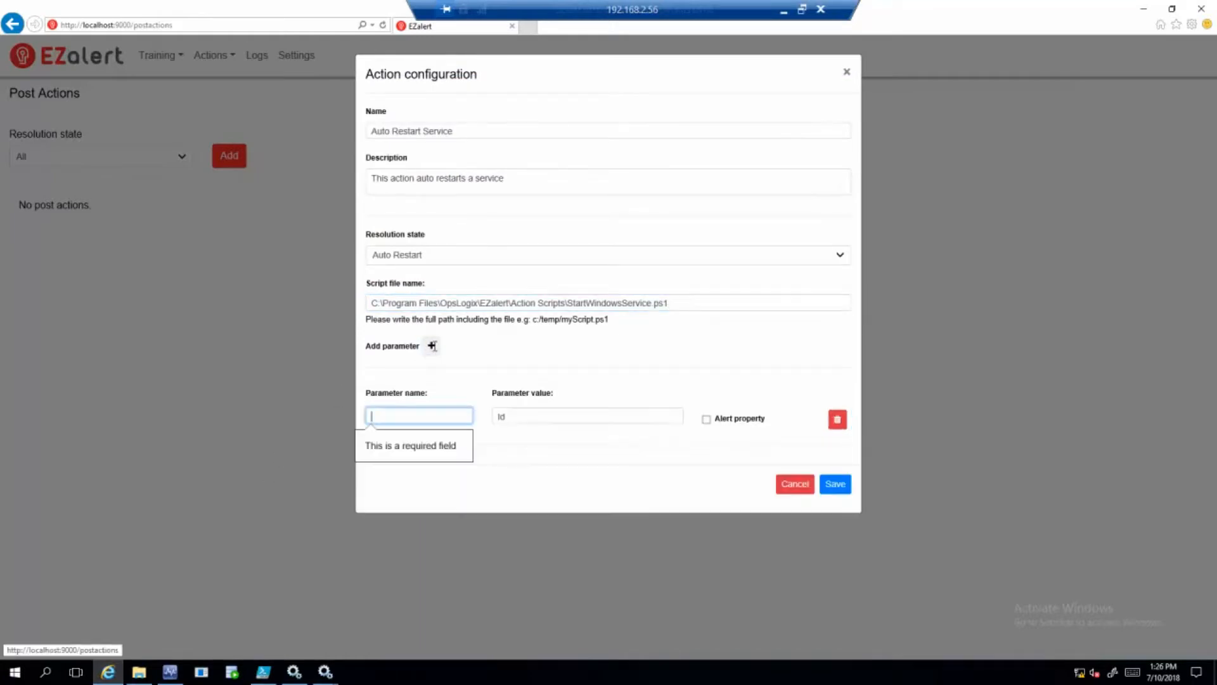
left_click(263, 673)
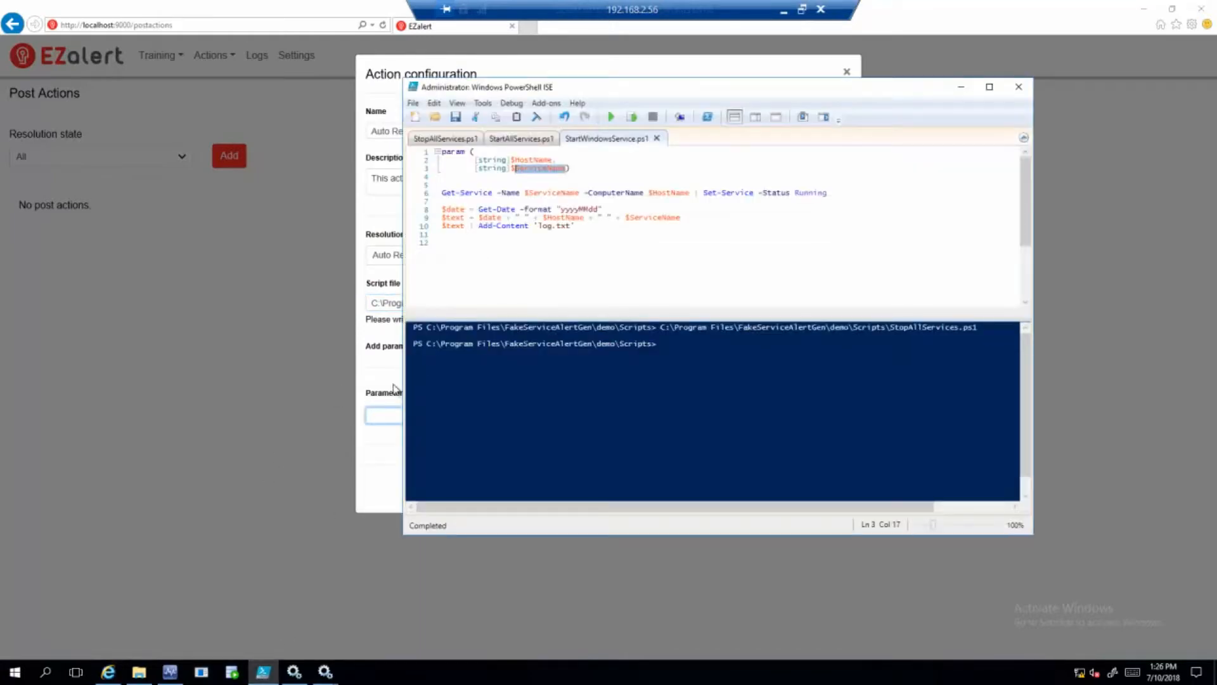
left_click_drag(553, 159, 514, 160)
key("ctrl+c")
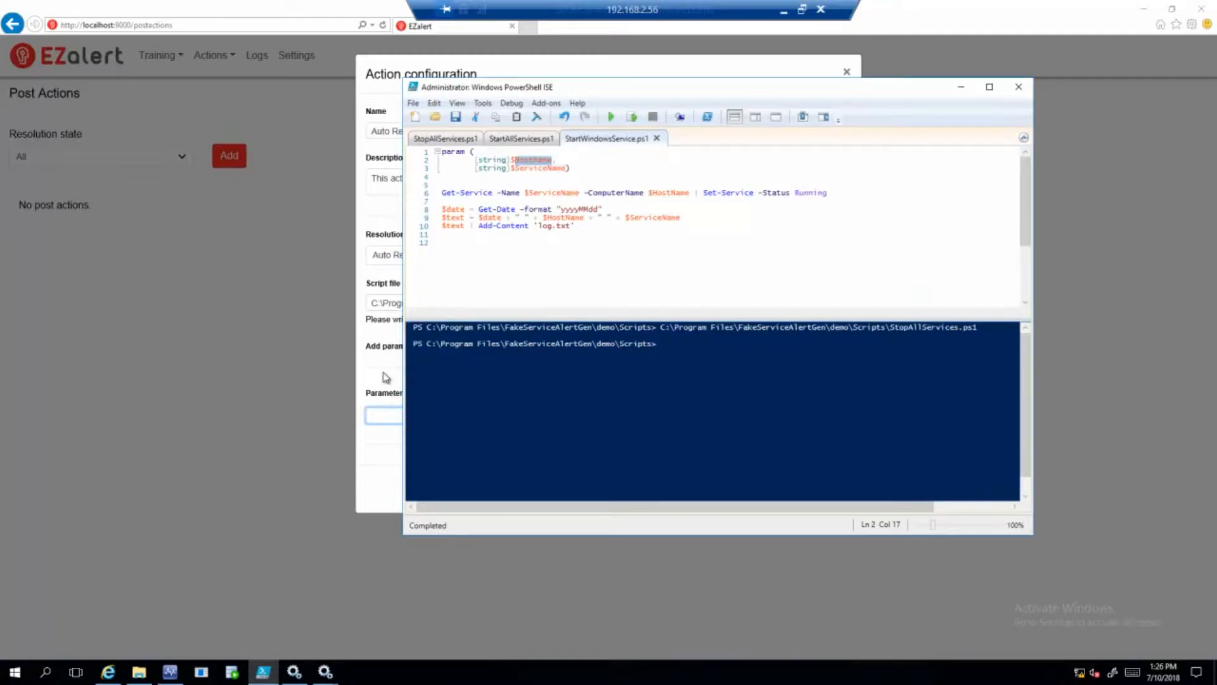
left_click(385, 416)
key("ctrl+v")
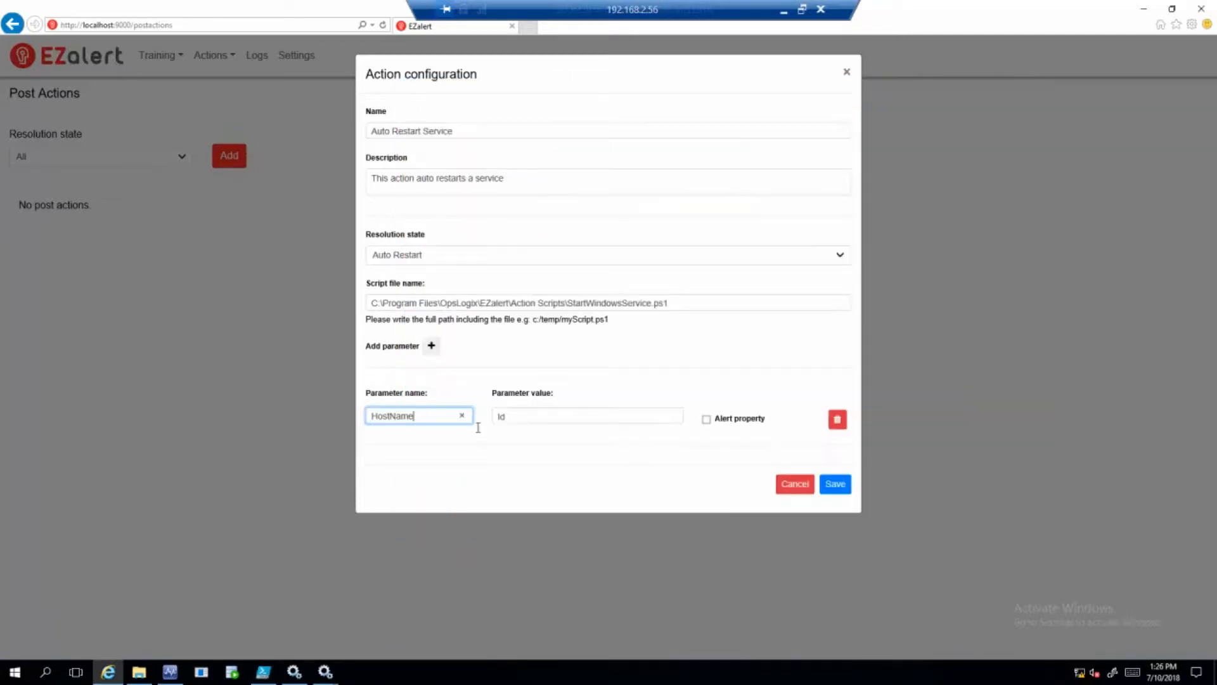
- Make the HostName parameter an alert property and set its value to PrincipalName
left_click(706, 421)
left_click(670, 419)
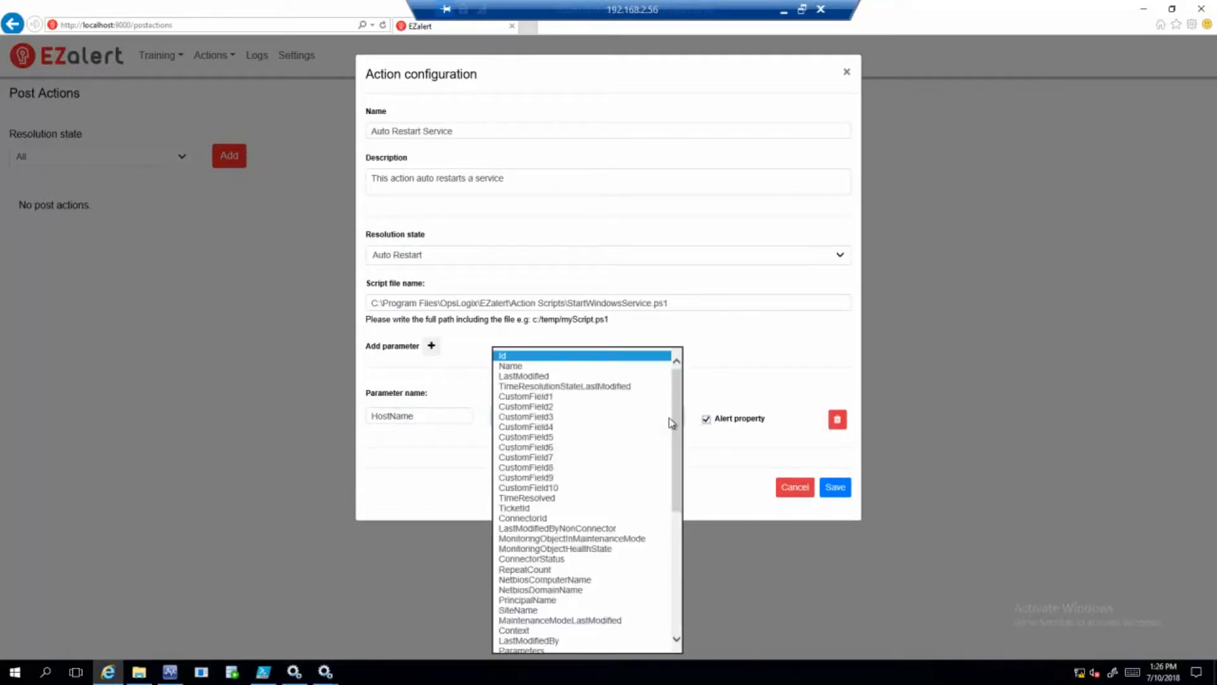
scroll(622, 455, "down", 1)
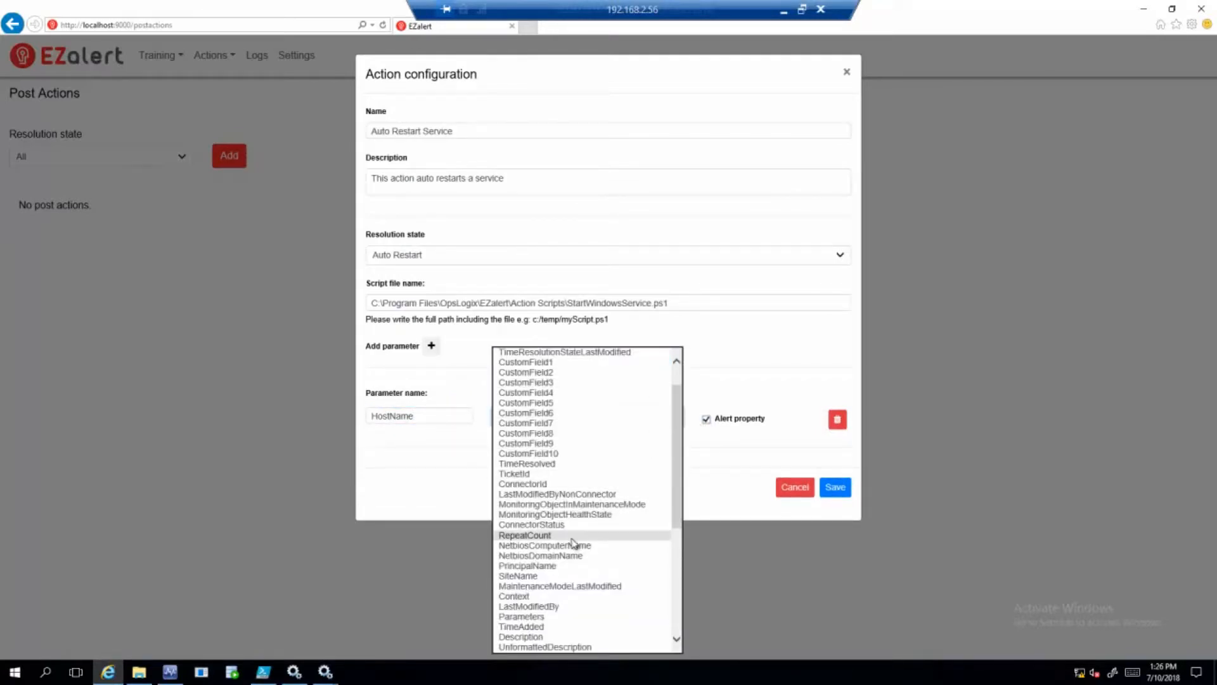
left_click(529, 563)
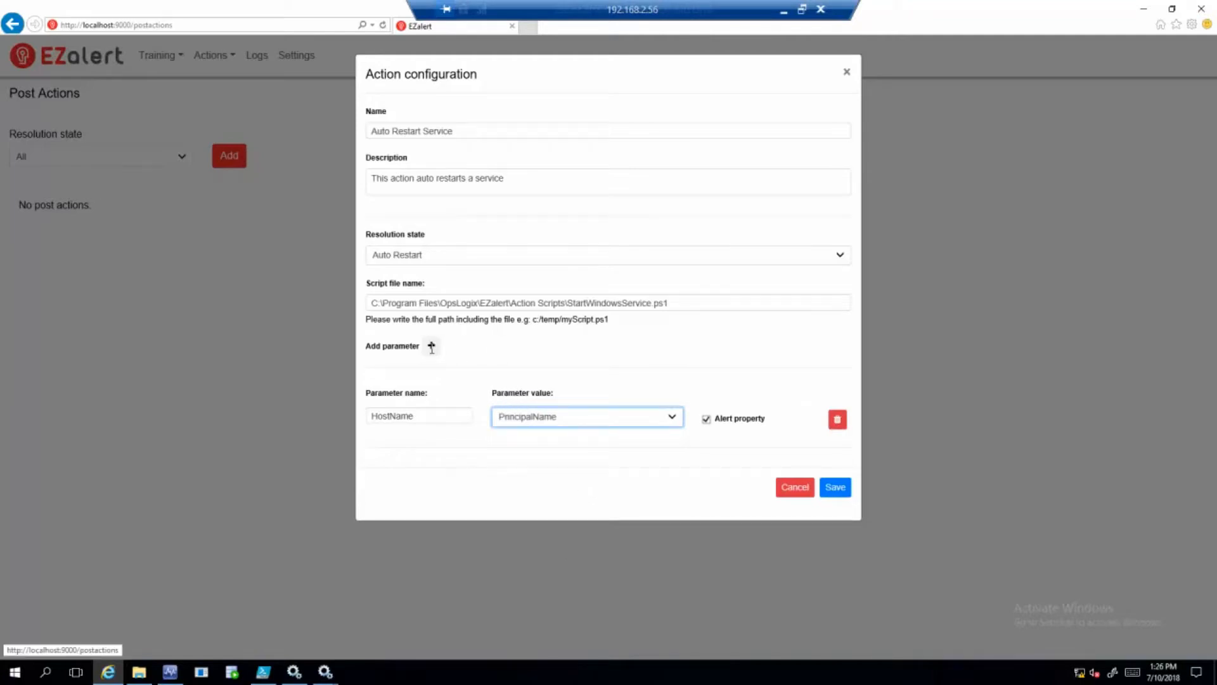
- Add a second script parameter named ServiceName, copying the name from the script in PowerShell ISE
left_click(431, 346)
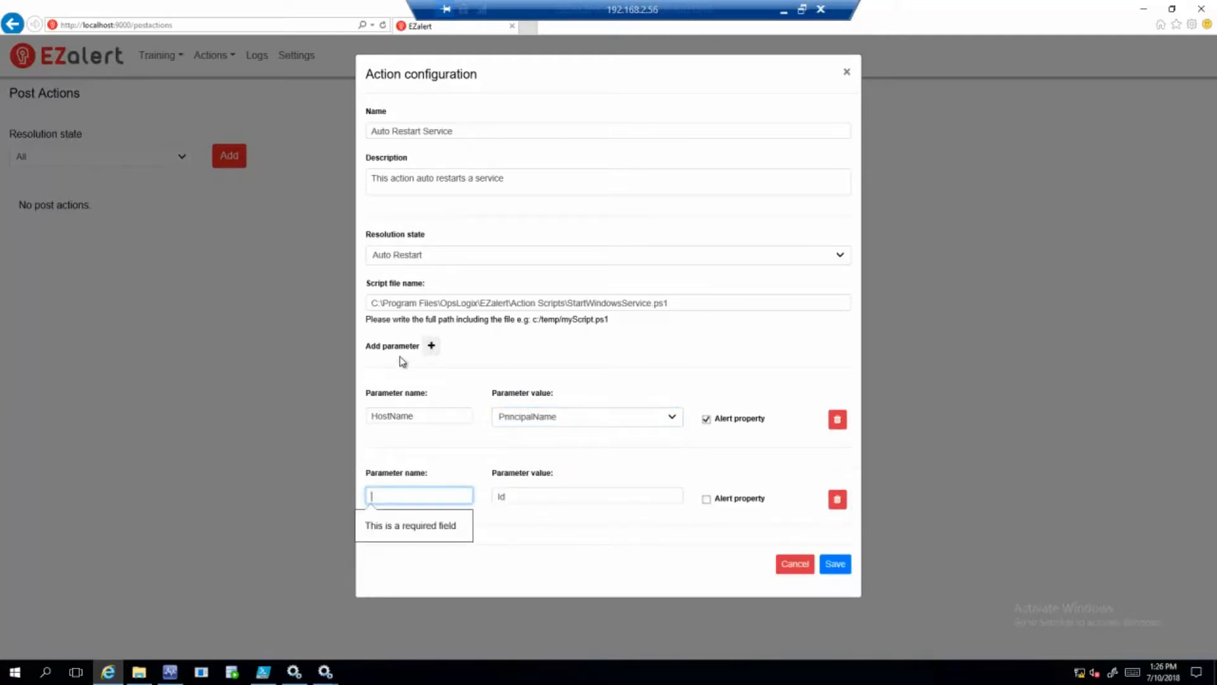
left_click(264, 671)
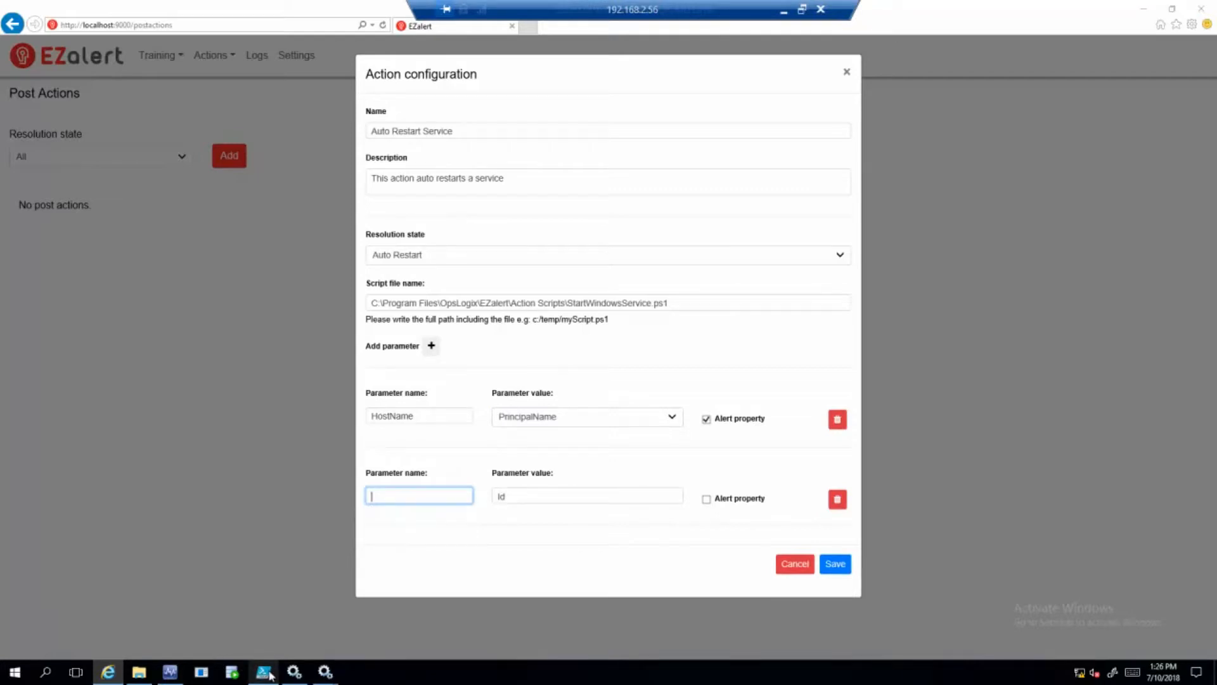
left_click_drag(568, 169, 516, 168)
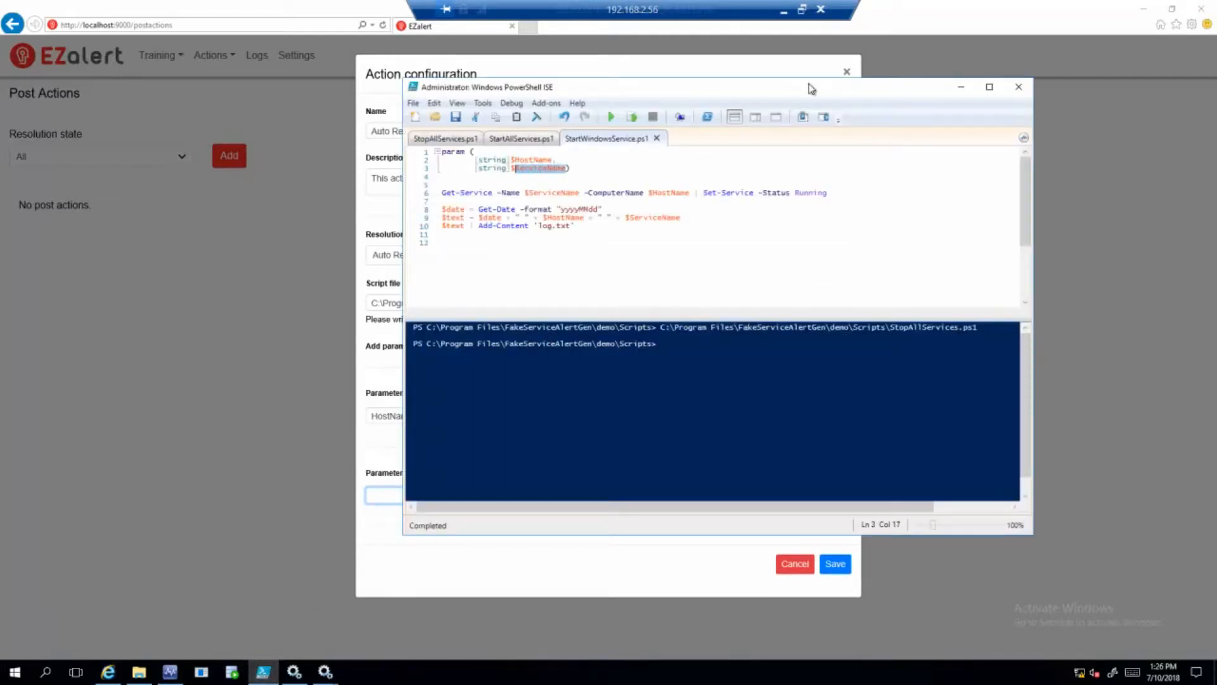
left_click(959, 89)
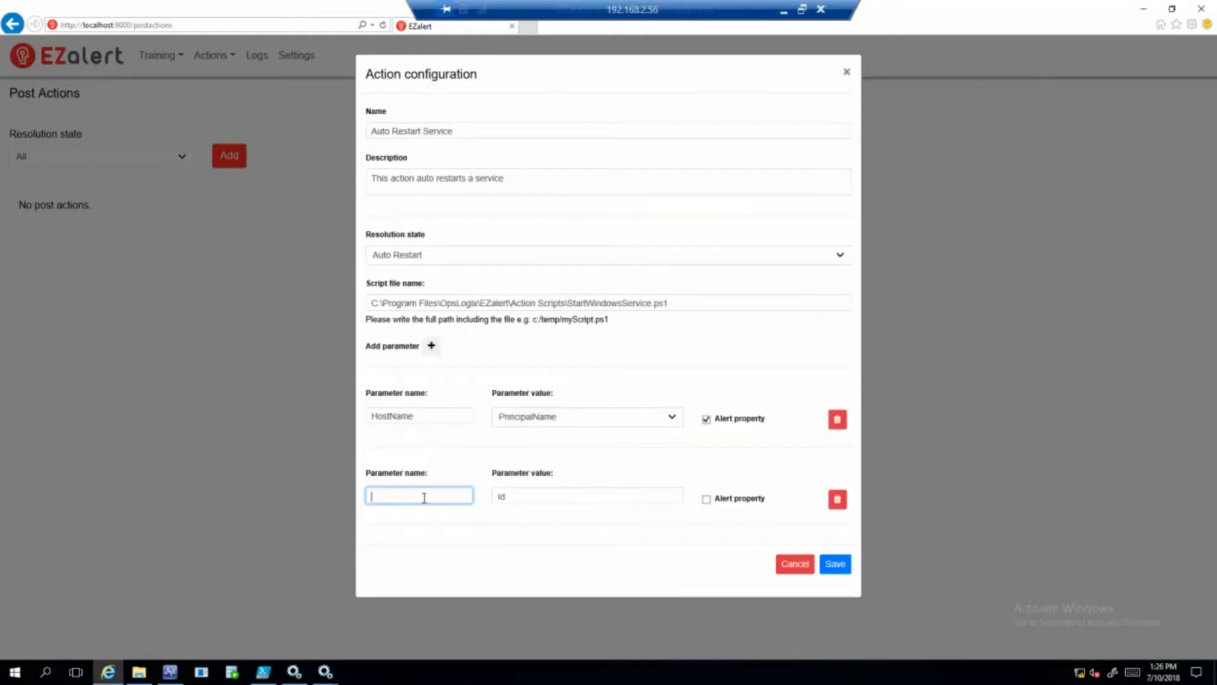
key("ctrl+v")
- Make the ServiceName parameter an alert property with the value Name, and save the post action
left_click(706, 499)
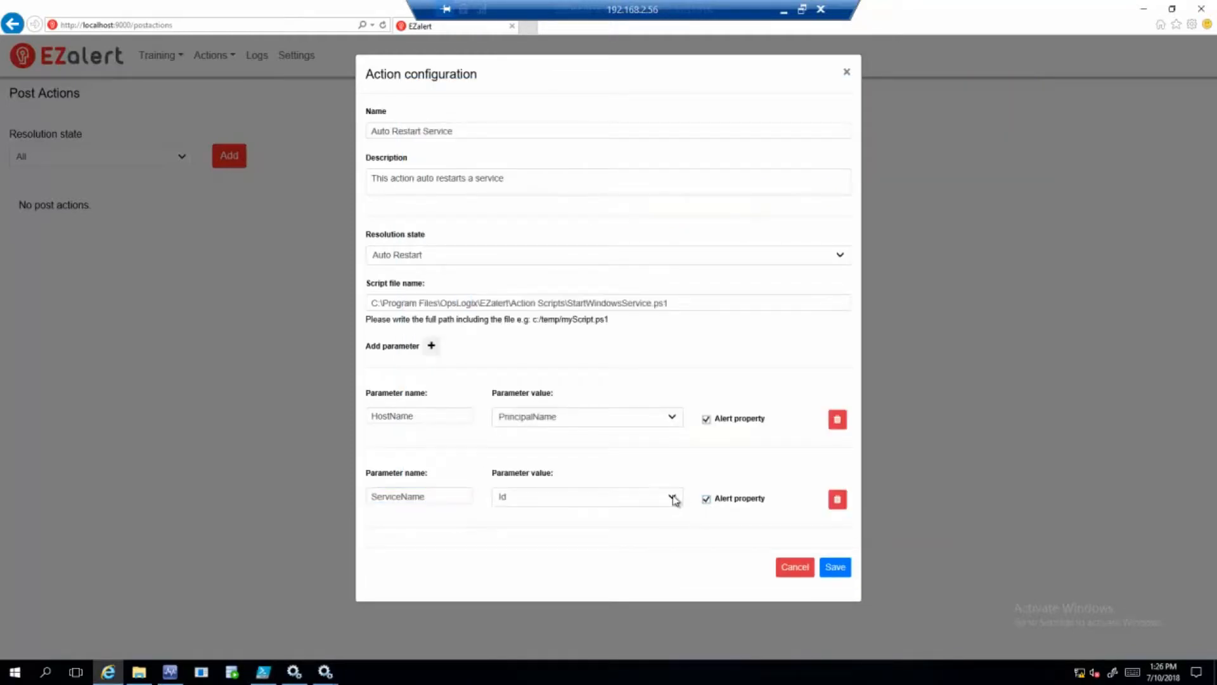
left_click(674, 497)
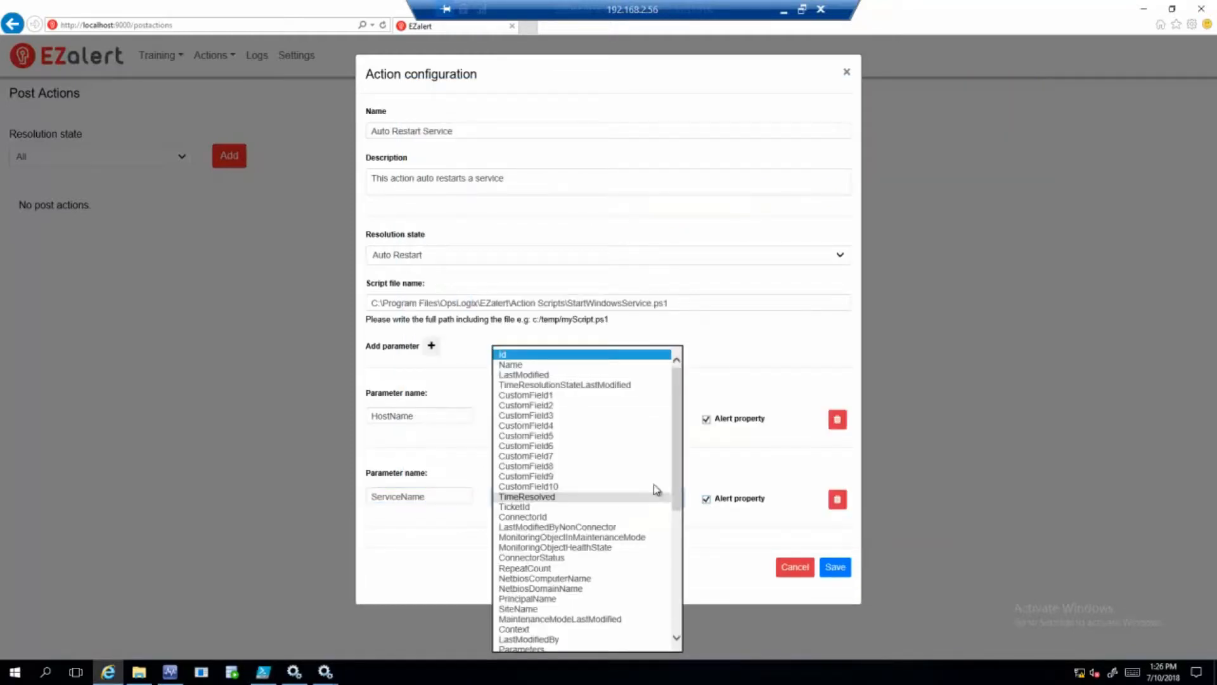
left_click(514, 366)
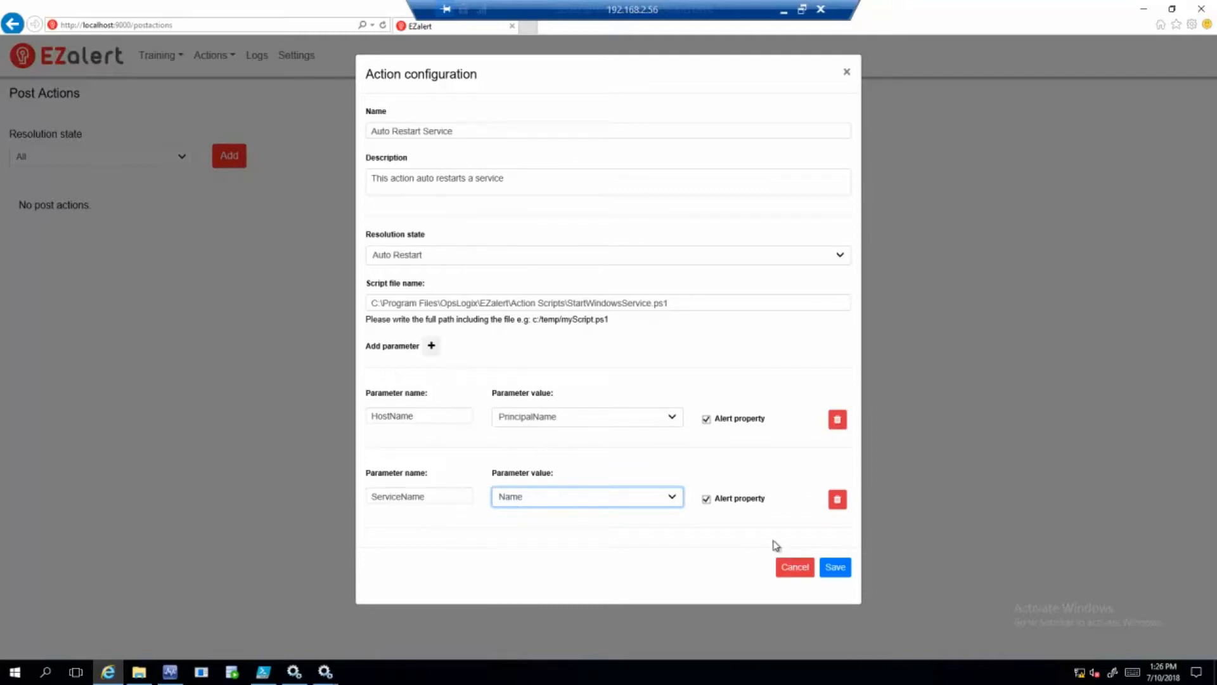
left_click(837, 568)
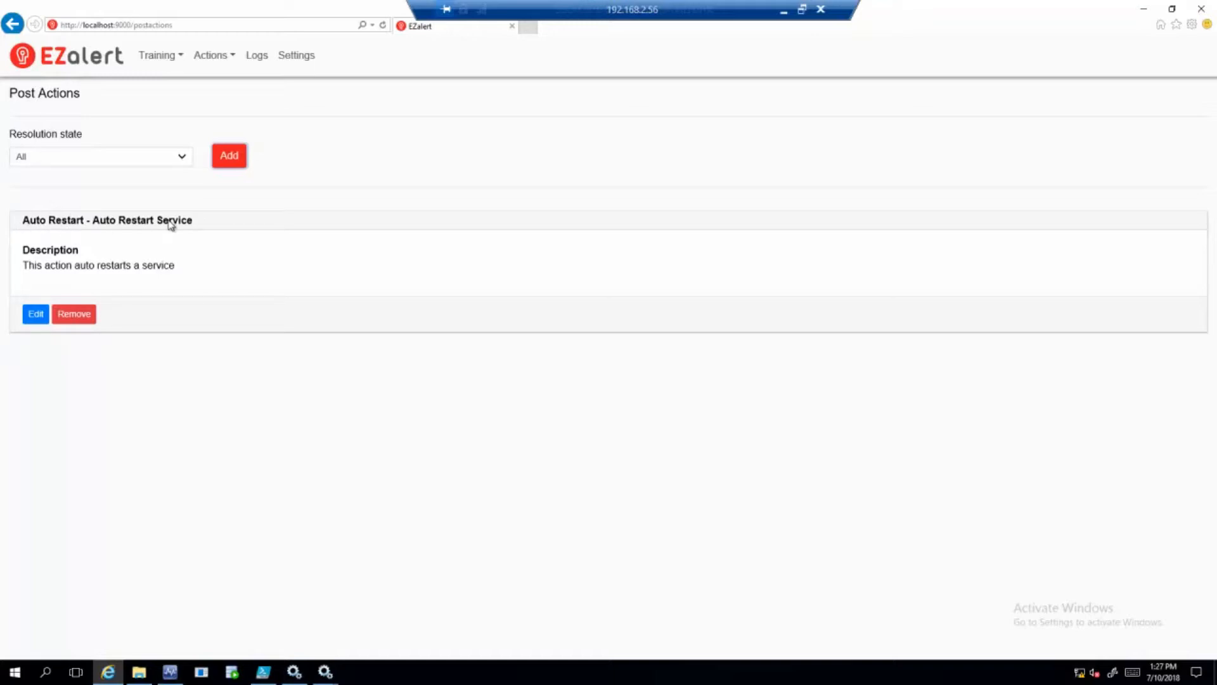
left_click(219, 55)
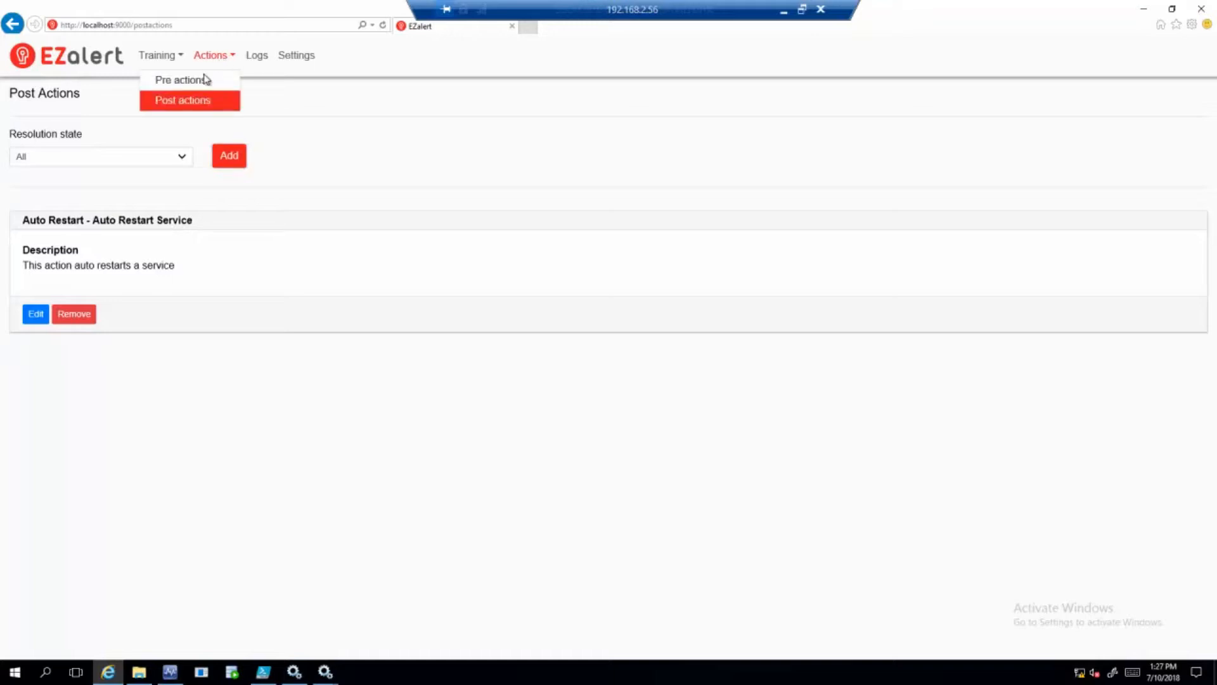
left_click(379, 67)
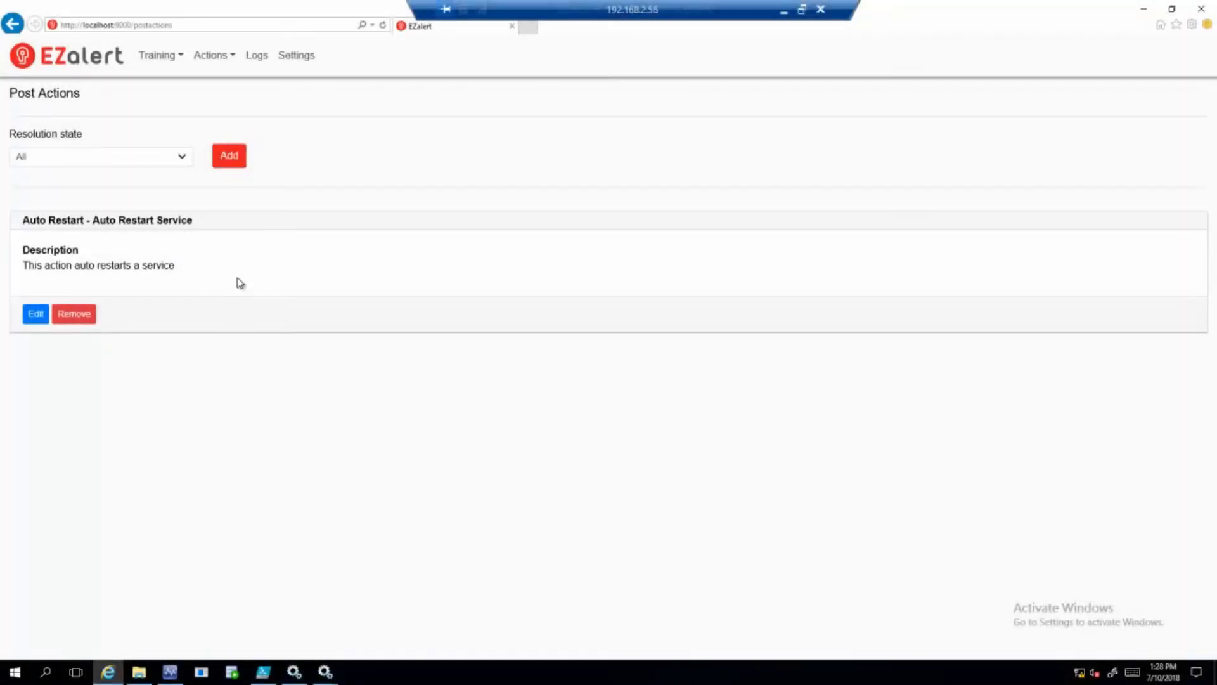
- Open the EZalert settings, check the active alerts in Operations Manager, and return to turn Auto Apply on
left_click(295, 58)
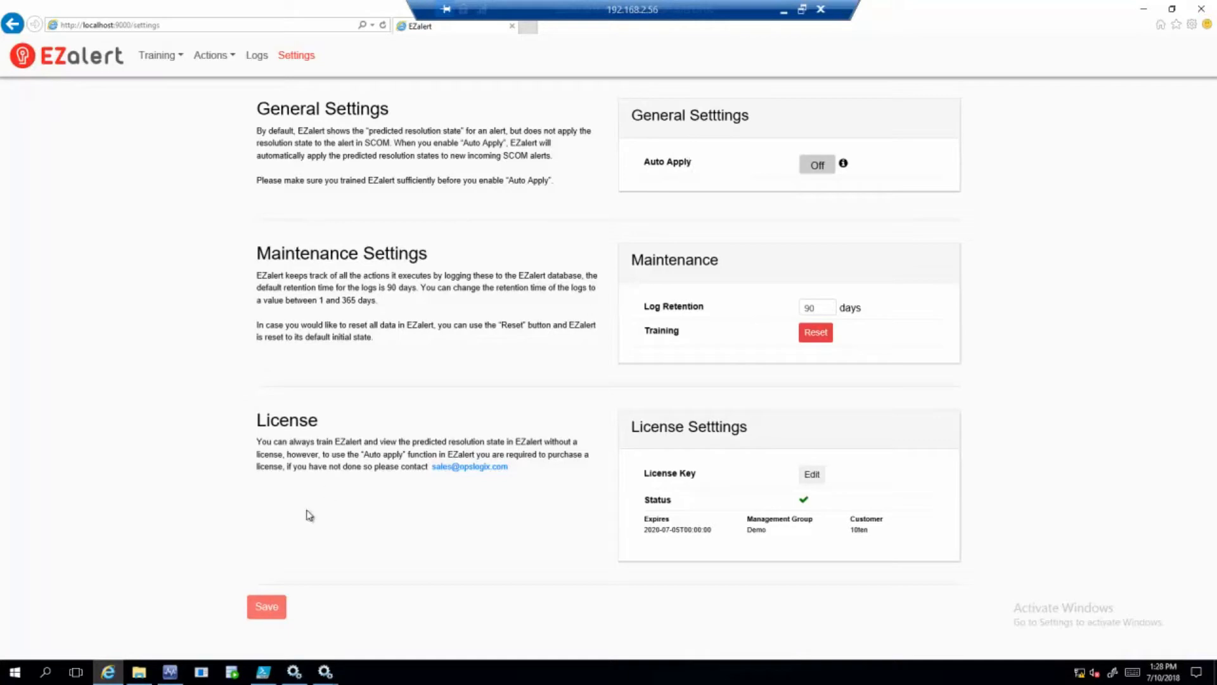
left_click(170, 672)
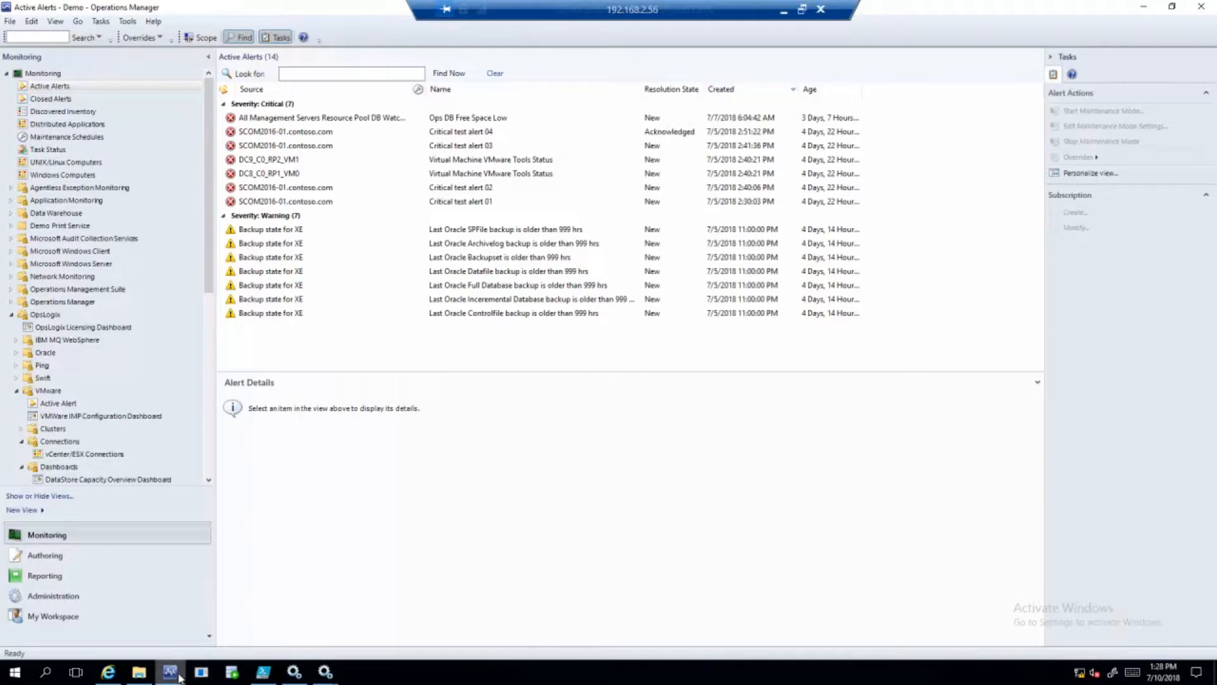
left_click(108, 673)
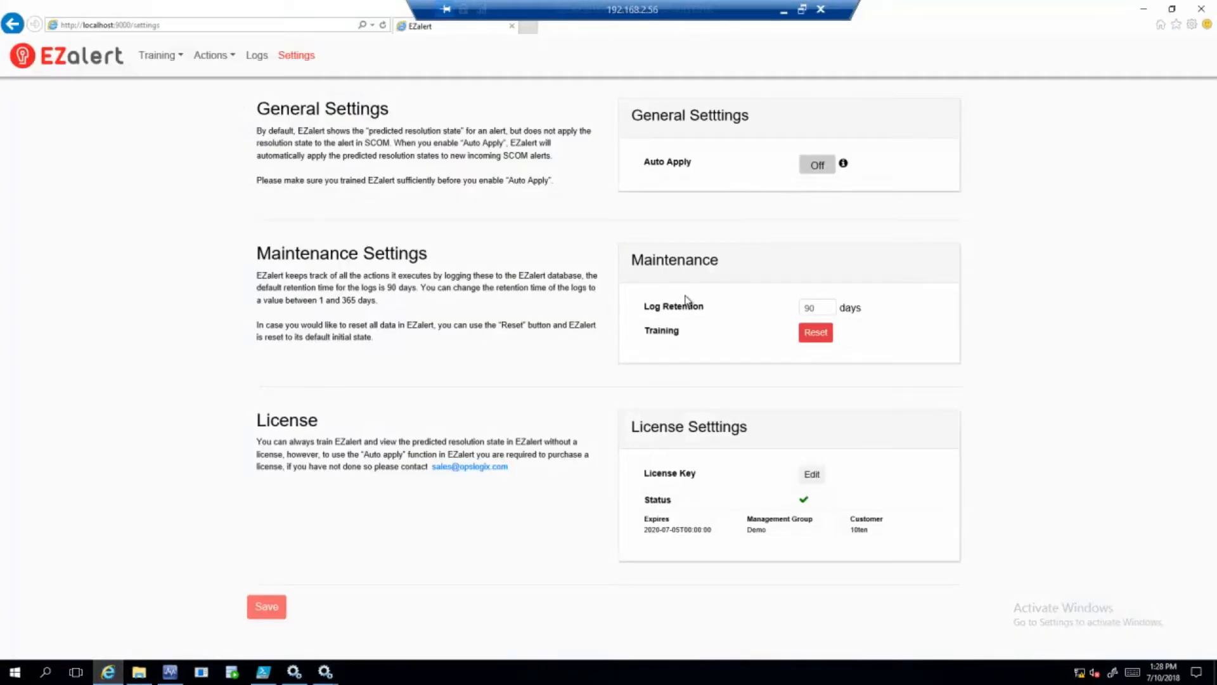
left_click(817, 168)
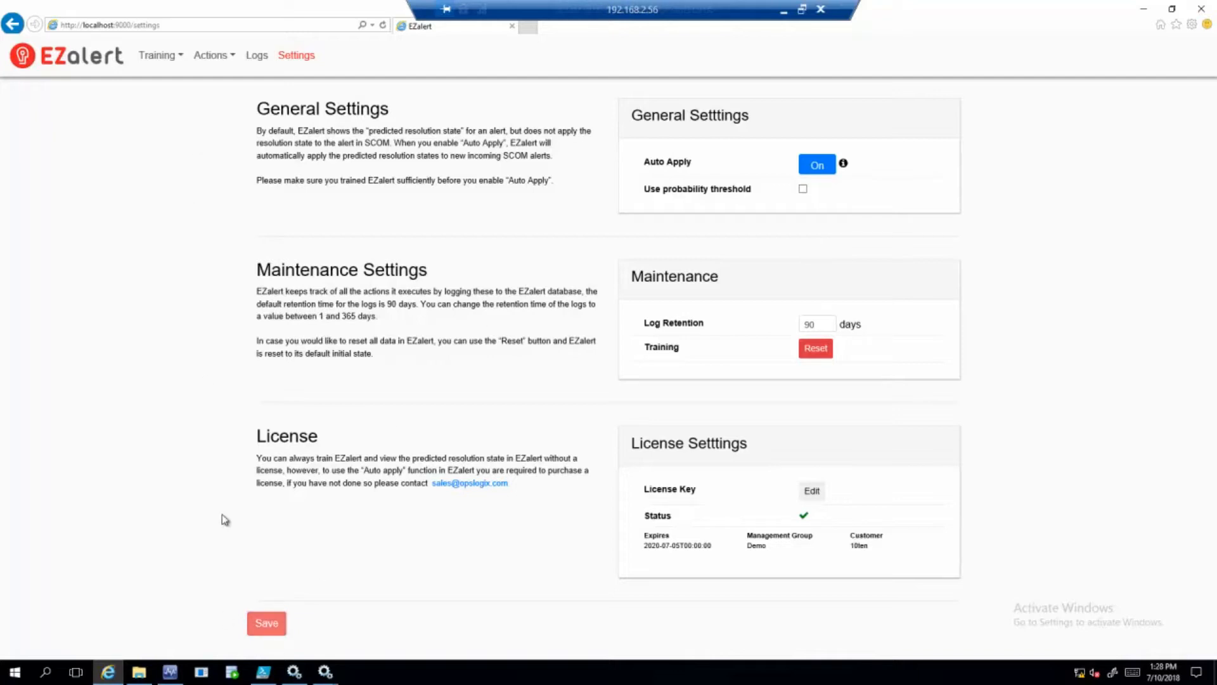
- Check the active alerts in Operations Manager, then run the StopAllServices.ps1 script in PowerShell ISE
left_click(170, 677)
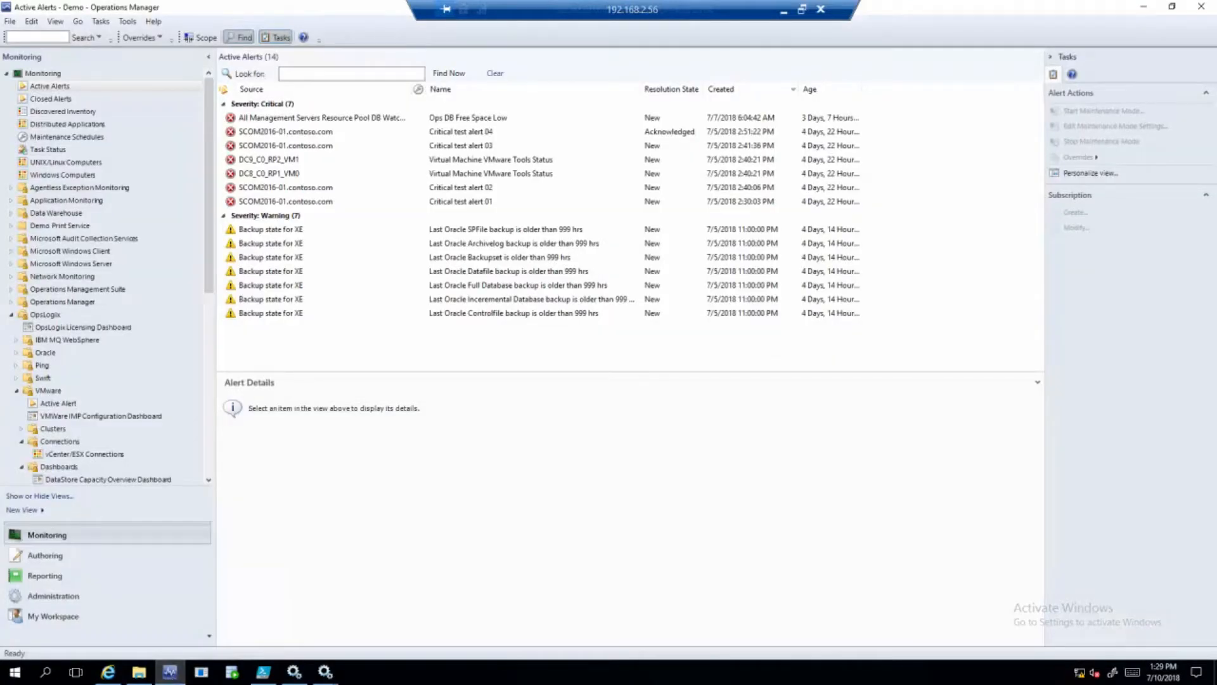
left_click(264, 672)
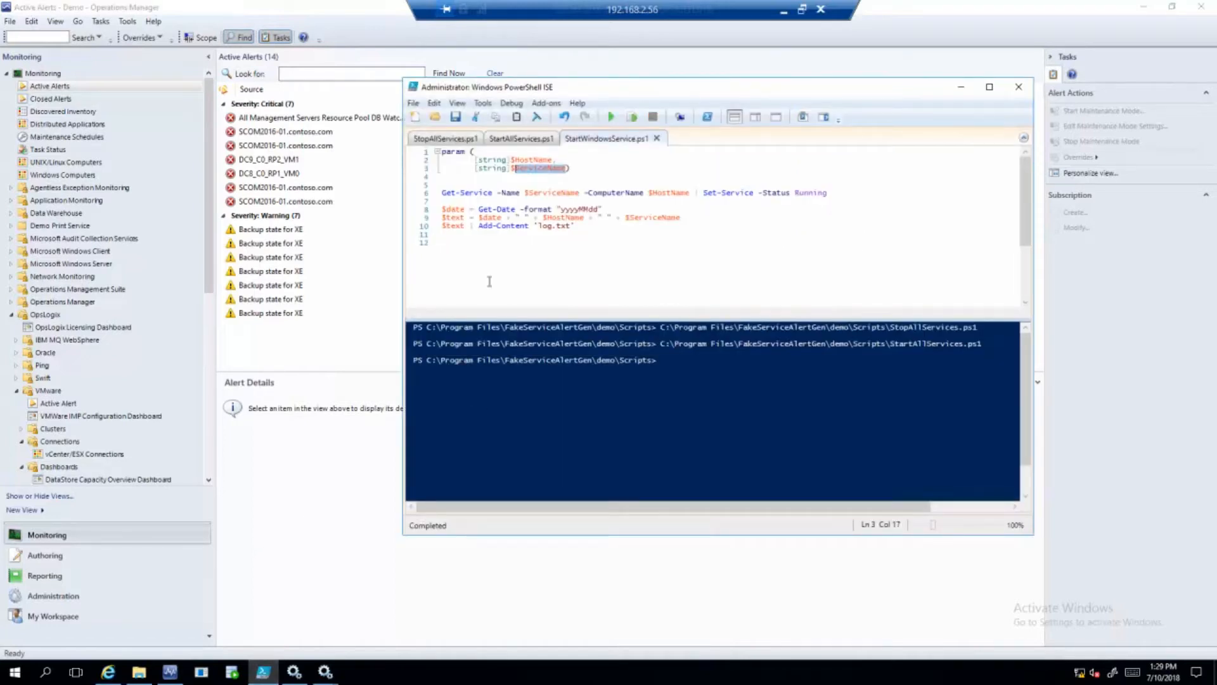
left_click(442, 139)
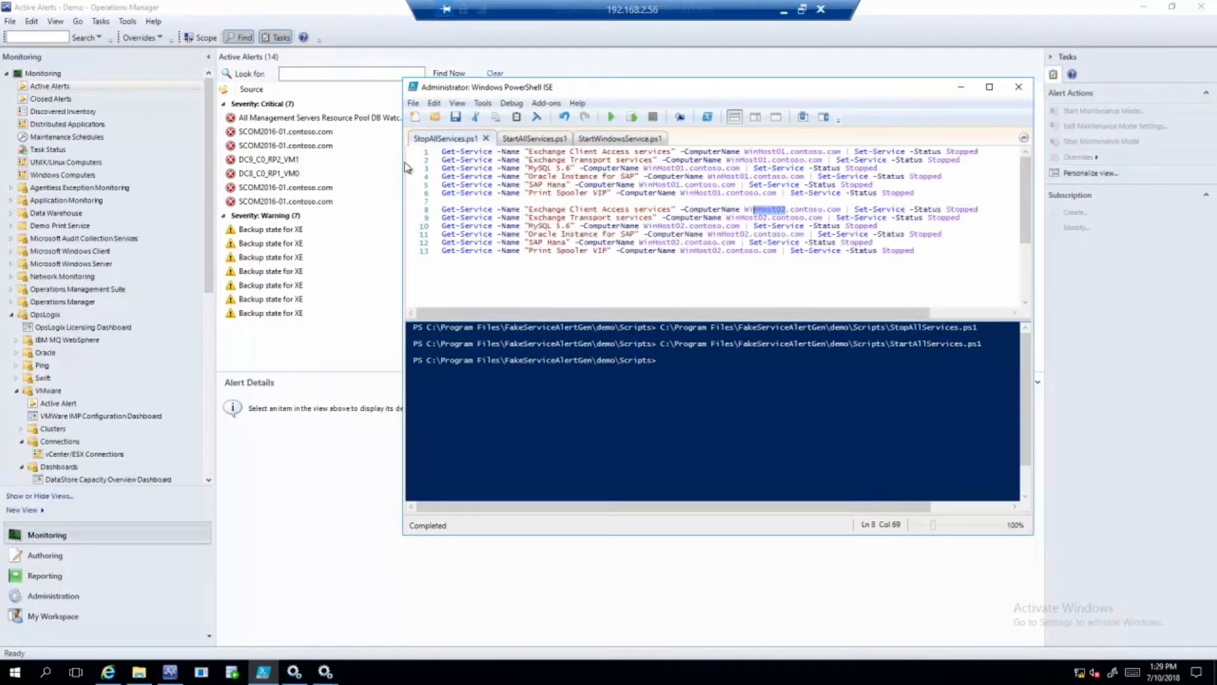
left_click(611, 118)
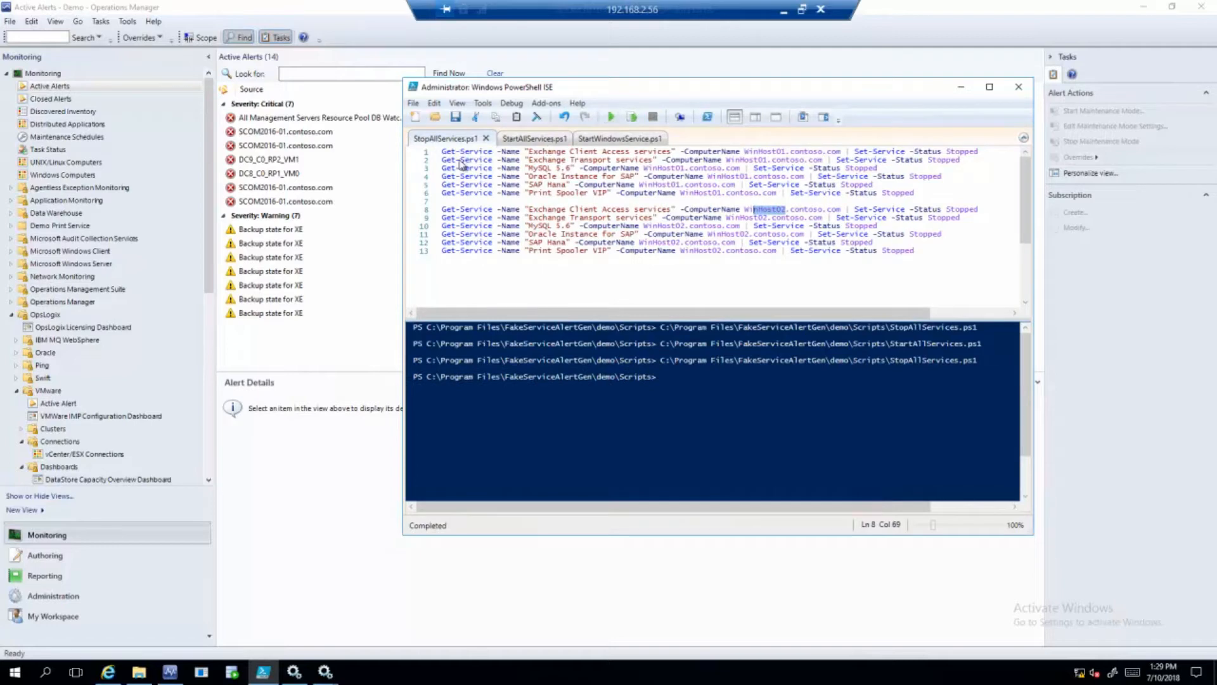
- Return to Operations Manager and examine the new MySQL 5.6 alerts for WinHost02 and WinHost01 and their resolution states
left_click(382, 37)
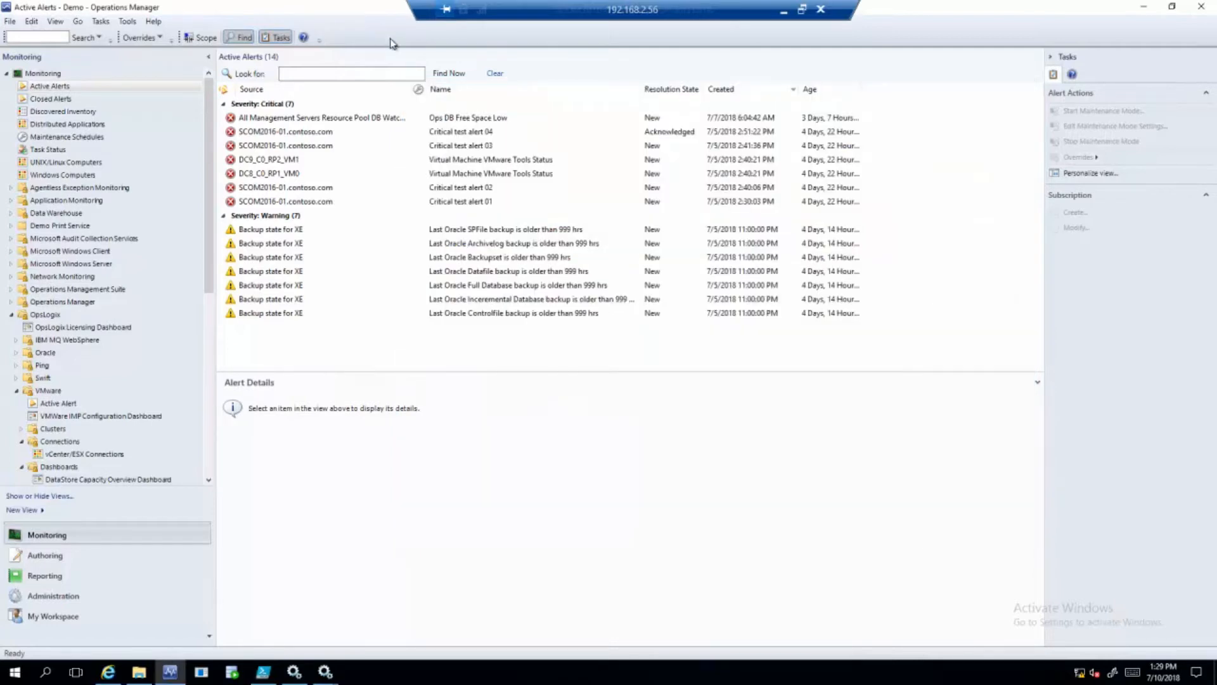
left_click(332, 239)
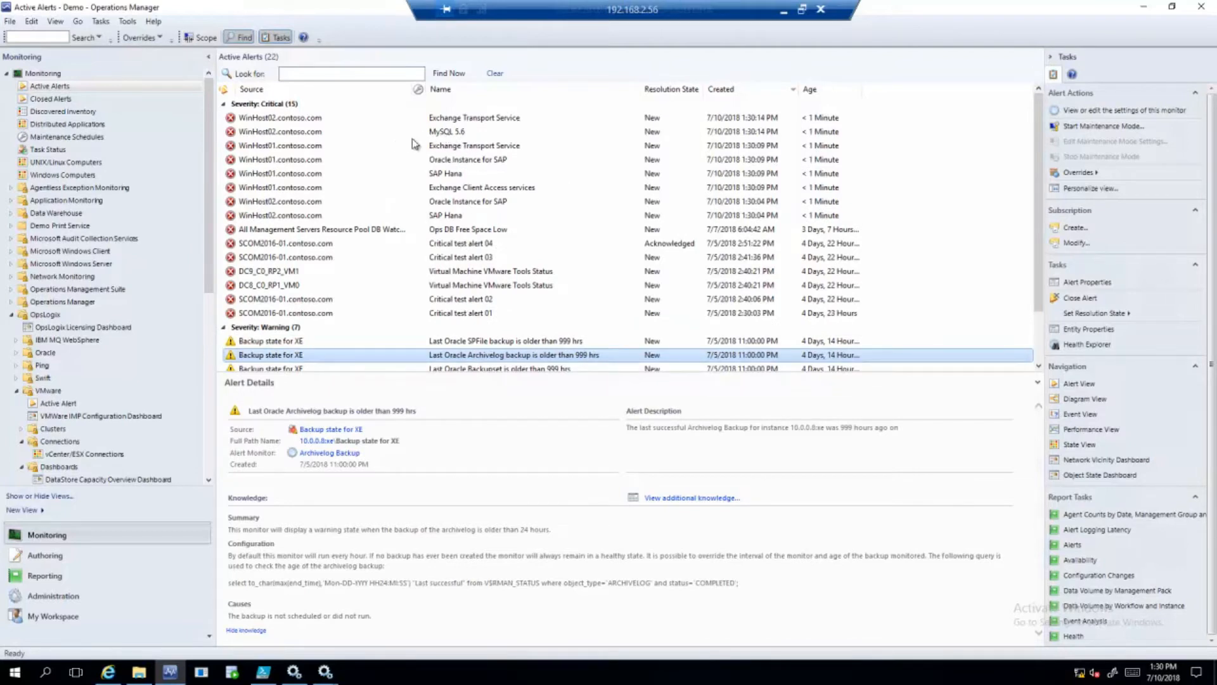
left_click(306, 135)
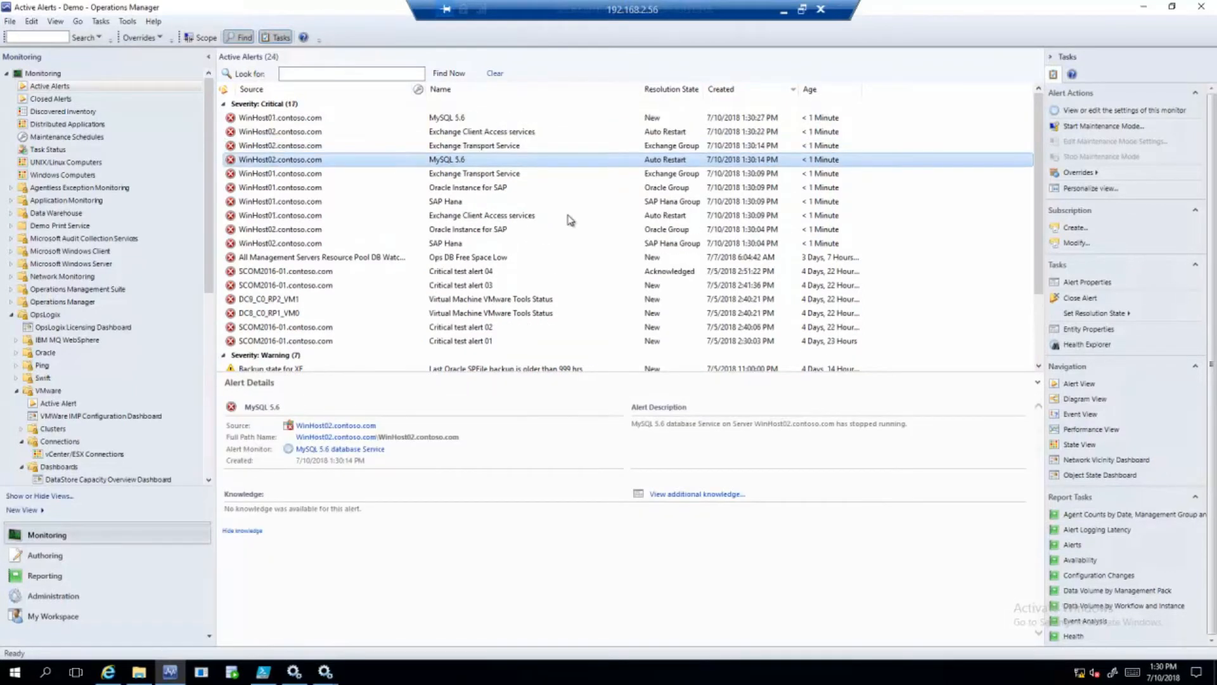
left_click(327, 124)
- Bring up the WINHOST01 Services window, select MySQL 5.6, and widen the console tree to show the full host name
left_click(298, 673)
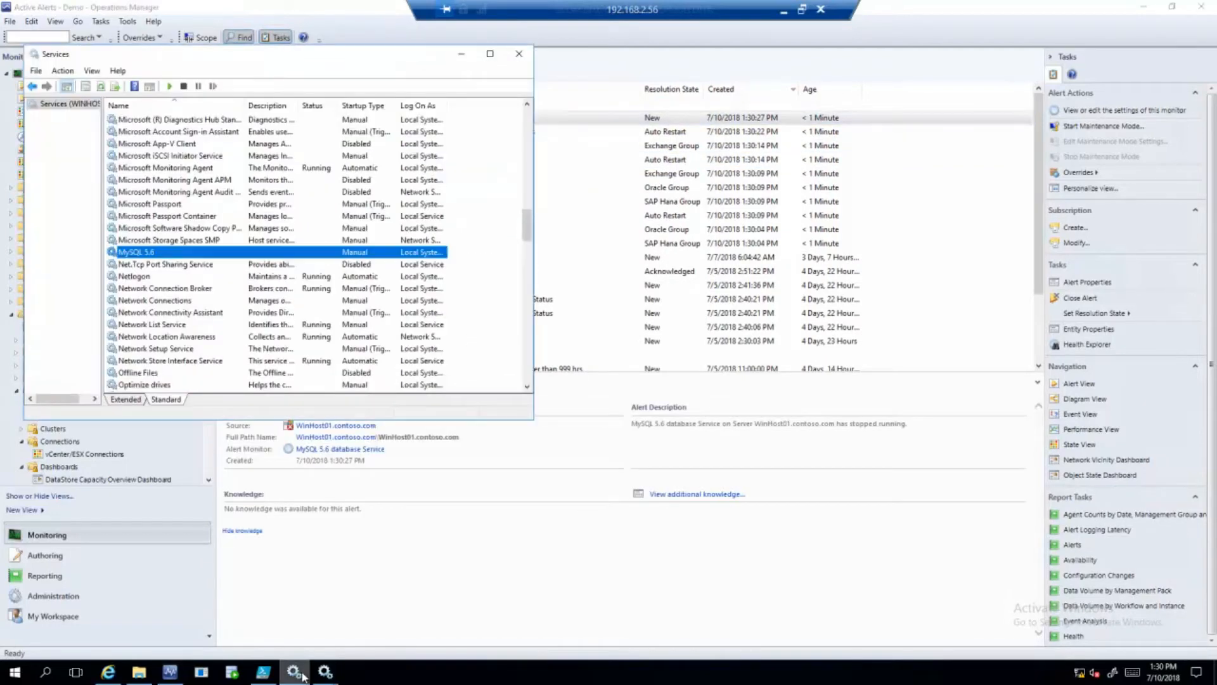
left_click(326, 672)
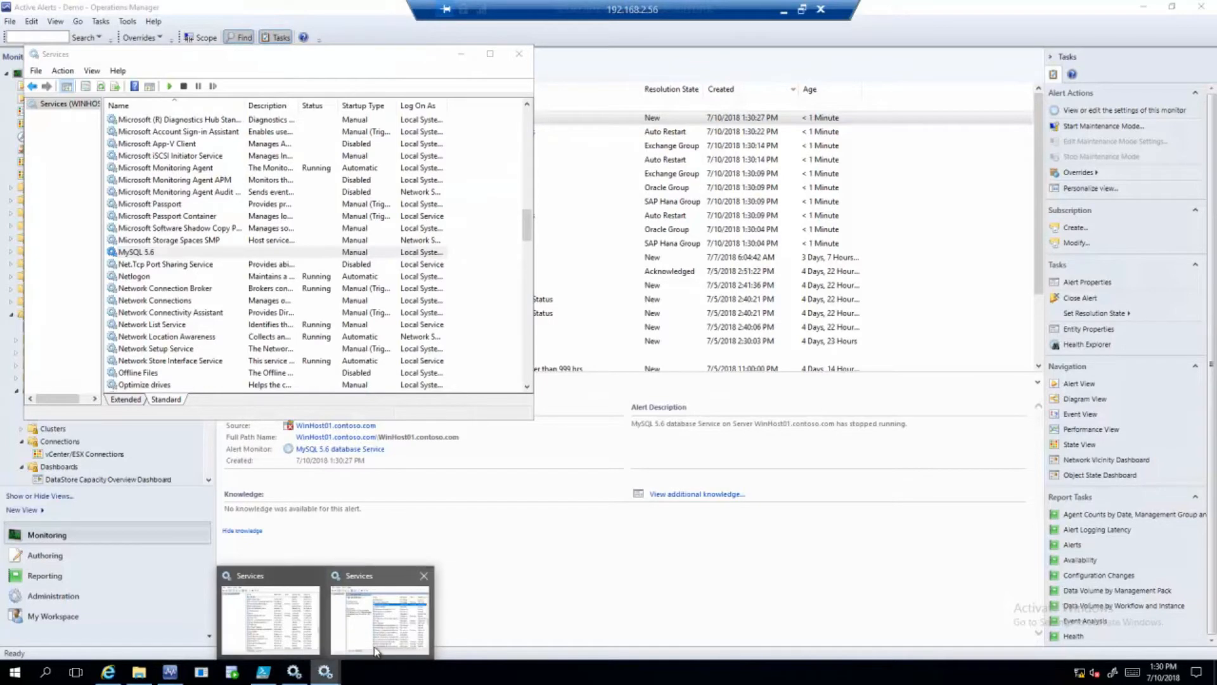
left_click(375, 634)
left_click(143, 253)
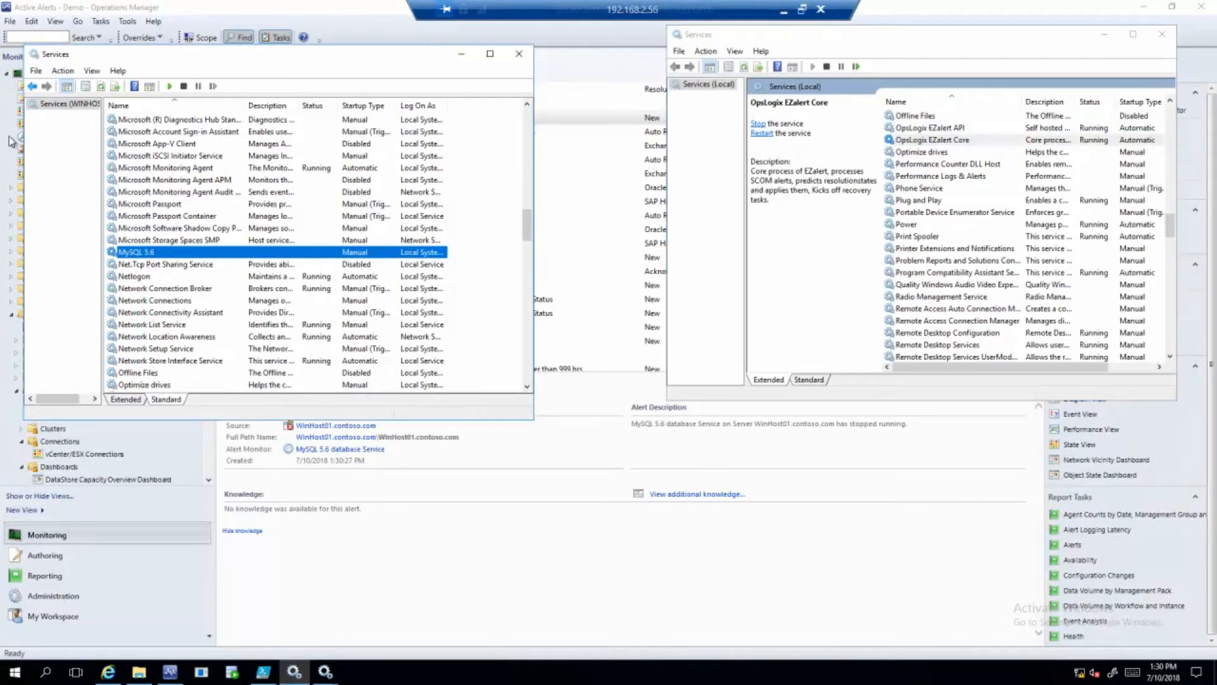
left_click_drag(103, 135, 155, 142)
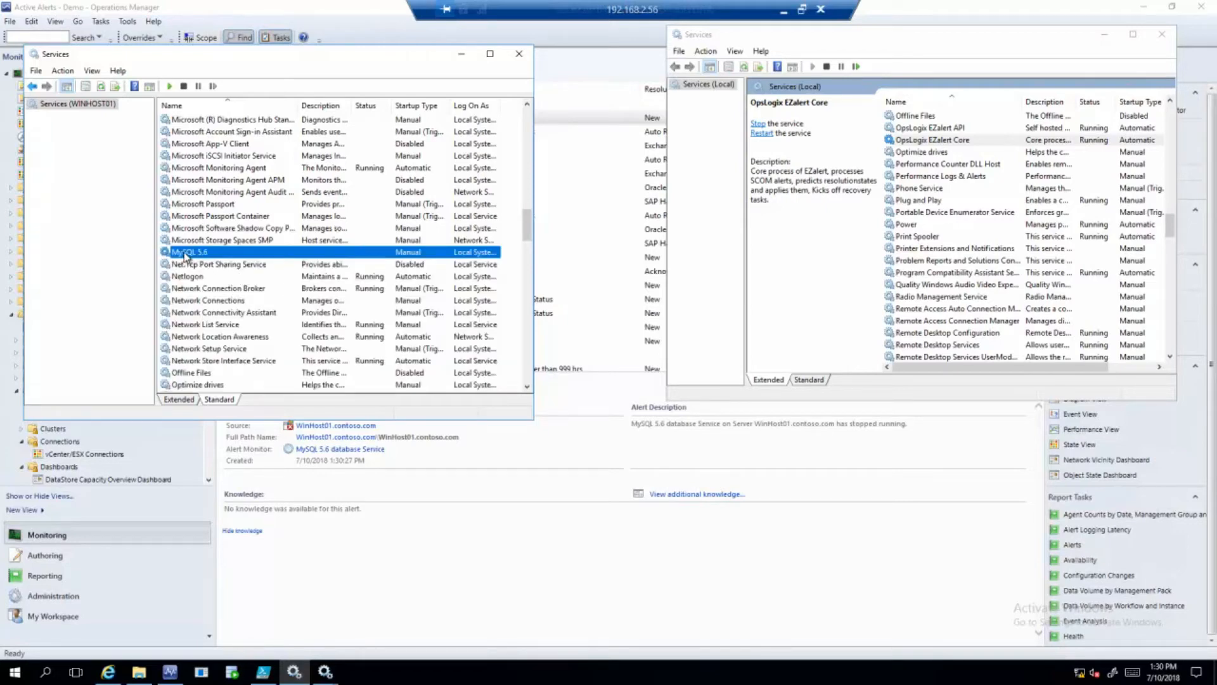
left_click(902, 189)
scroll(901, 190, "down", 3)
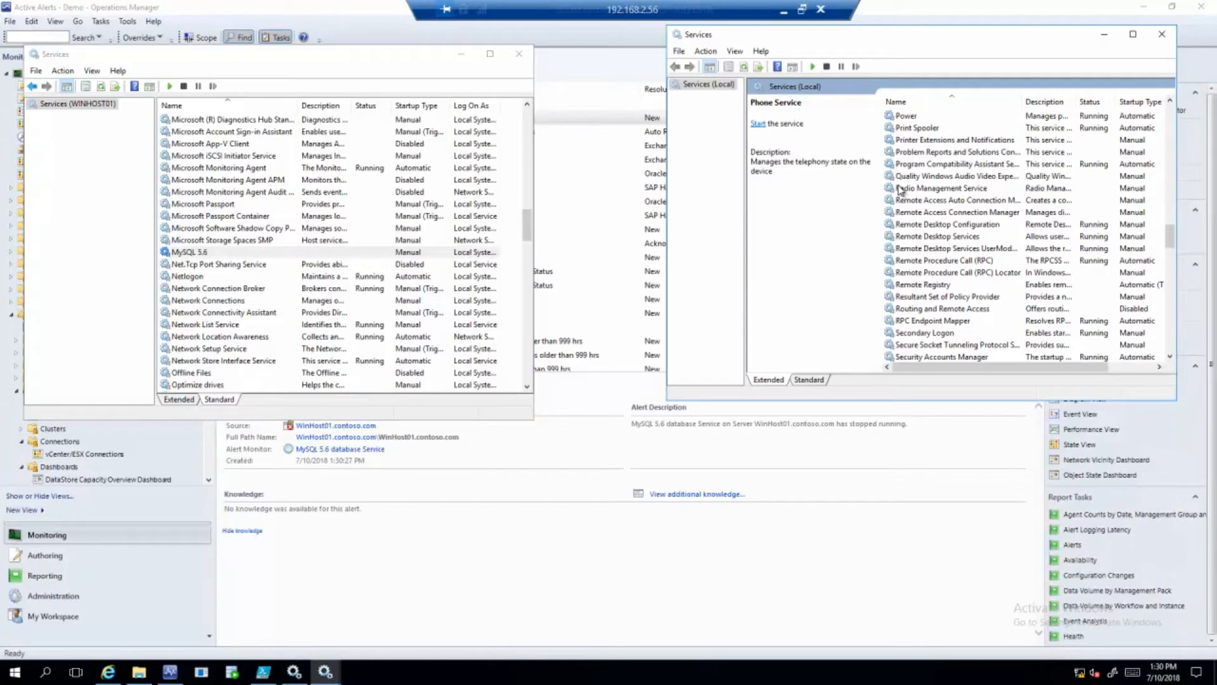
scroll(901, 189, "down", 4)
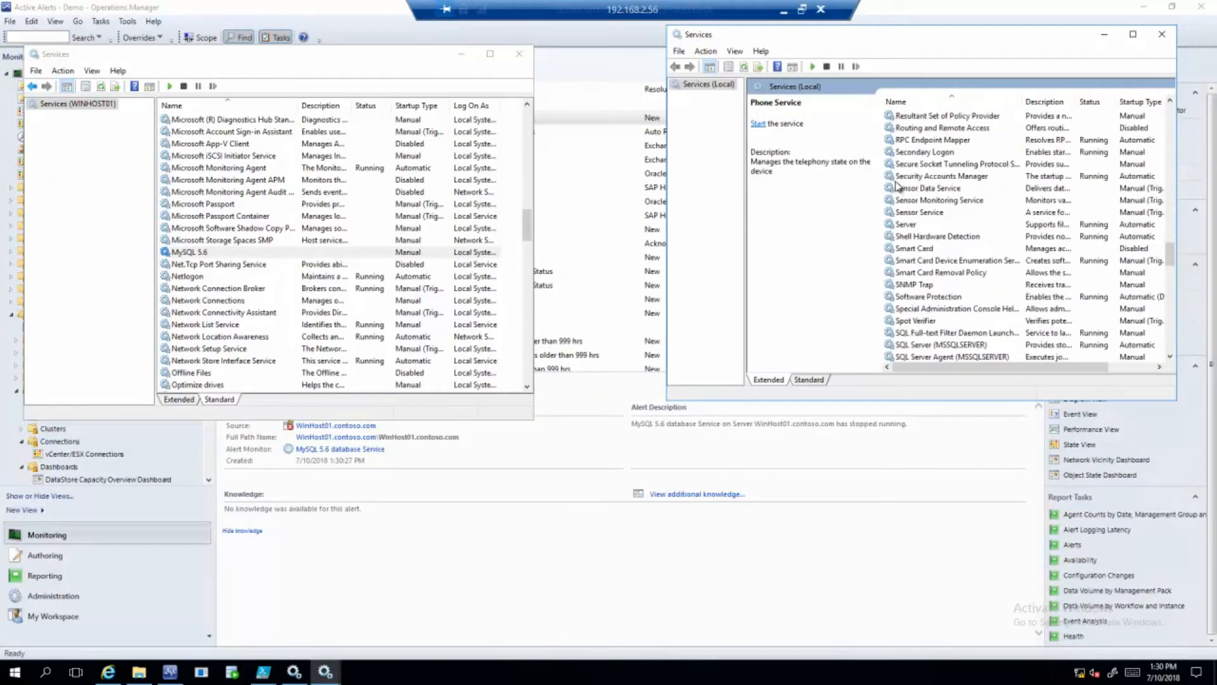
key("m")
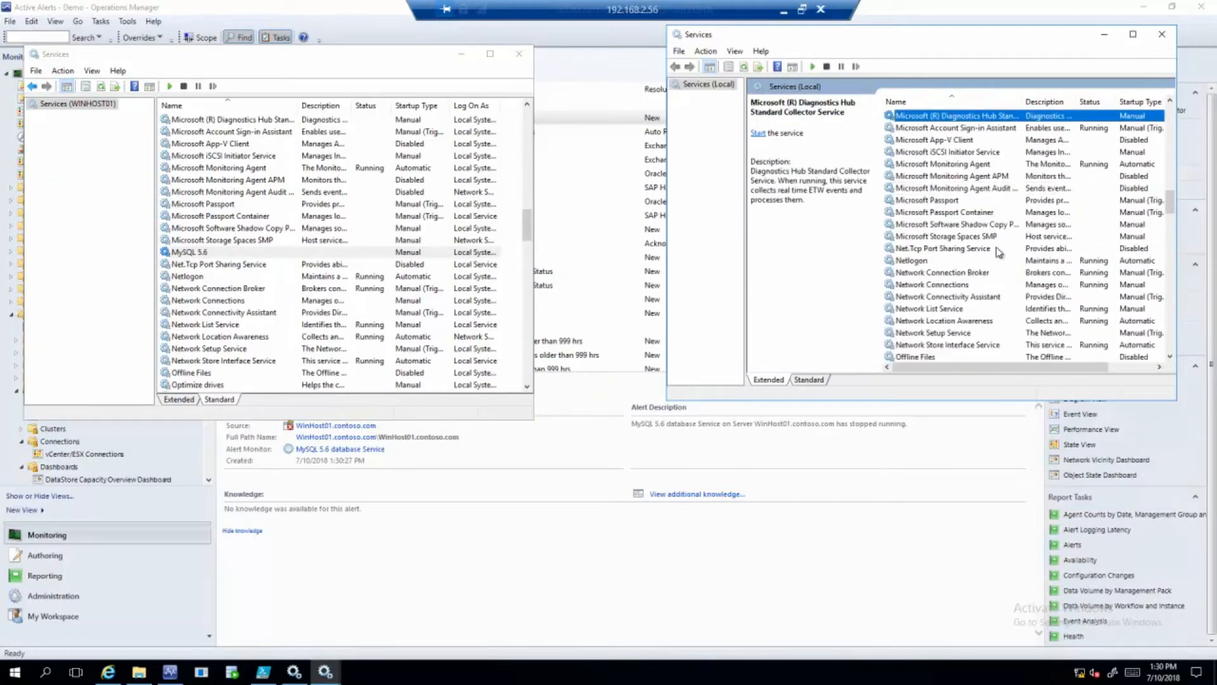
scroll(959, 286, "down", 1)
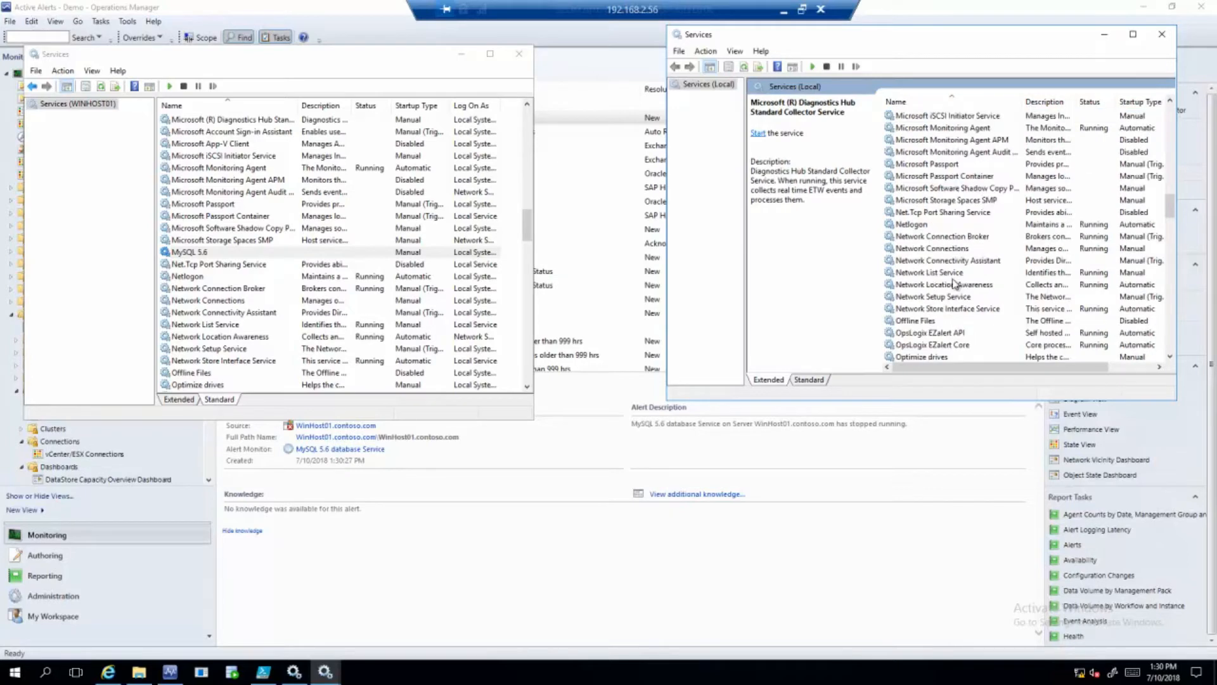
- Switch to the WINHOST02 Services window, locate the MySQL 5.6 service to check its status, and align the window beside the WINHOST01 one
left_click(324, 674)
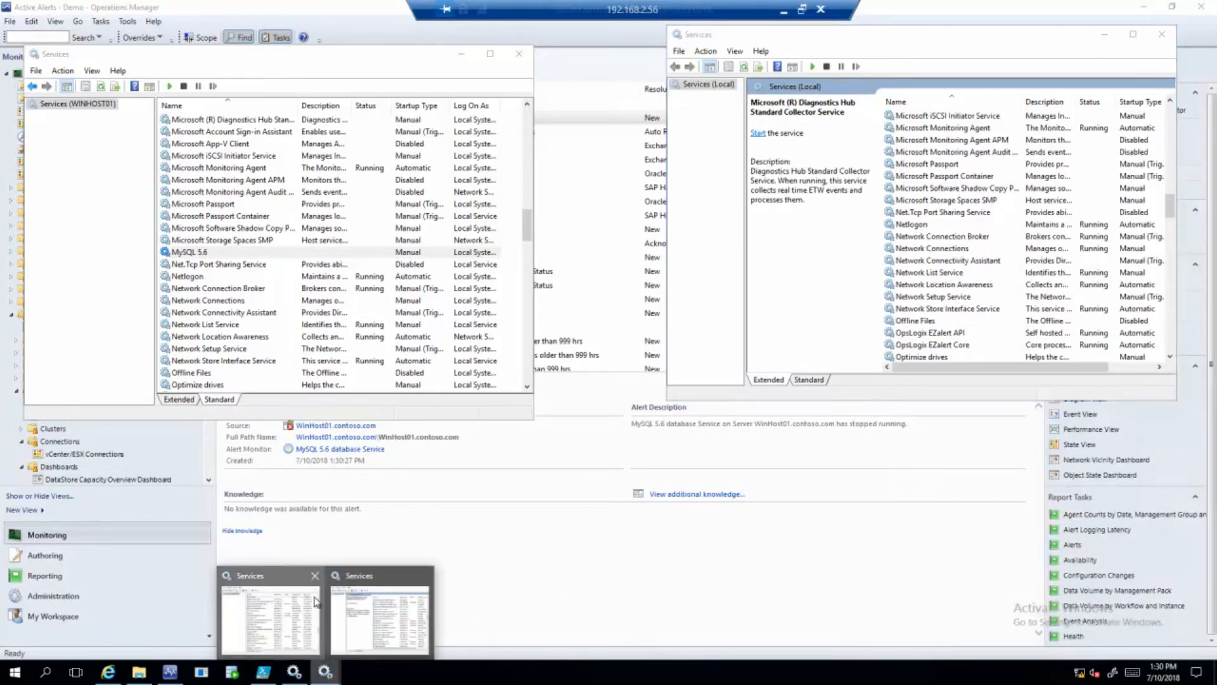
left_click(333, 653)
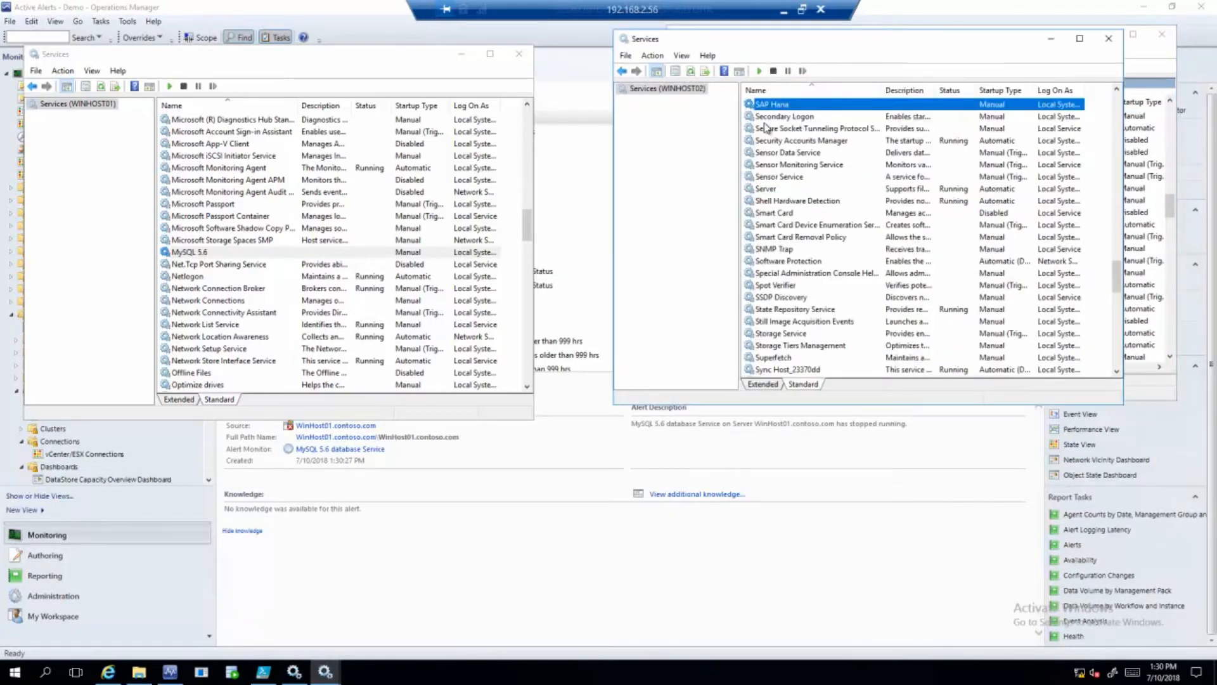
left_click(767, 262)
key("m")
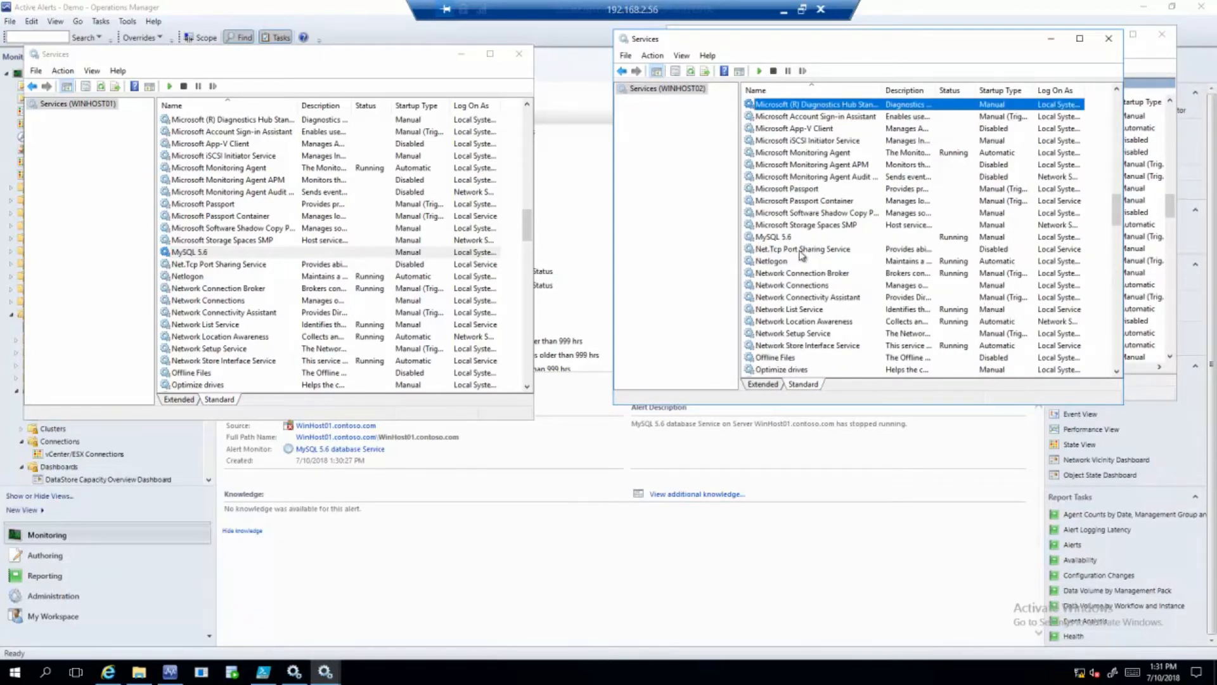
key("y")
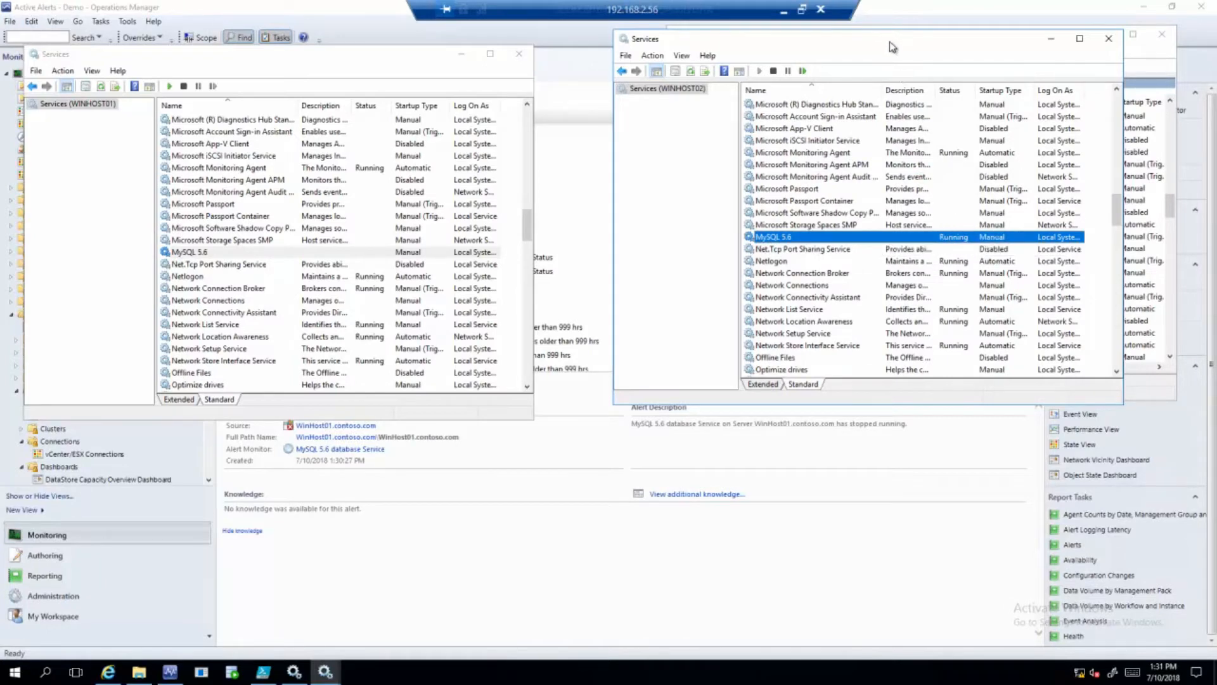
left_click_drag(892, 46, 890, 56)
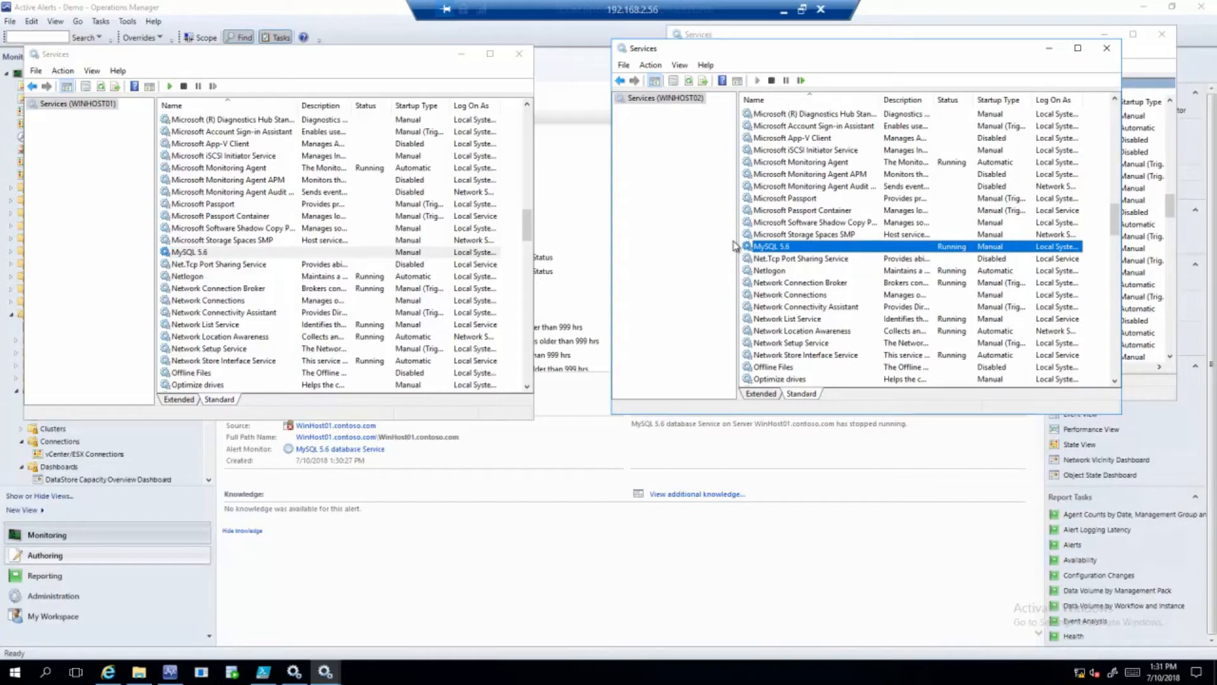
- Open the new alerts list in EZalert and check the predicted resolution state of the MySQL 5.6 alert on WinHost01
left_click(109, 673)
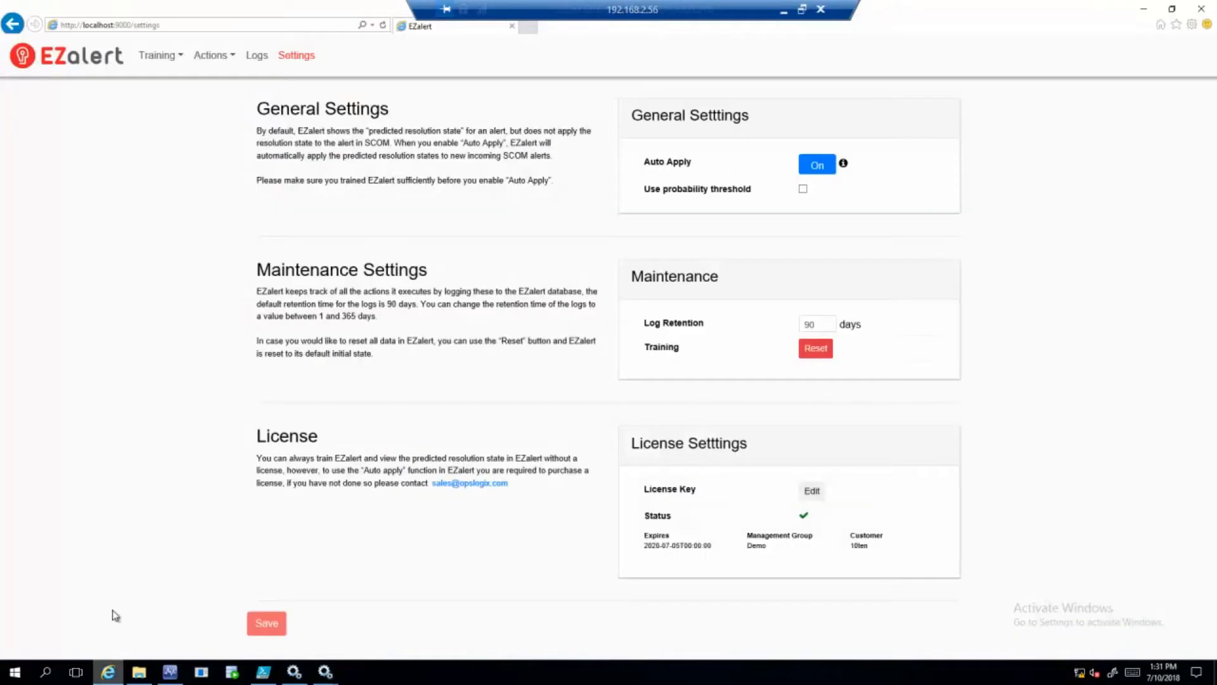
left_click(159, 59)
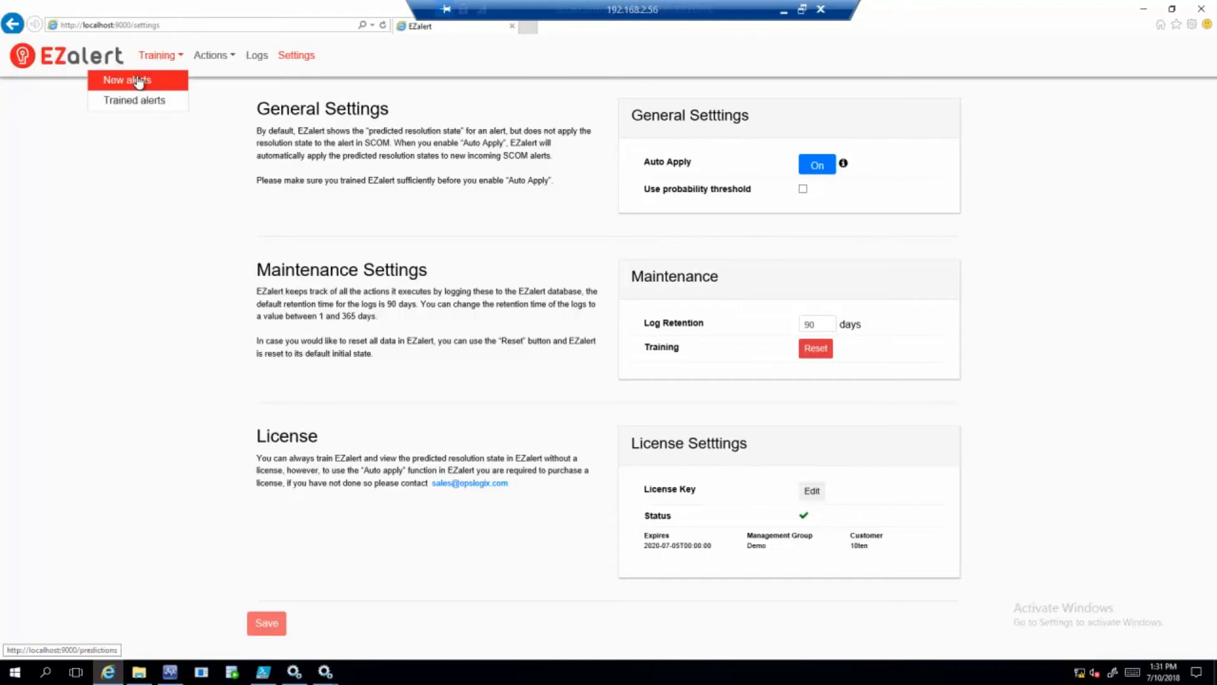
left_click(136, 79)
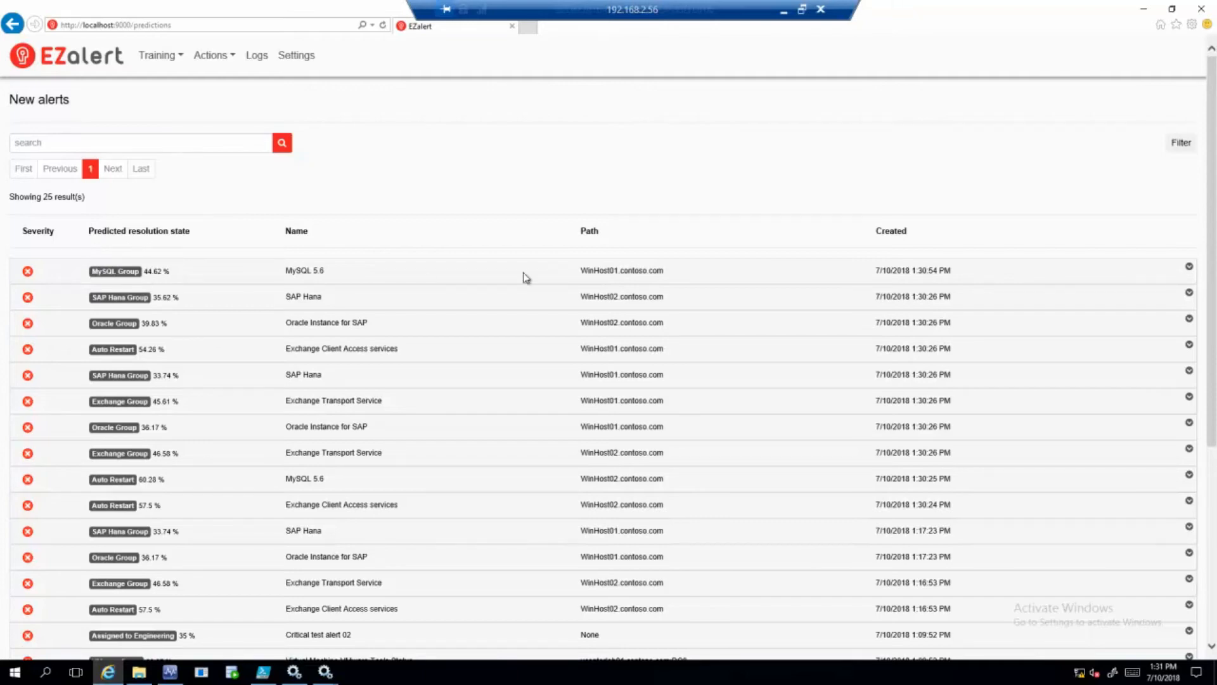
left_click_drag(564, 271, 650, 289)
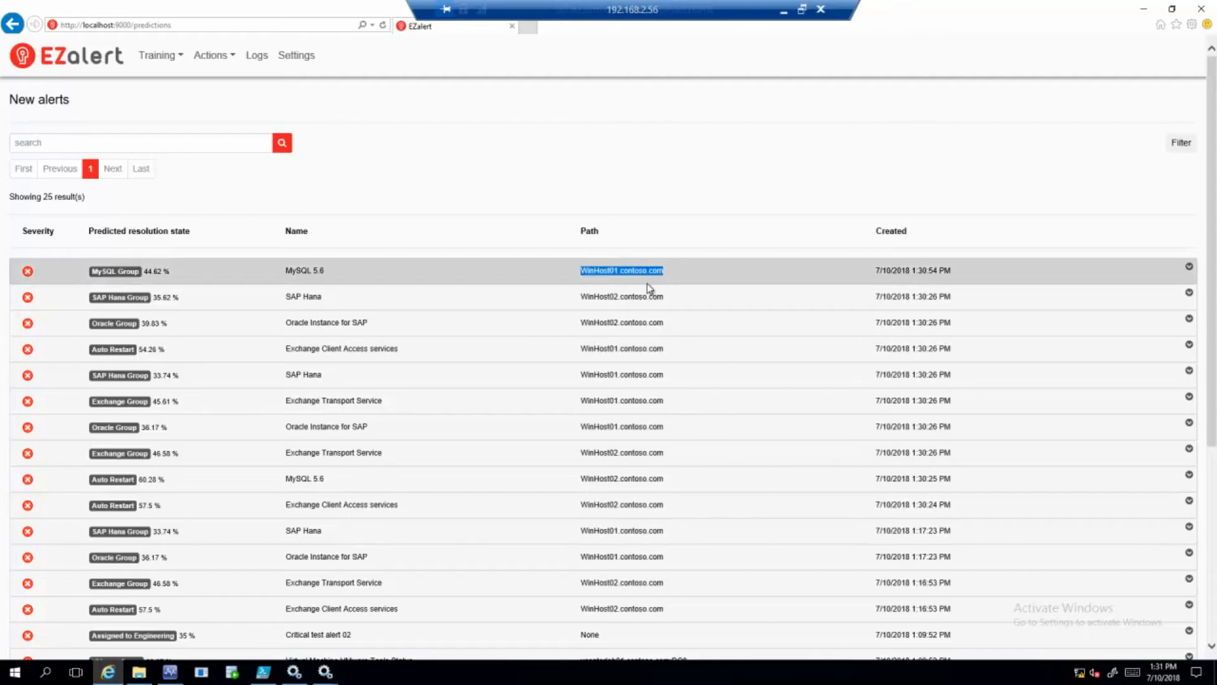
- Review the resolution states of the active alerts in Operations Manager, and examine the WinHost02 MySQL 5.6 prediction in EZalert
left_click(170, 671)
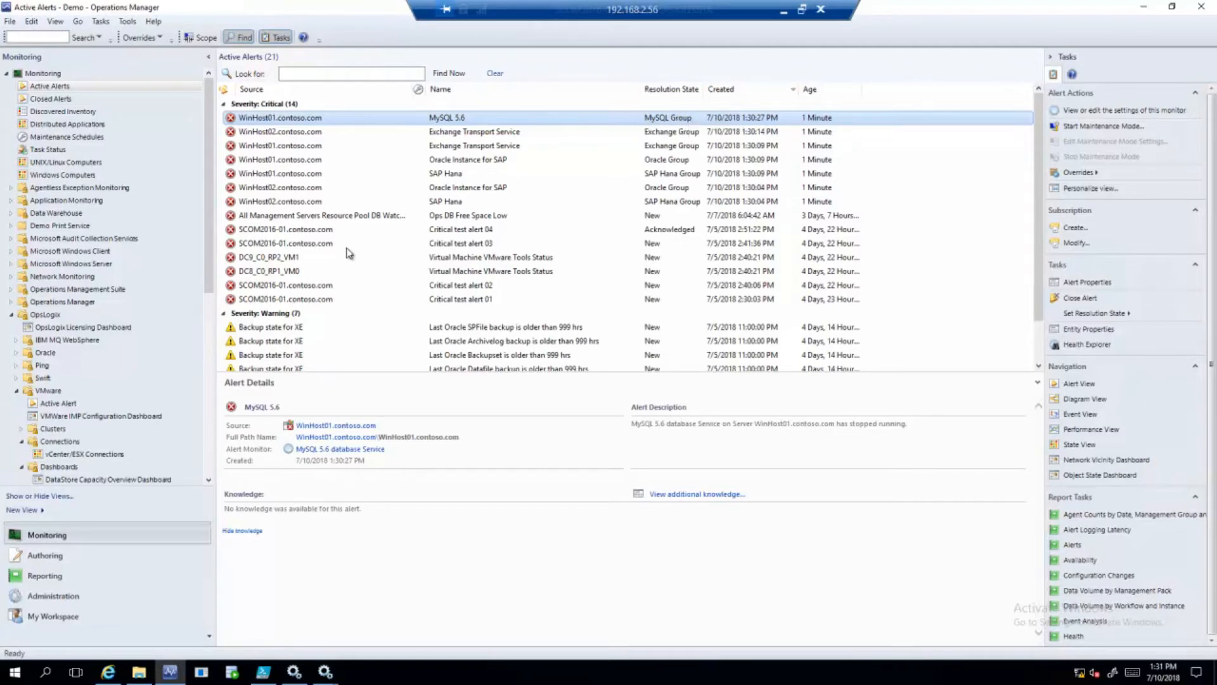
left_click(107, 673)
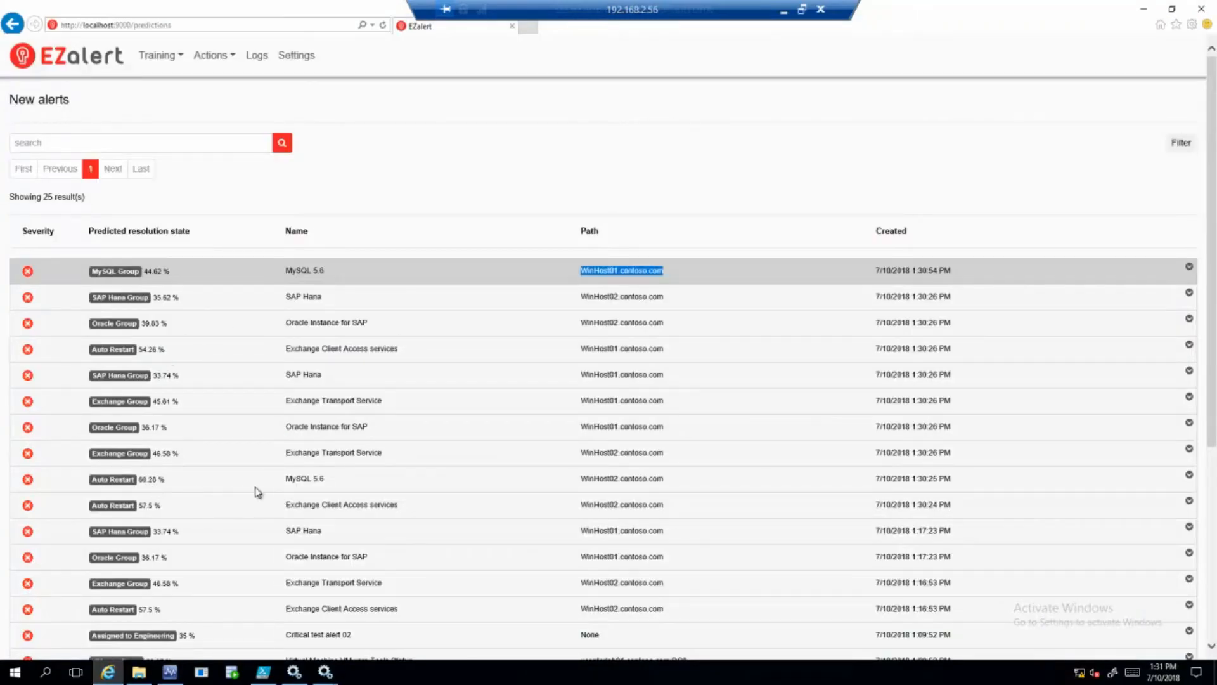
left_click_drag(620, 479, 583, 479)
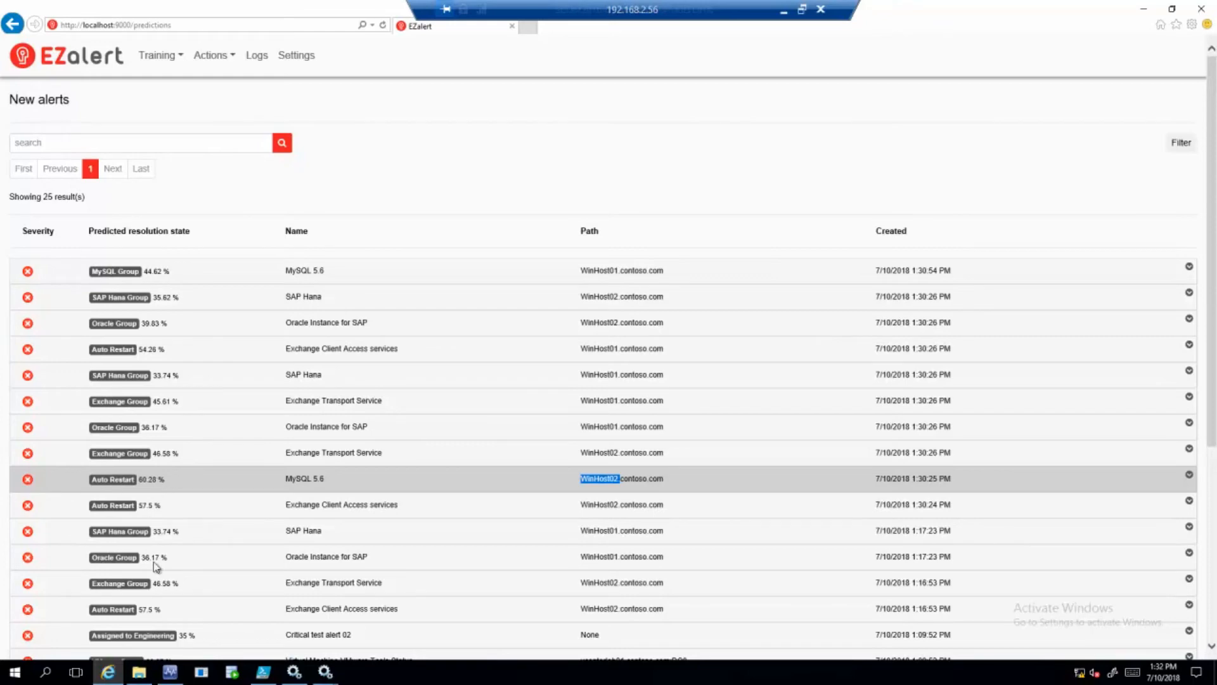
- Inspect the remaining SAP Hana active alerts in Operations Manager, and view the closed MySQL 5.6 alert for WinHost02 in Closed Alerts
left_click(170, 672)
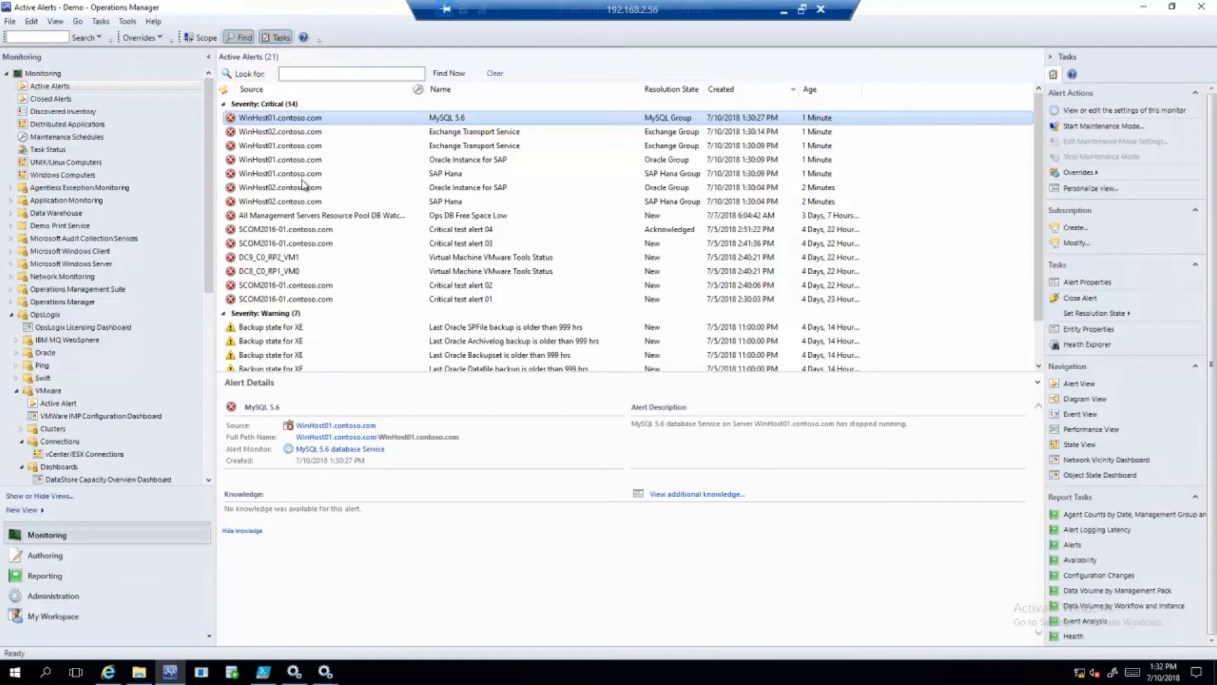
left_click(373, 201)
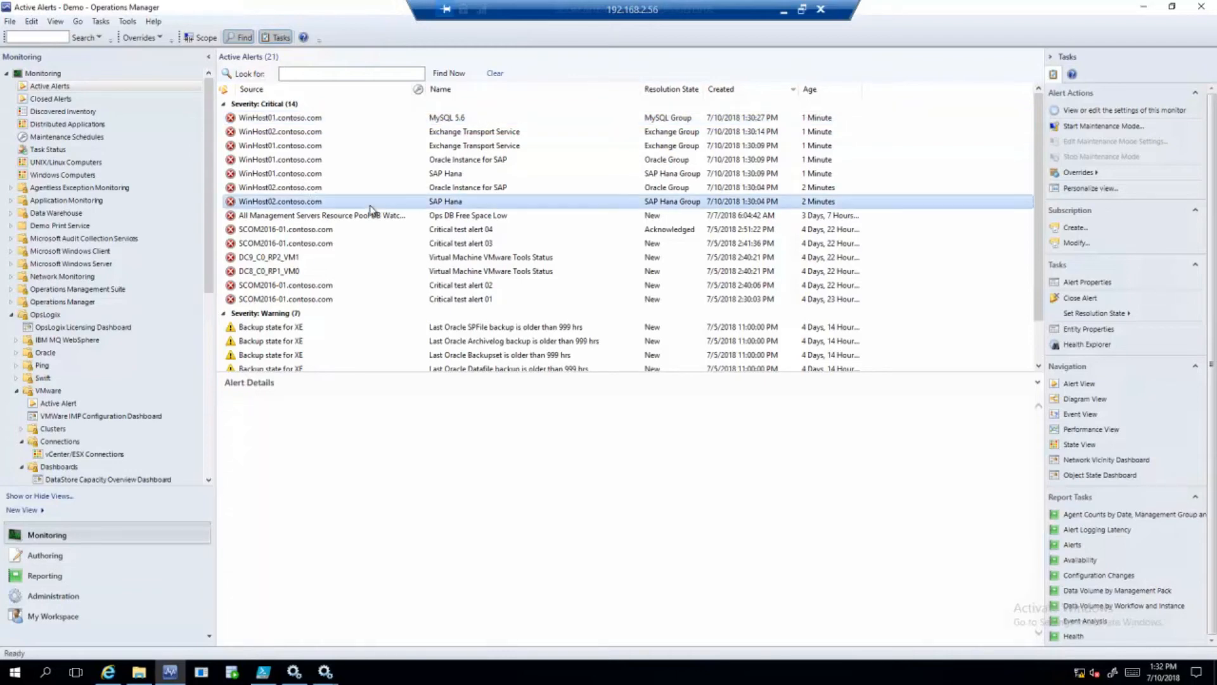
left_click(355, 177)
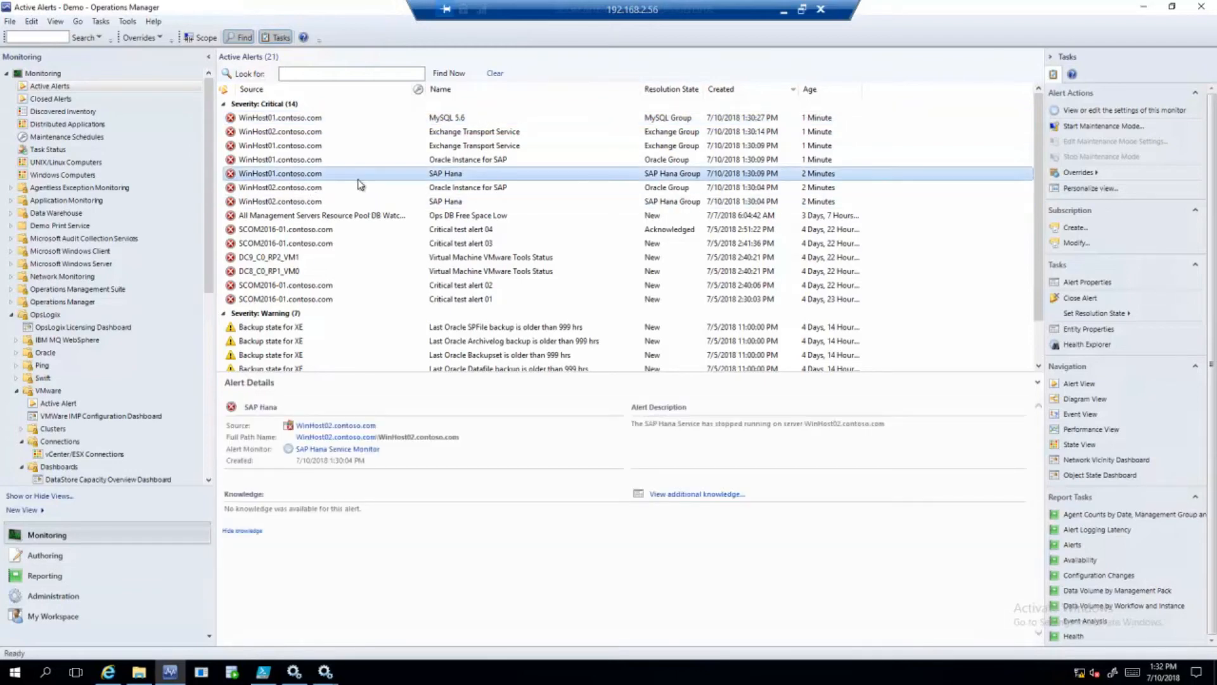
left_click(66, 100)
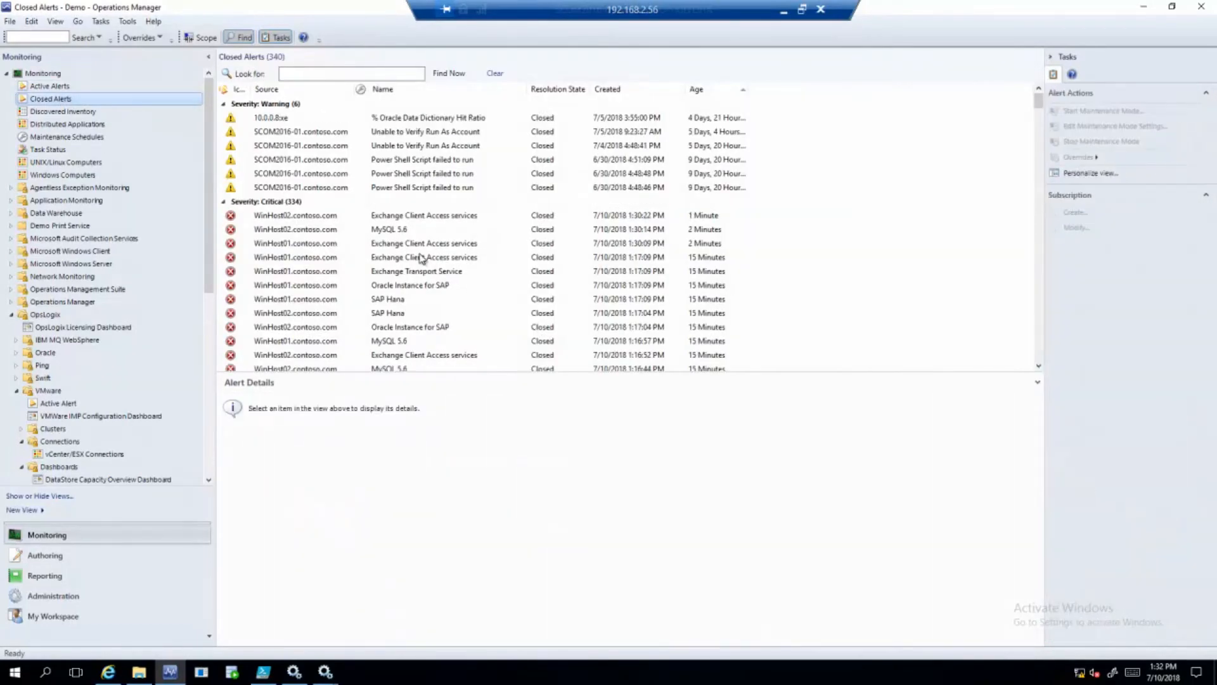
left_click(398, 230)
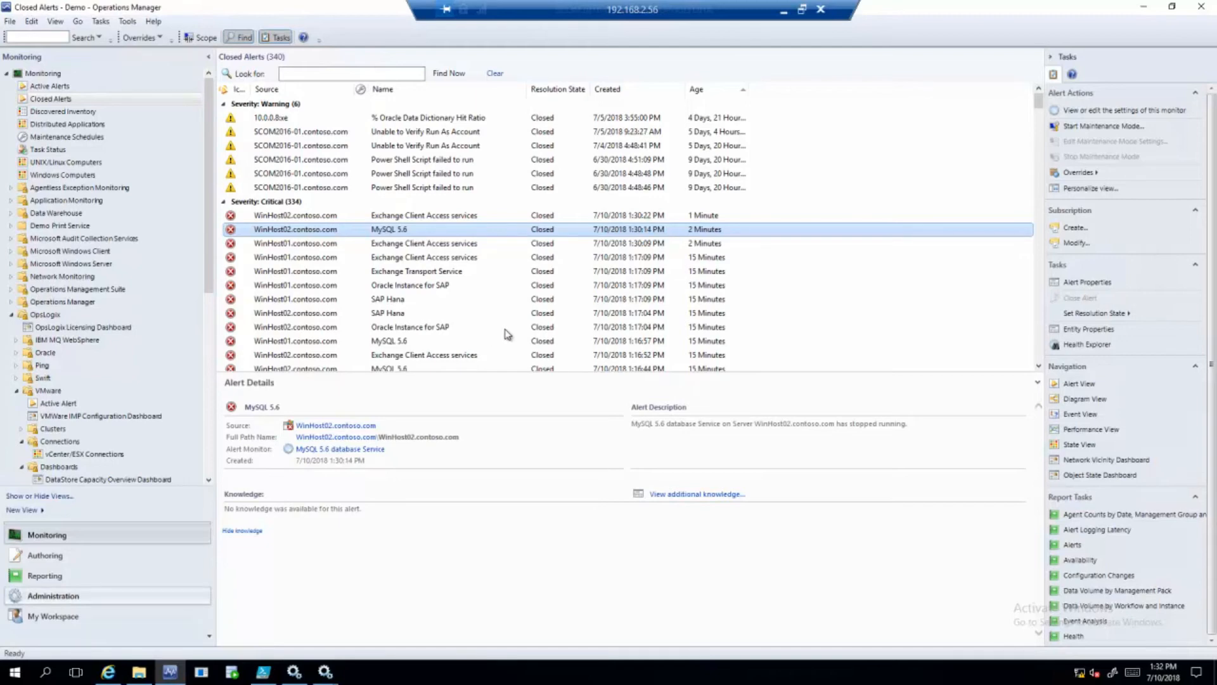
- Switch to EZalert, open its logs, and show the entries in the Actions category
left_click(109, 674)
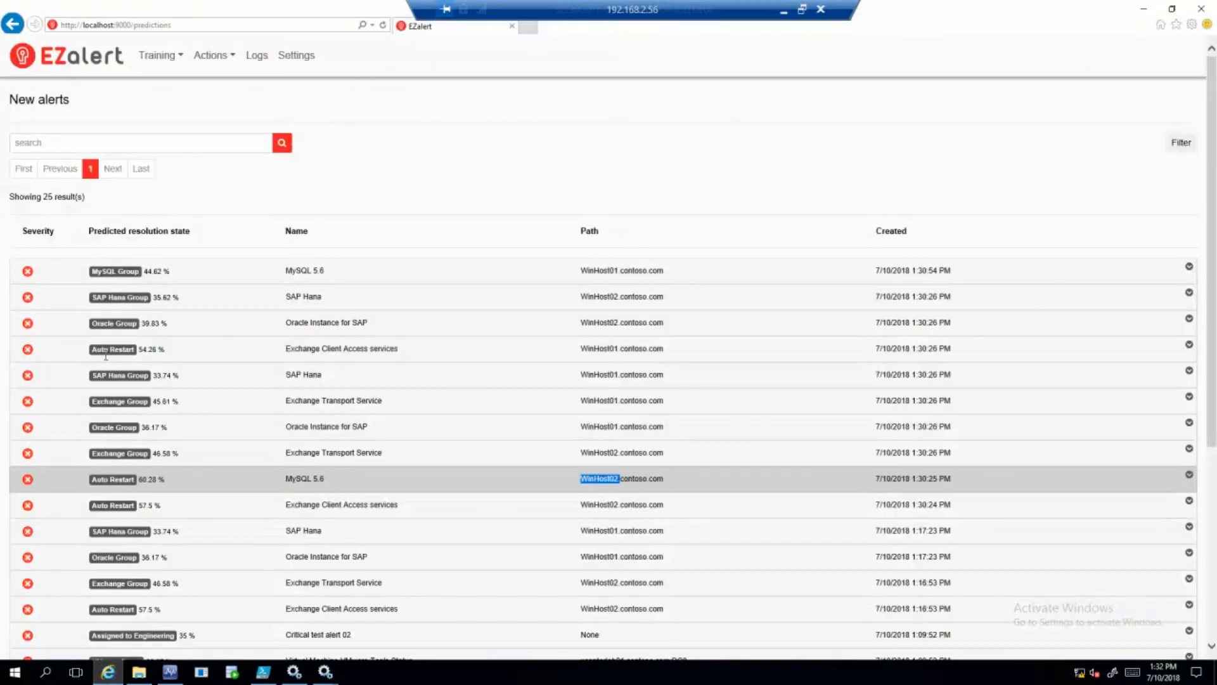
left_click(256, 57)
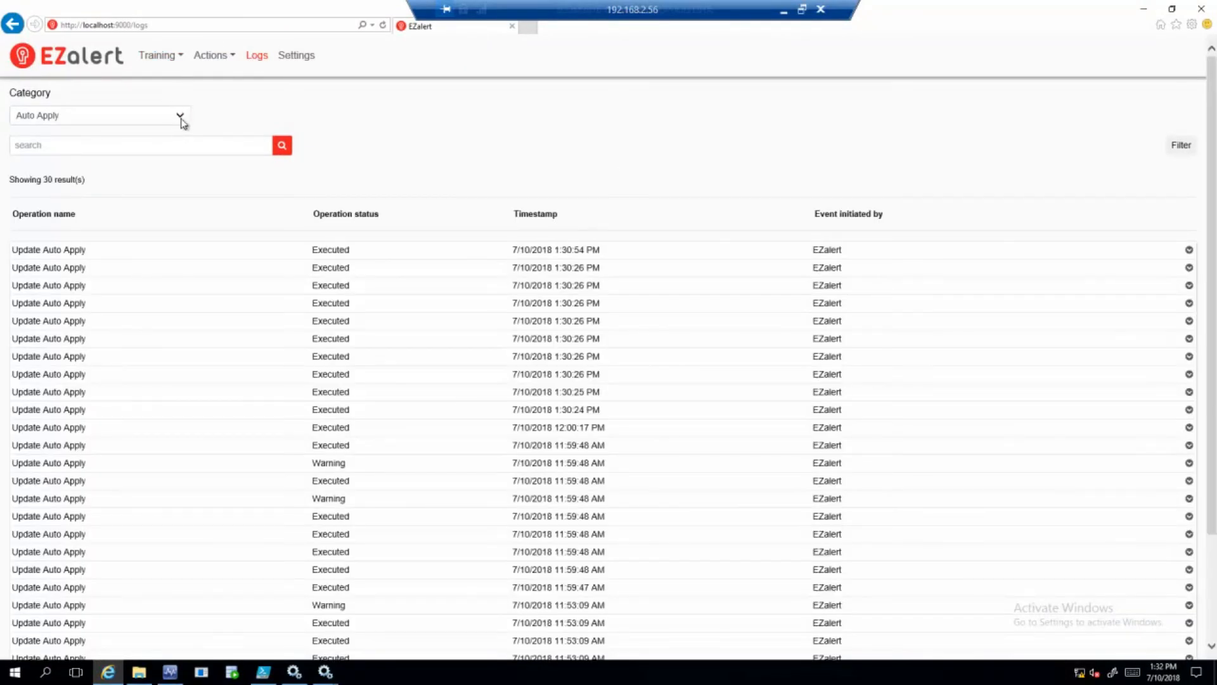
left_click(182, 122)
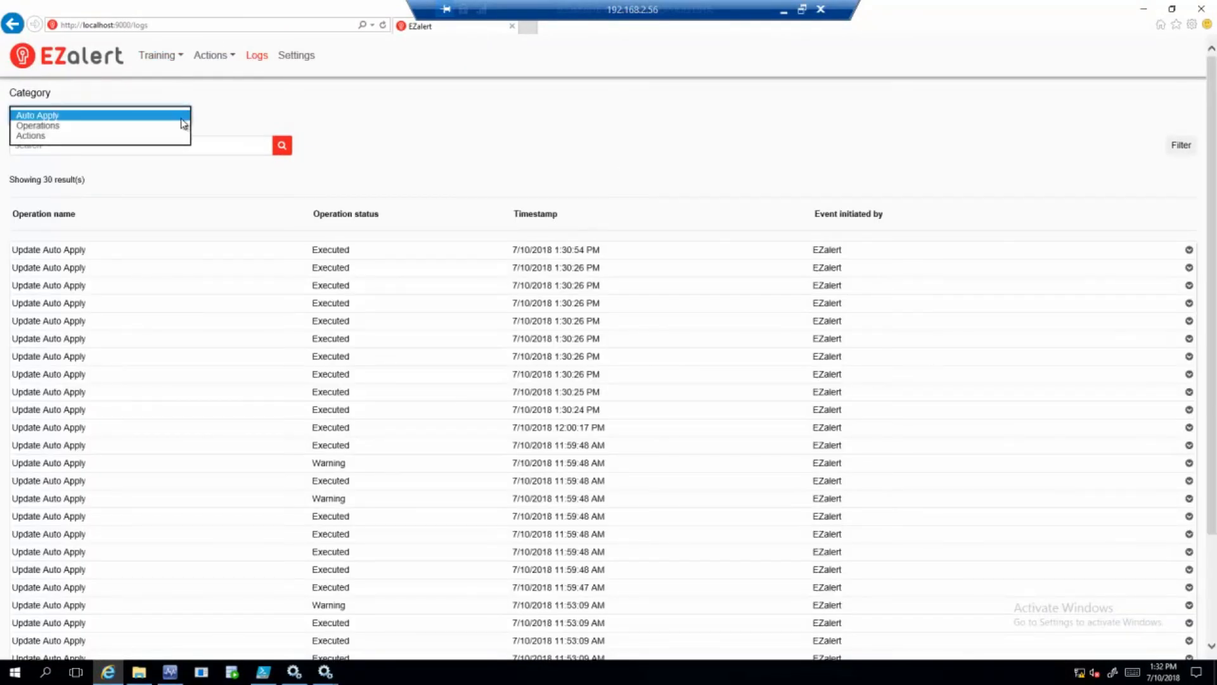
left_click(142, 135)
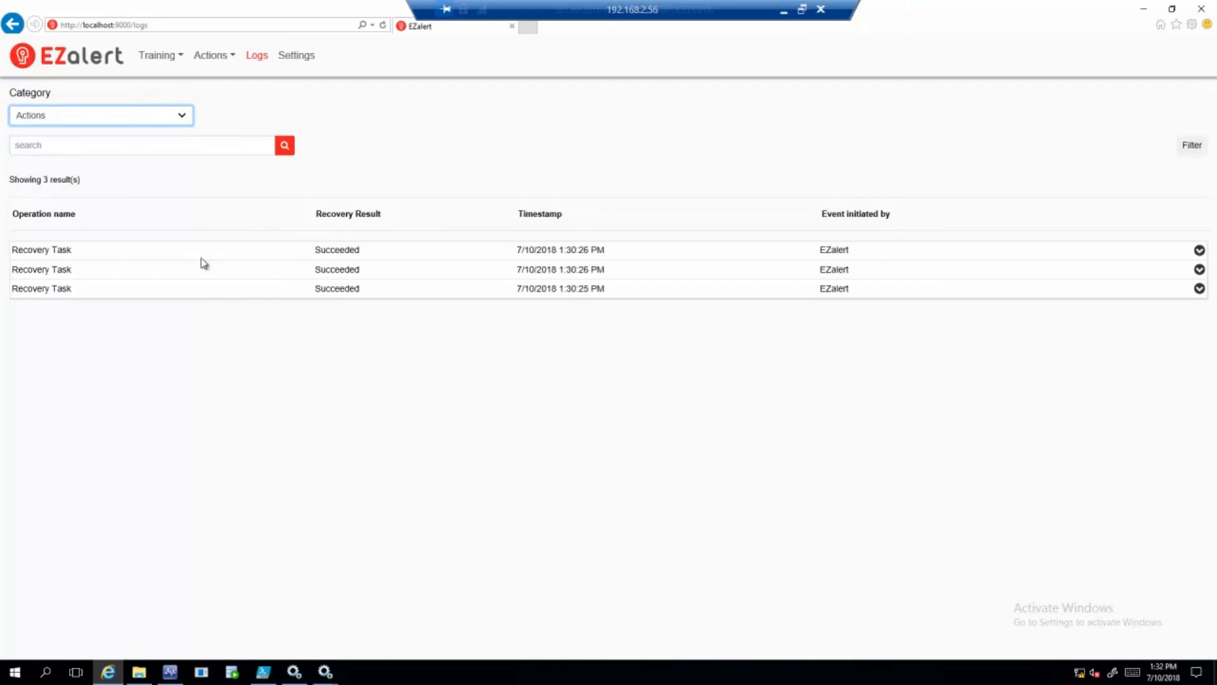
- Expand each Recovery Task log entry to check its service name and host parameters, and return to the new alerts list
left_click(1200, 250)
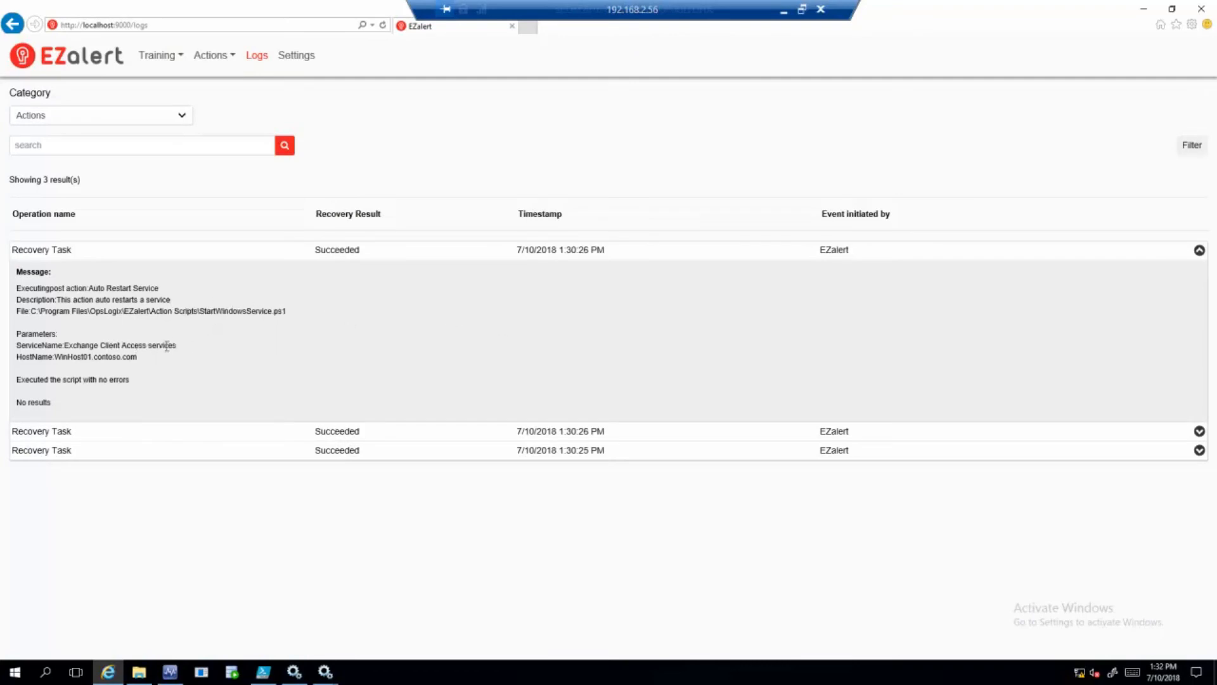
left_click_drag(177, 346, 15, 346)
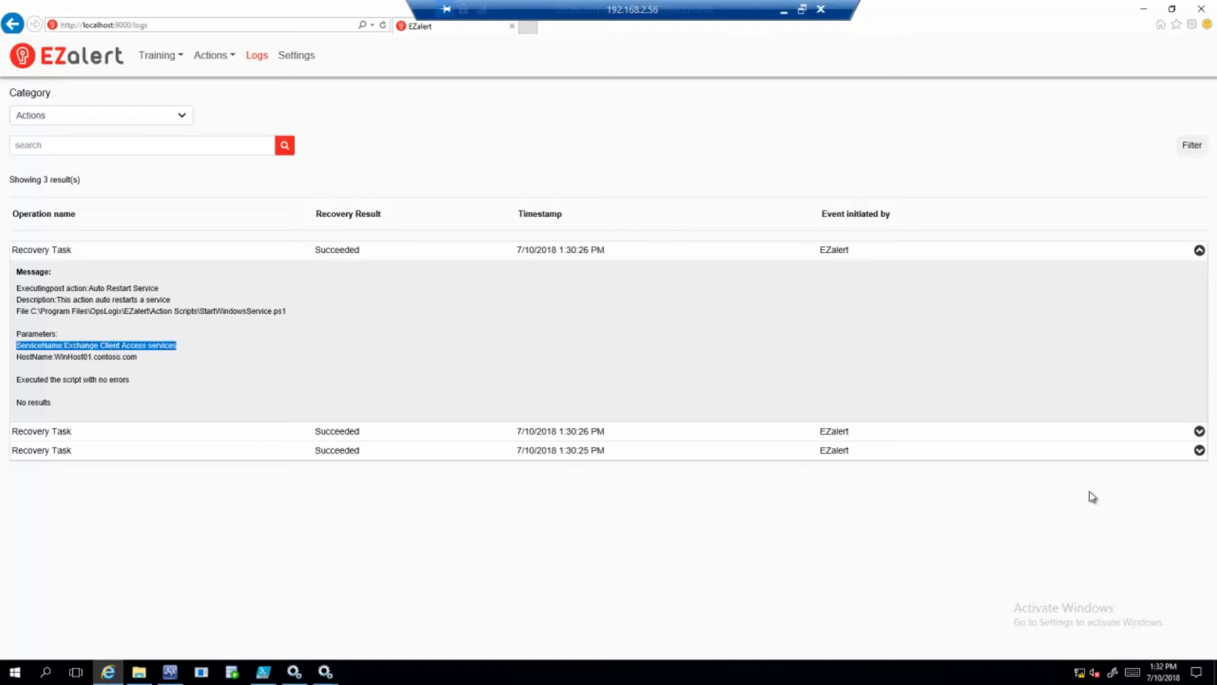
left_click(1199, 431)
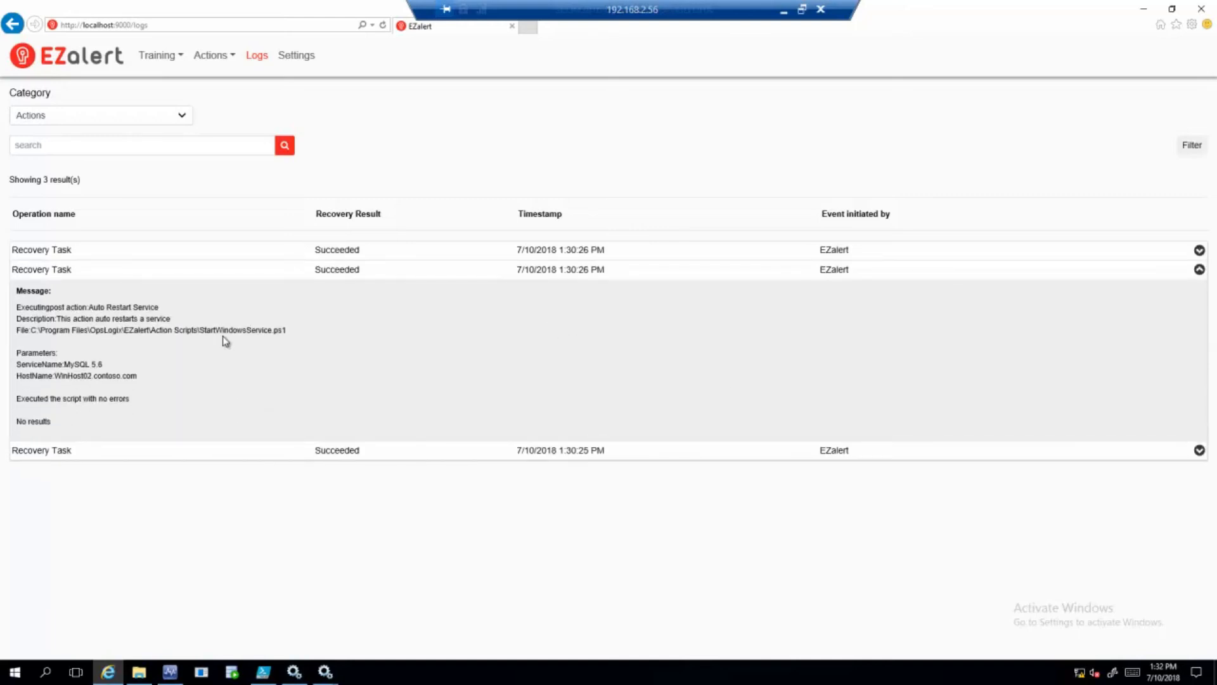
left_click_drag(108, 365, 64, 365)
left_click(1200, 450)
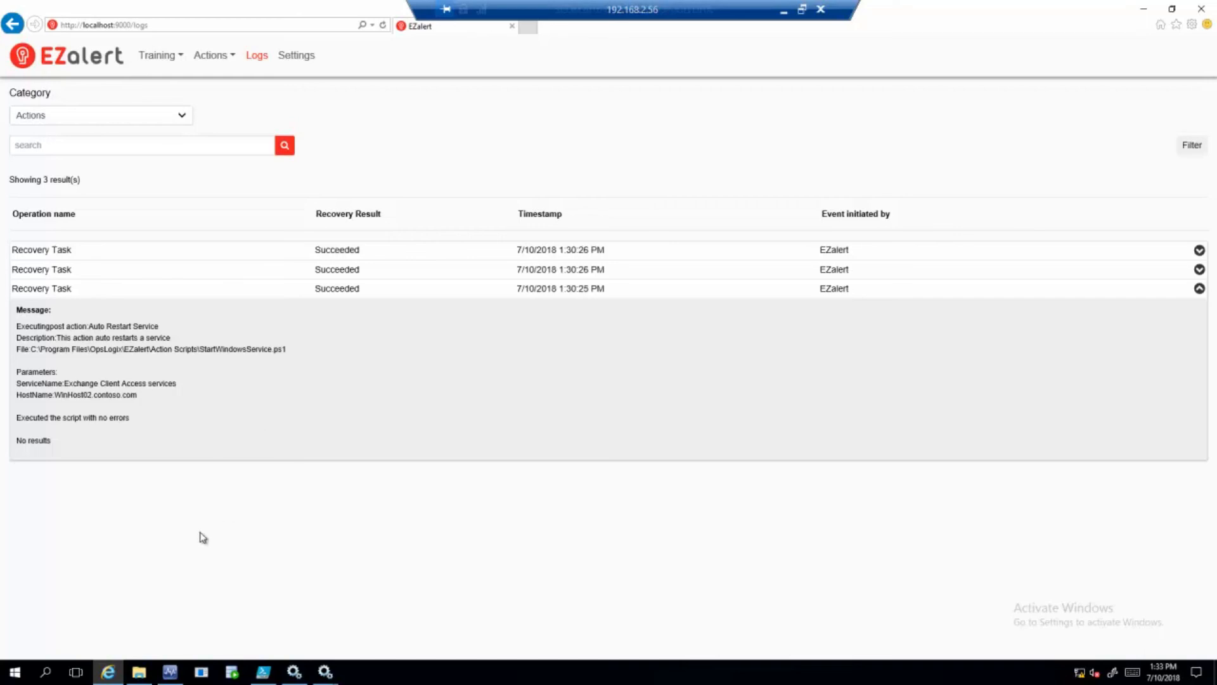
left_click(170, 62)
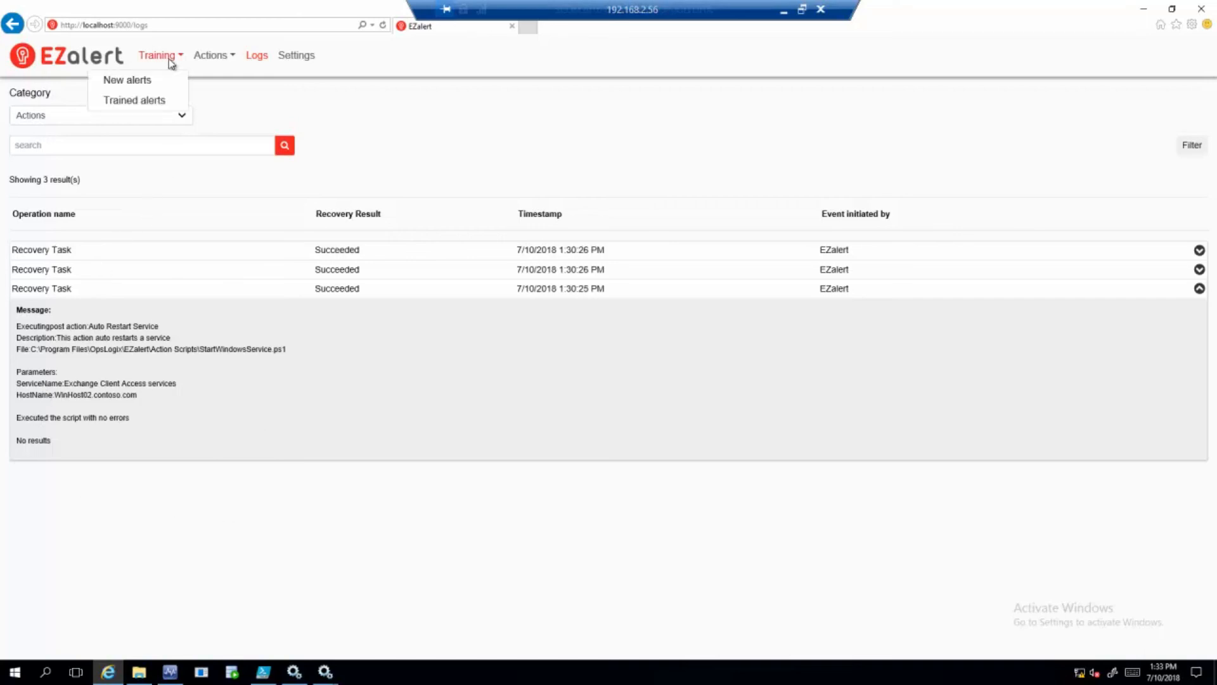
left_click(139, 80)
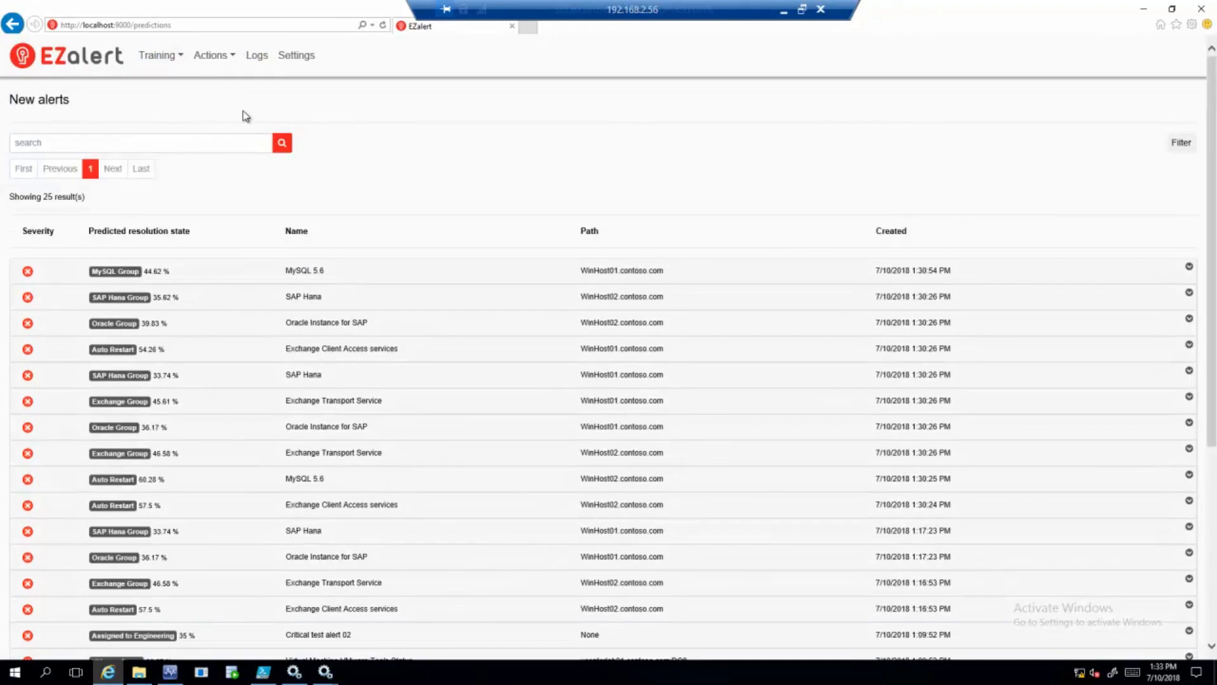